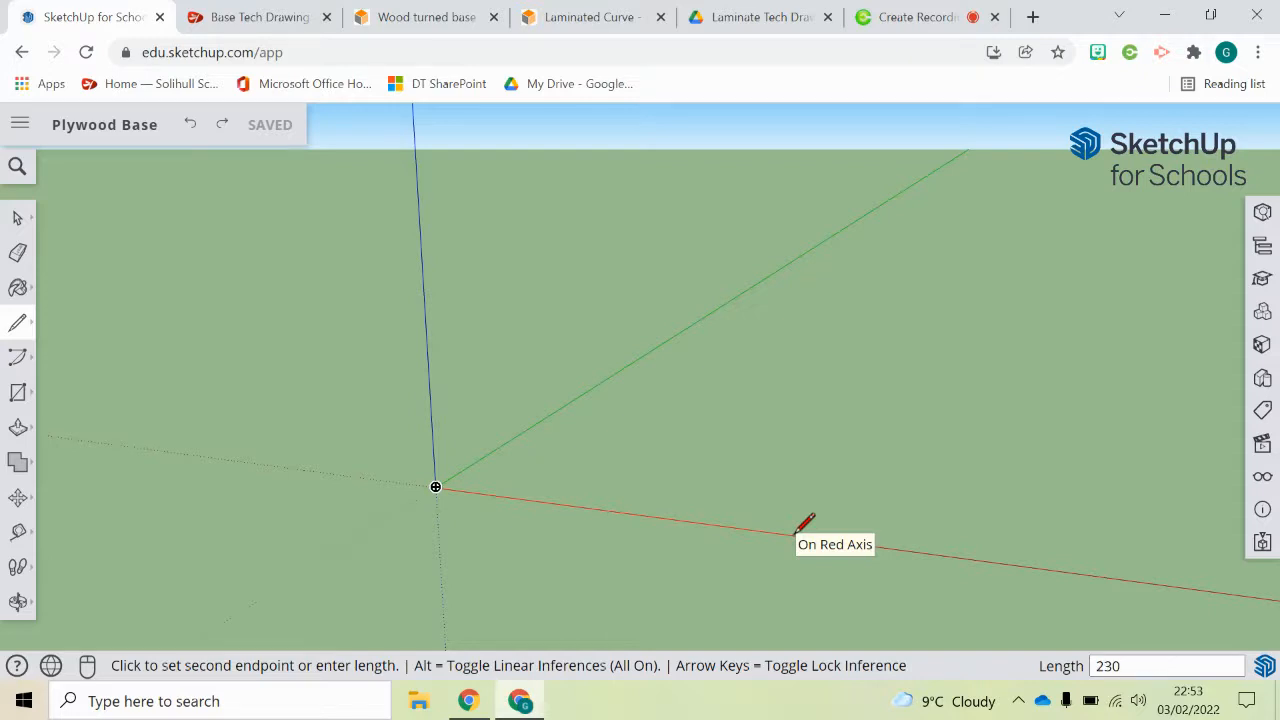
# Step: Draw the base's datum edge as a 230 mm line from the origin along the red axis
pyautogui.press('Return')
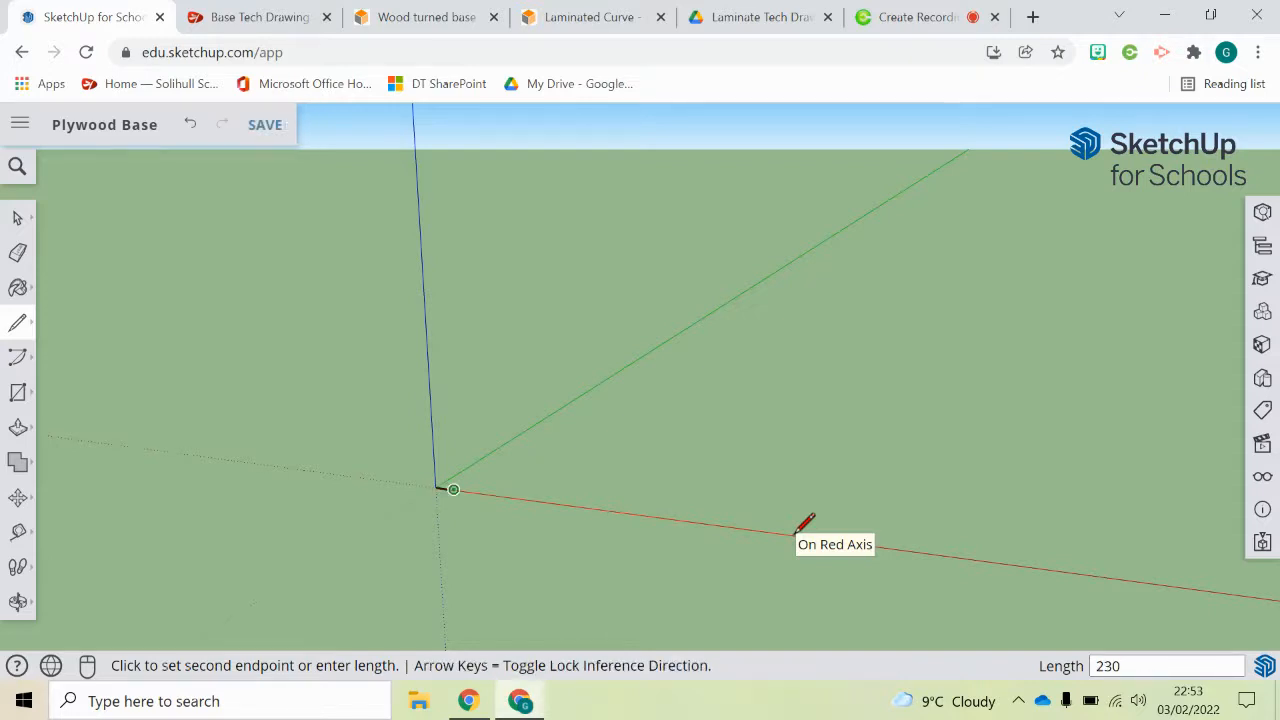
pyautogui.scroll(8, 440, 485)
pyautogui.scroll(3, 478, 440)
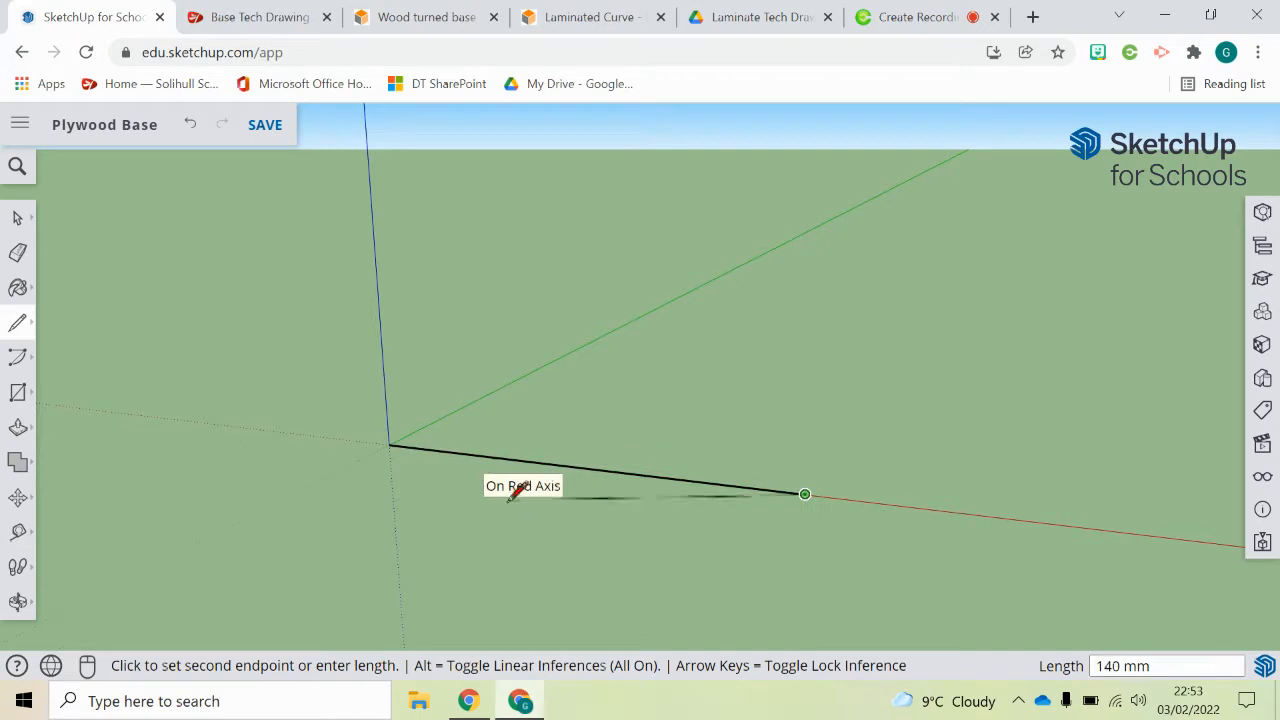
pyautogui.scroll(1, 505, 470)
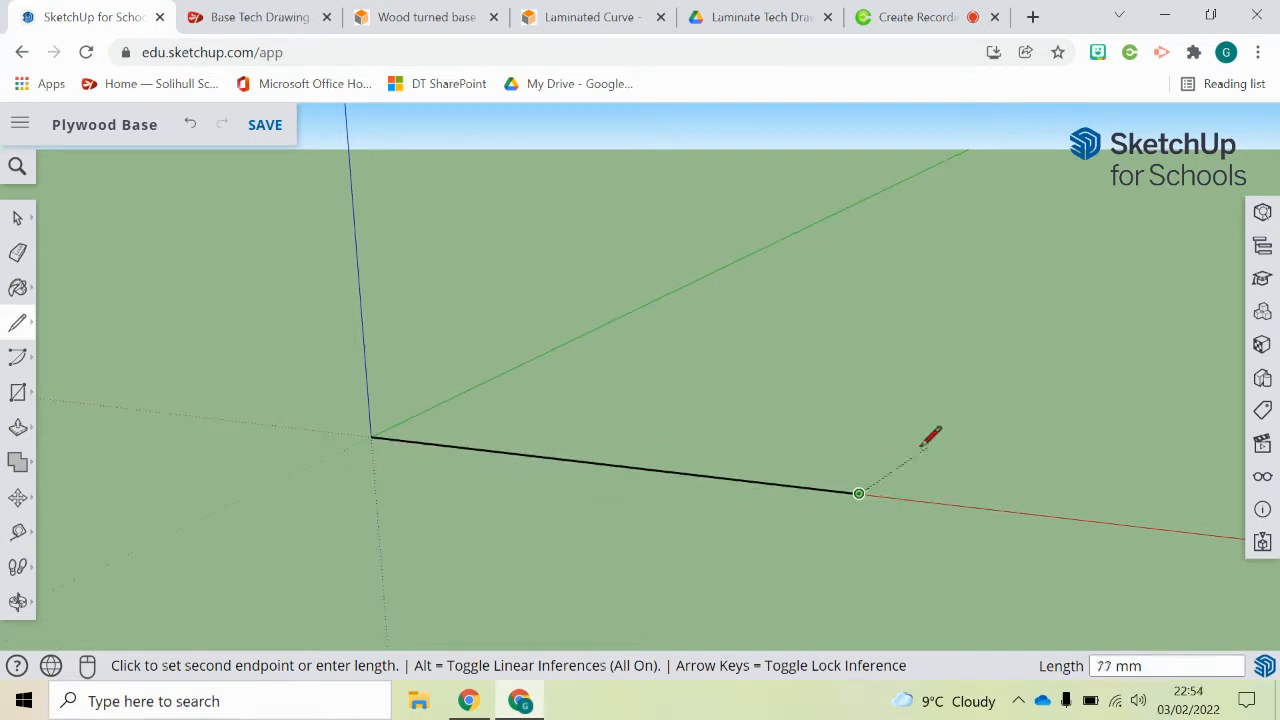
pyautogui.moveTo(871, 426); pyautogui.dragTo(894, 449, button='middle')
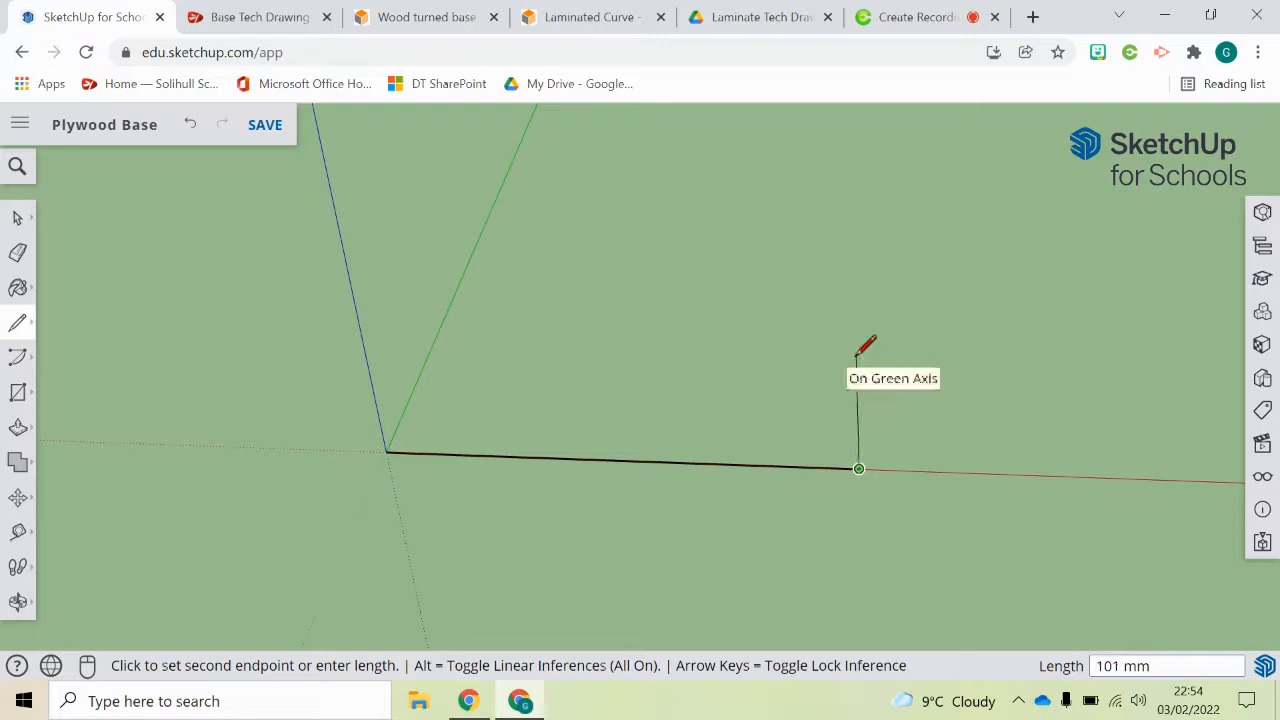
pyautogui.press('Escape')
# Step: Draw an 80 mm line from the origin along the green axis for the first side edge
pyautogui.click(20, 322)
pyautogui.click(386, 451)
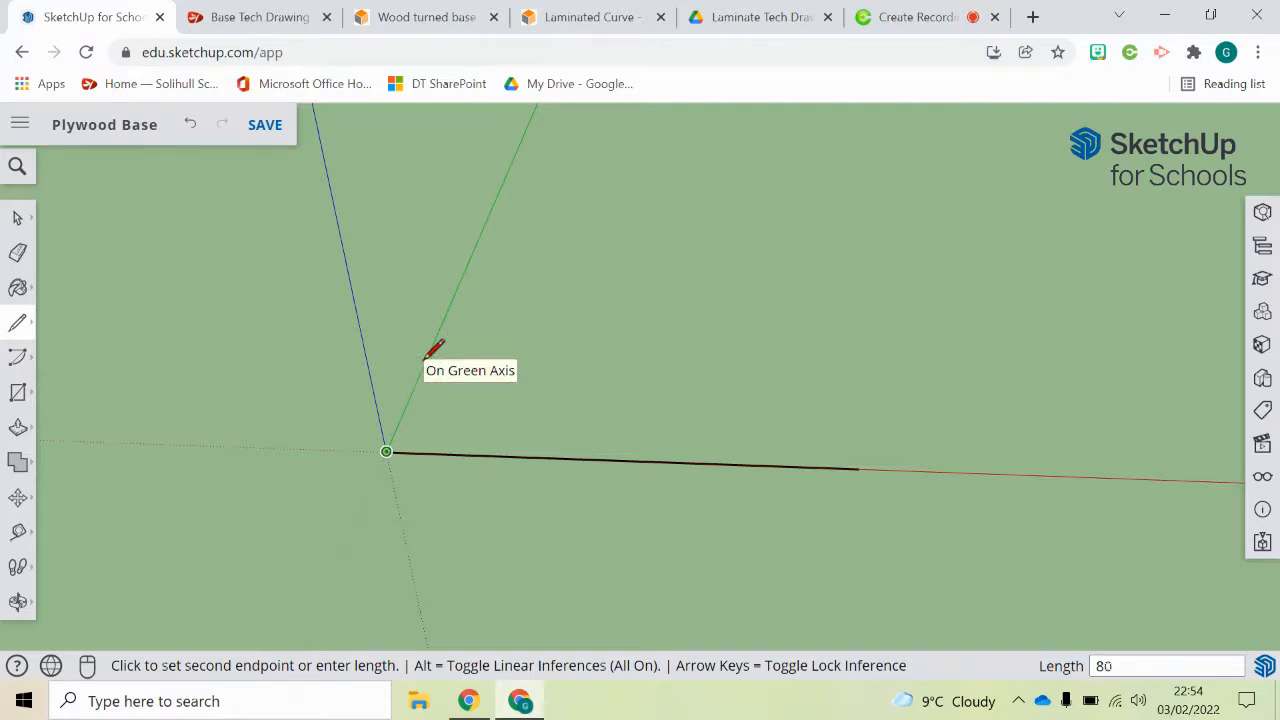
pyautogui.press('Return')
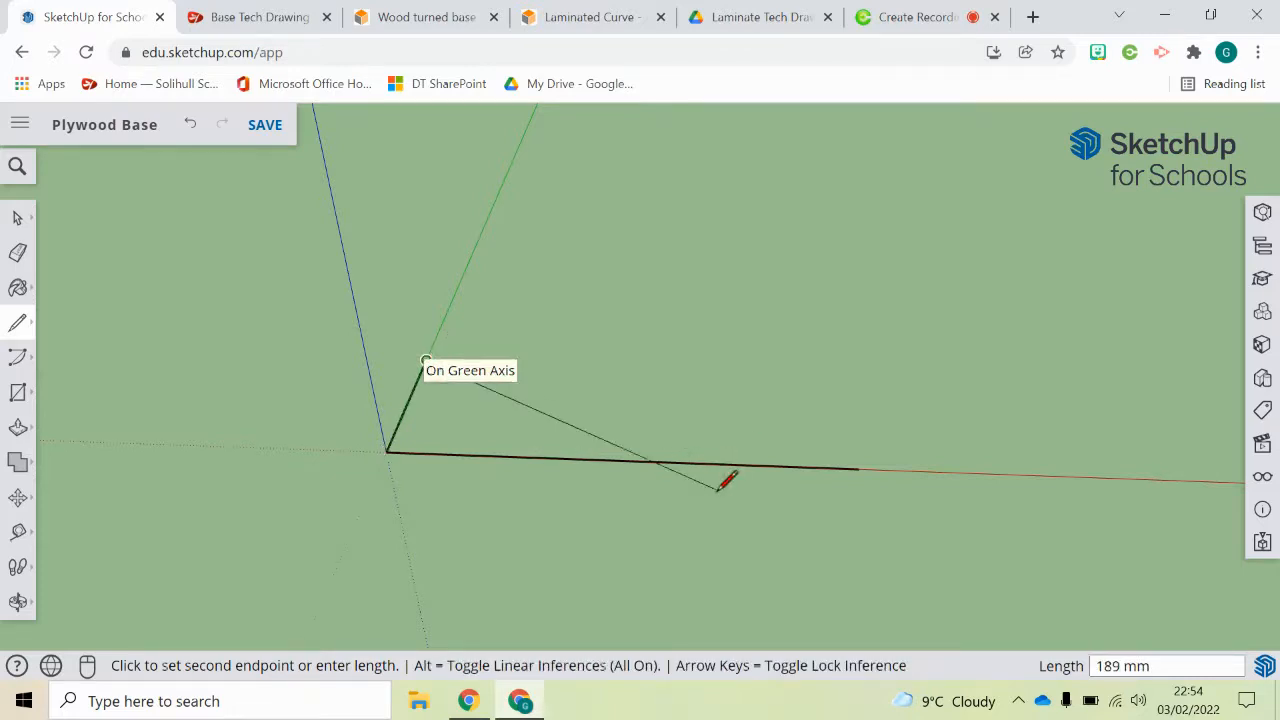
pyautogui.press('Escape')
pyautogui.click(857, 468)
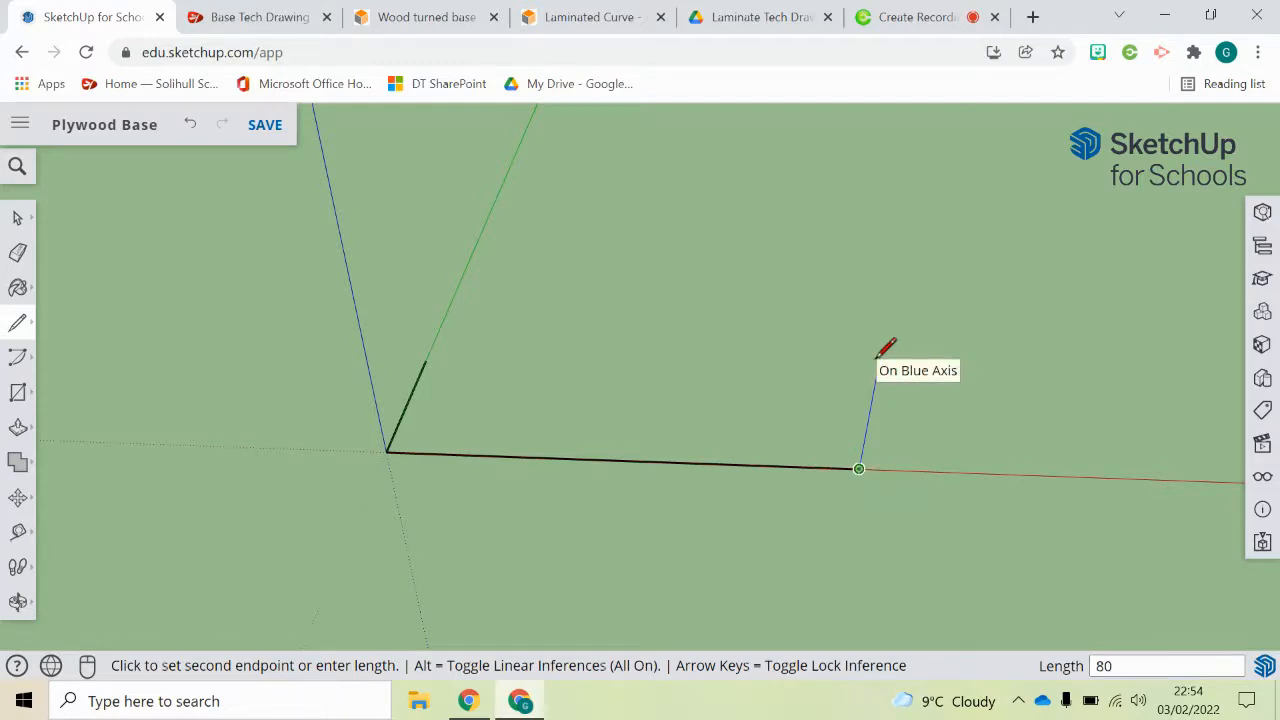
pyautogui.moveTo(880, 340); pyautogui.dragTo(678, 266, button='middle')
pyautogui.press('Escape')
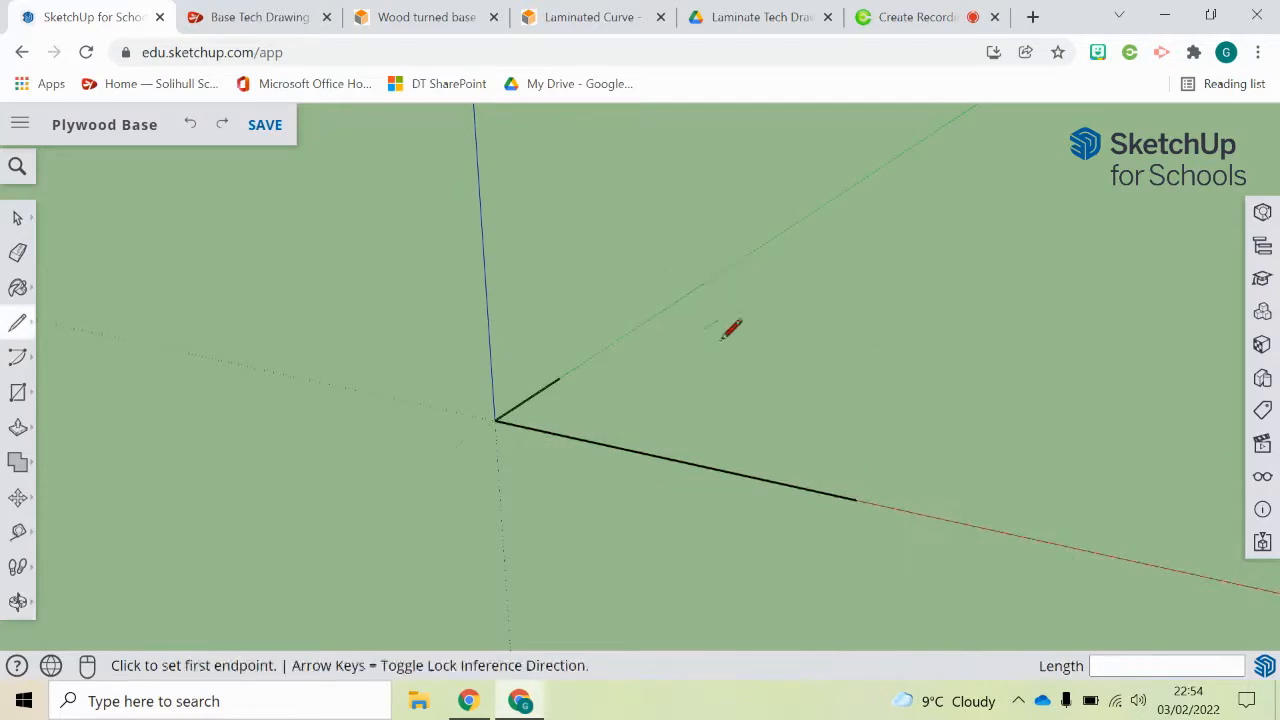
# Step: Draw an 80 mm line along the green axis from the far end of the 230 mm edge
pyautogui.moveTo(730, 330); pyautogui.dragTo(806, 431, button='middle')
pyautogui.click(876, 491)
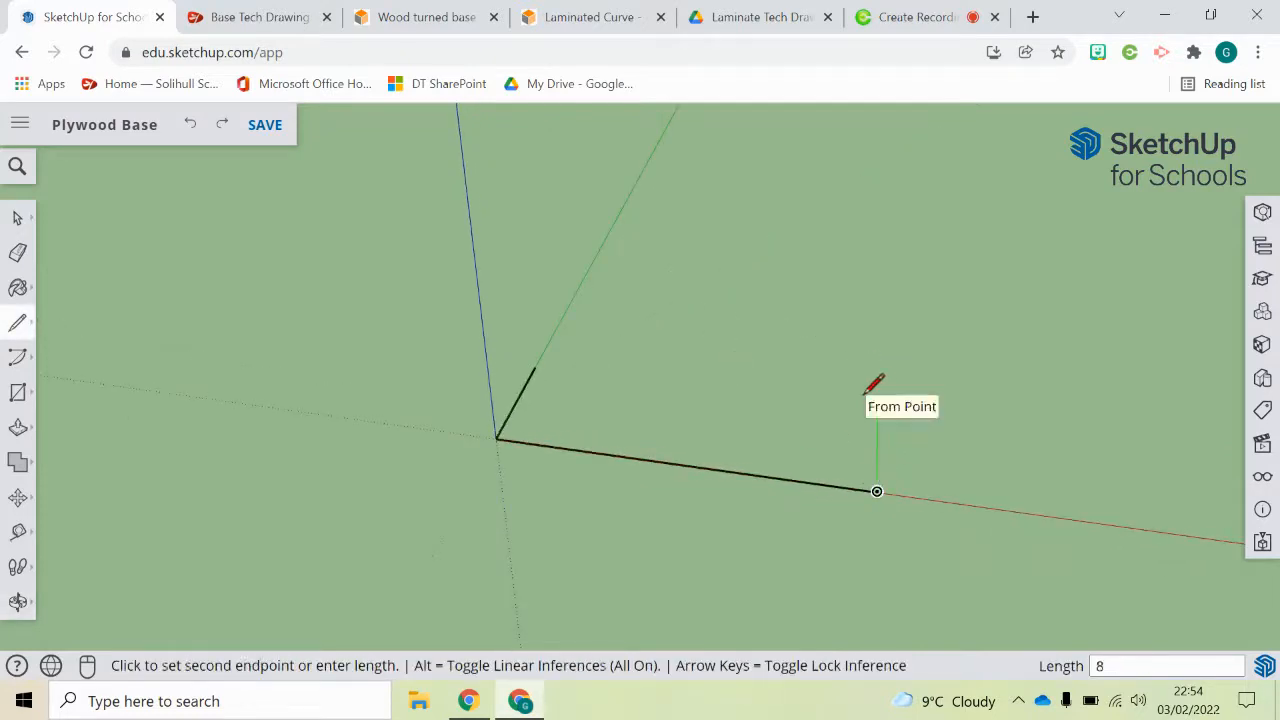
pyautogui.moveTo(874, 380)
pyautogui.mouseDown(button='middle')
pyautogui.moveTo(703, 300)
pyautogui.moveTo(734, 266)
pyautogui.moveTo(779, 258)
pyautogui.moveTo(546, 300)
pyautogui.moveTo(714, 291)
pyautogui.moveTo(677, 272)
pyautogui.moveTo(591, 303)
pyautogui.moveTo(580, 335)
pyautogui.mouseUp(button='middle')
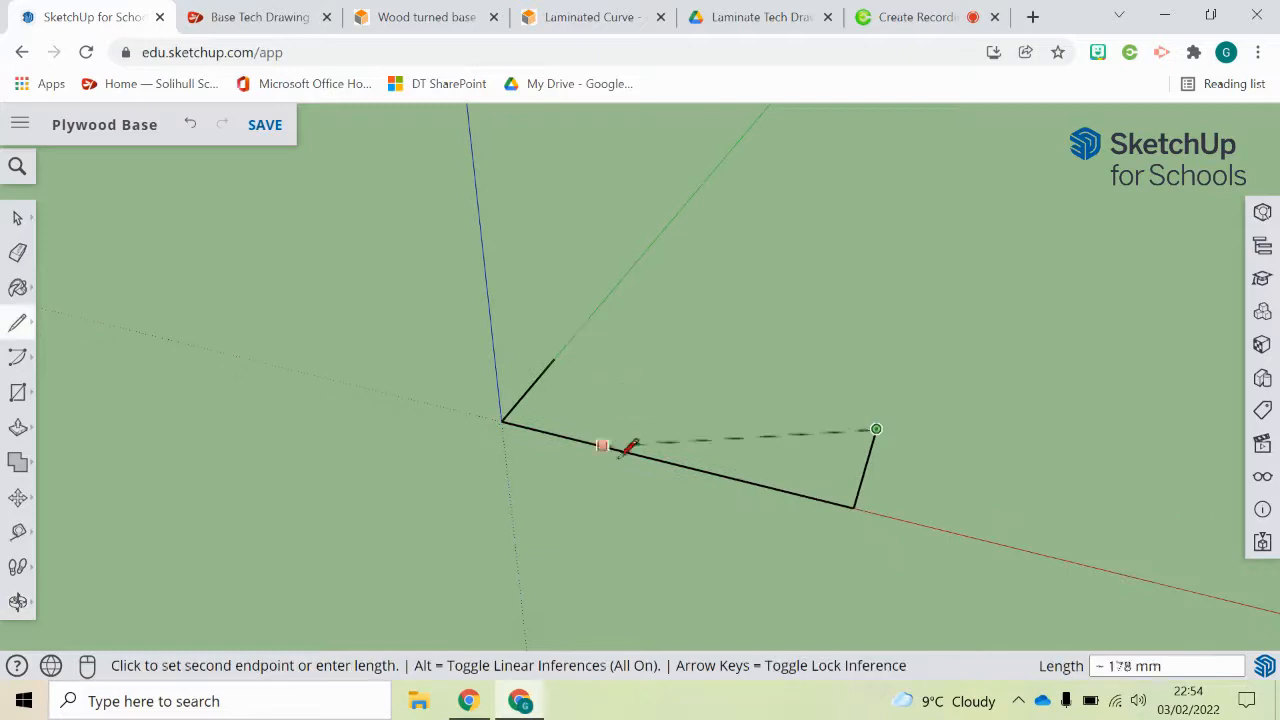
pyautogui.press('Escape')
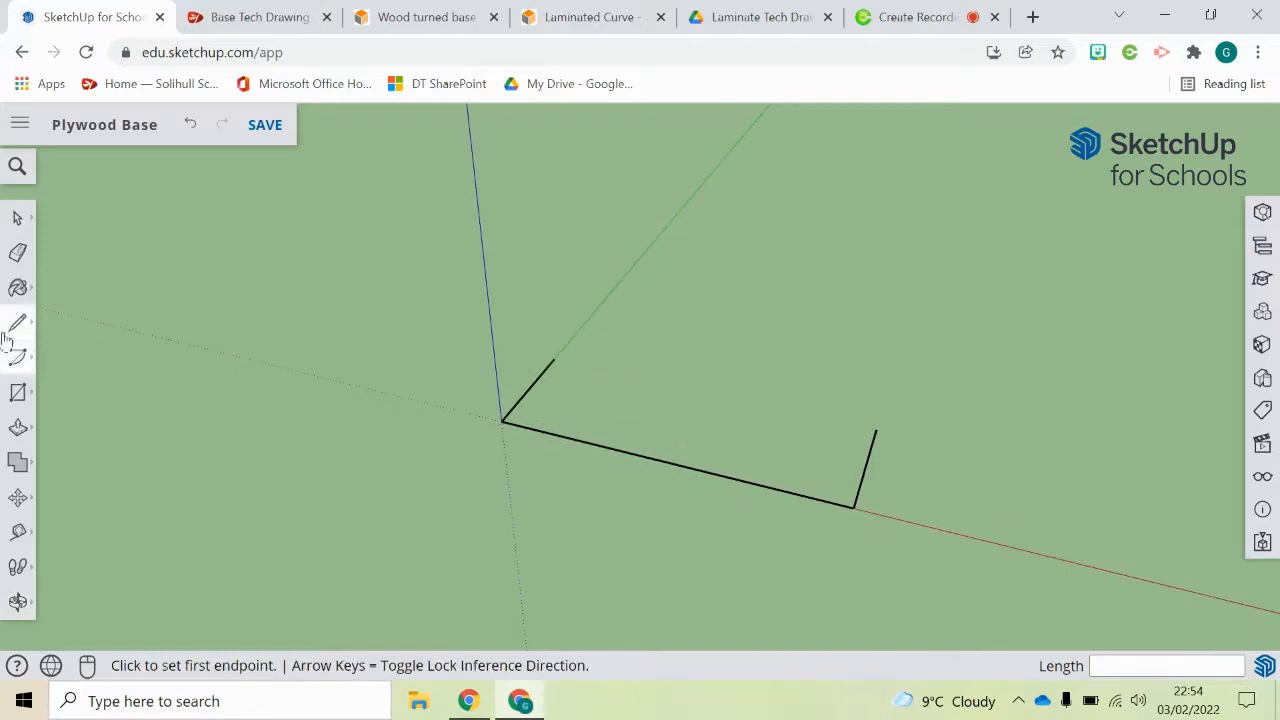
# Step: Draw a 114 mm centre line along the green axis from the midpoint of the 230 mm edge
pyautogui.click(665, 461)
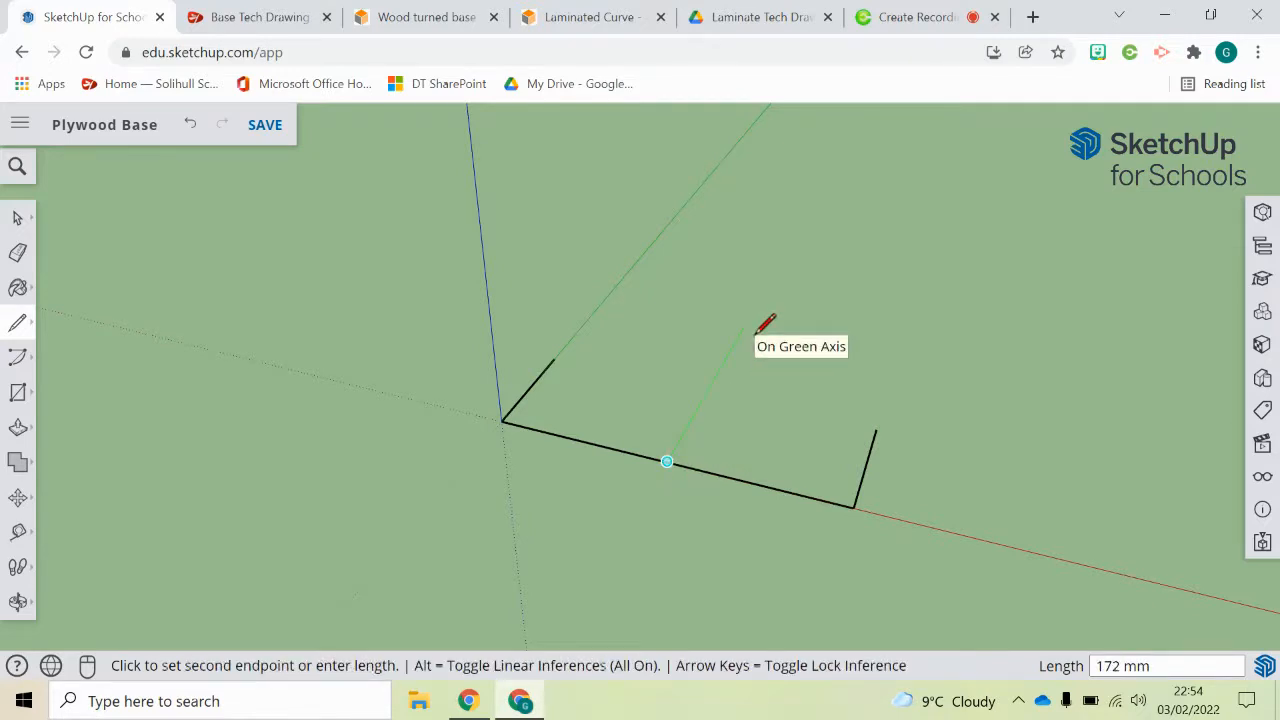
pyautogui.press('Return')
pyautogui.press('Escape')
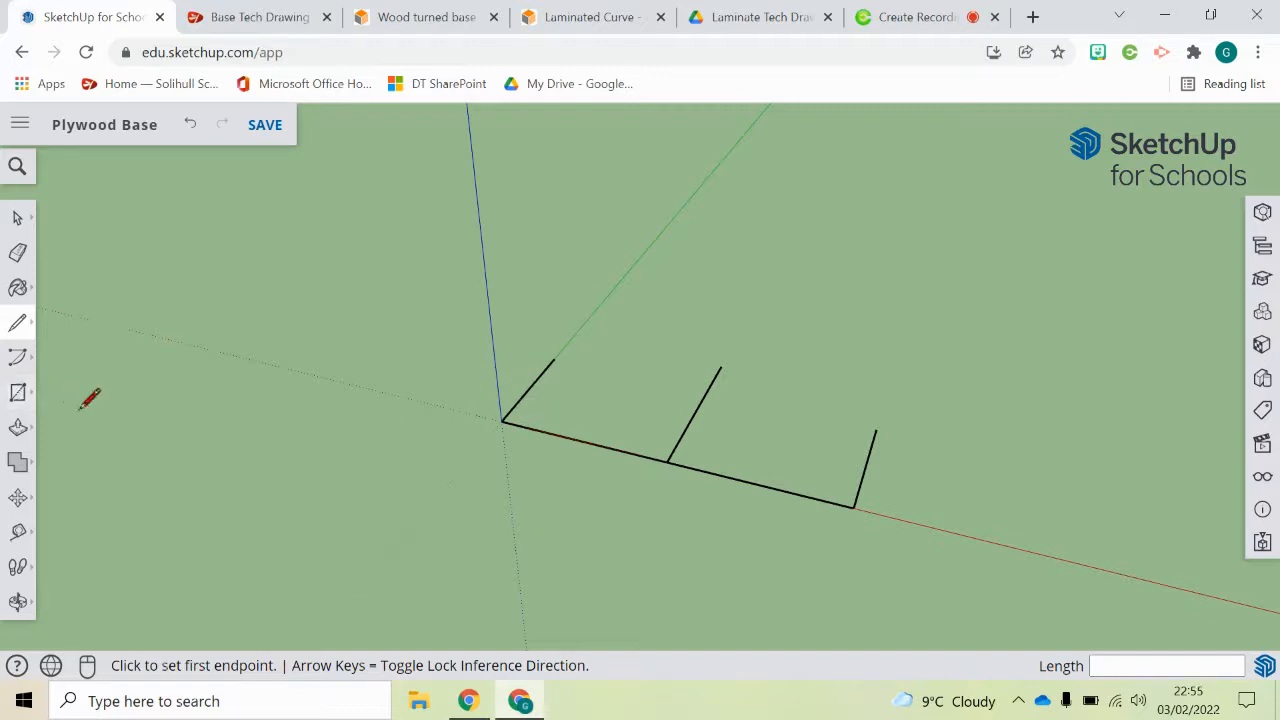
# Step: Draw a circle of radius 70 mm centred on the free end of the centre line
pyautogui.click(17, 392)
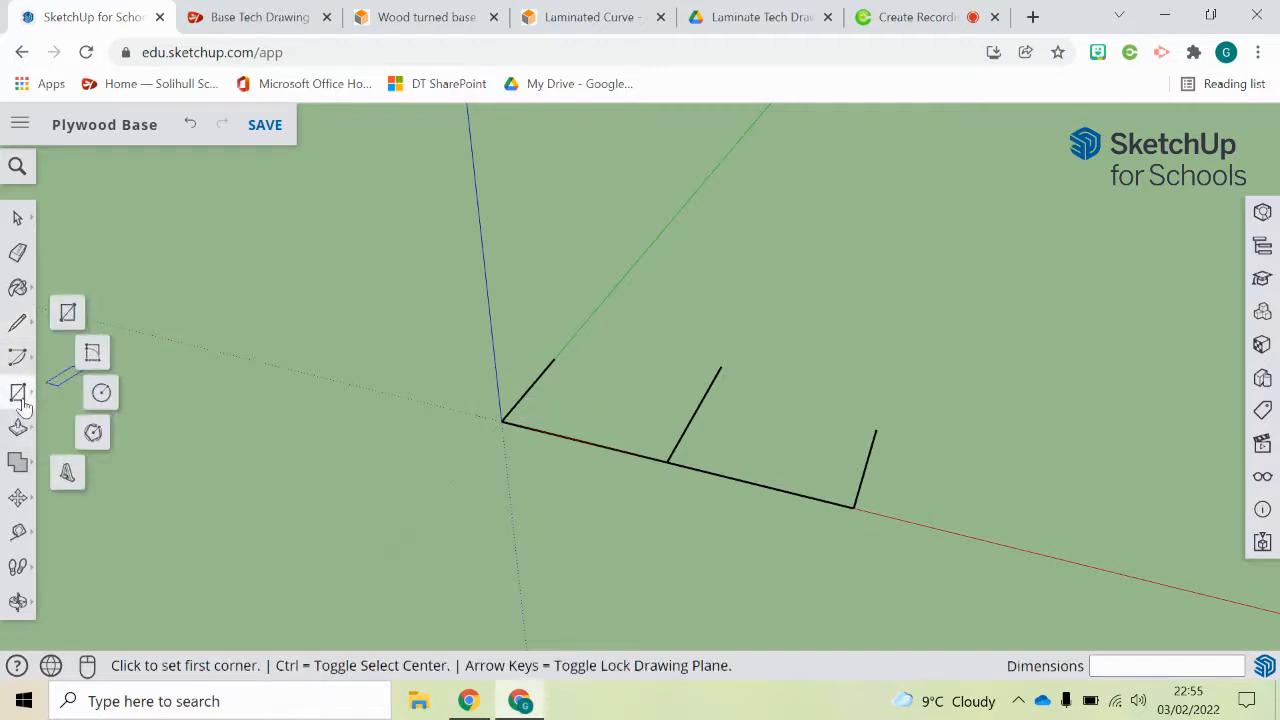
pyautogui.click(101, 394)
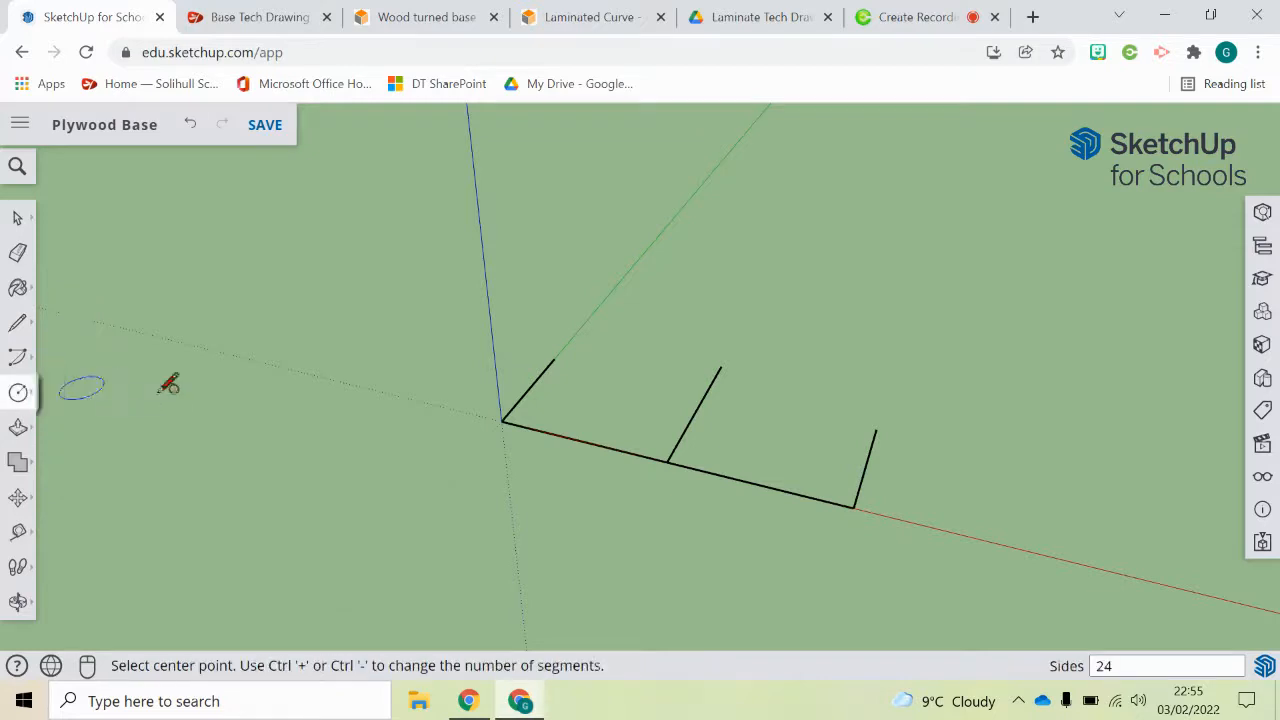
pyautogui.click(720, 367)
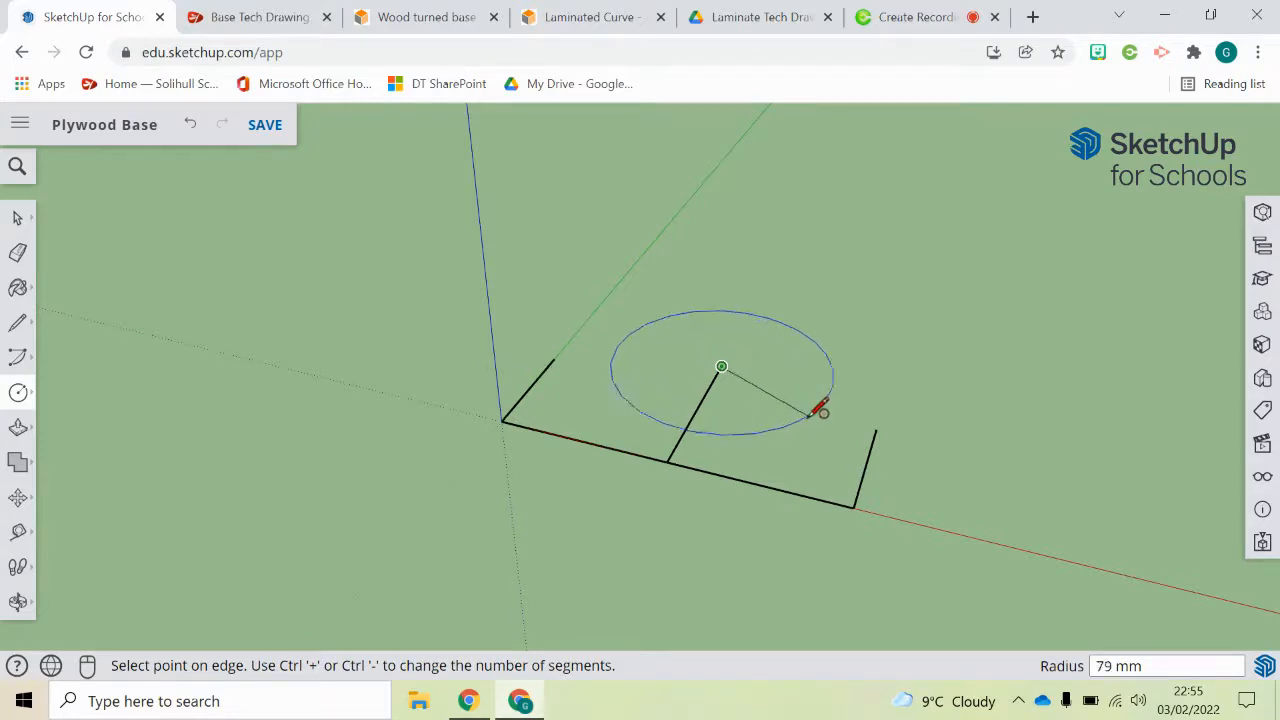
pyautogui.press('Return')
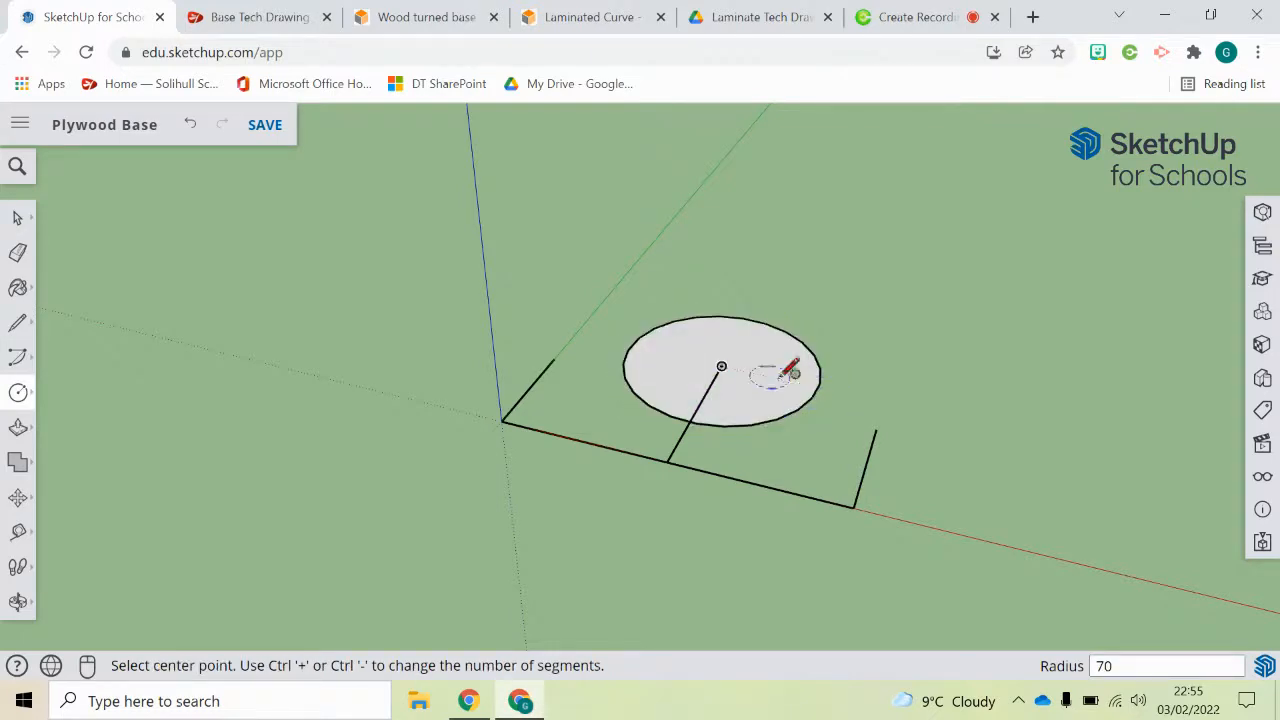
# Step: Join the free end of each side edge to the circle with a straight line to close the base outline
pyautogui.click(20, 330)
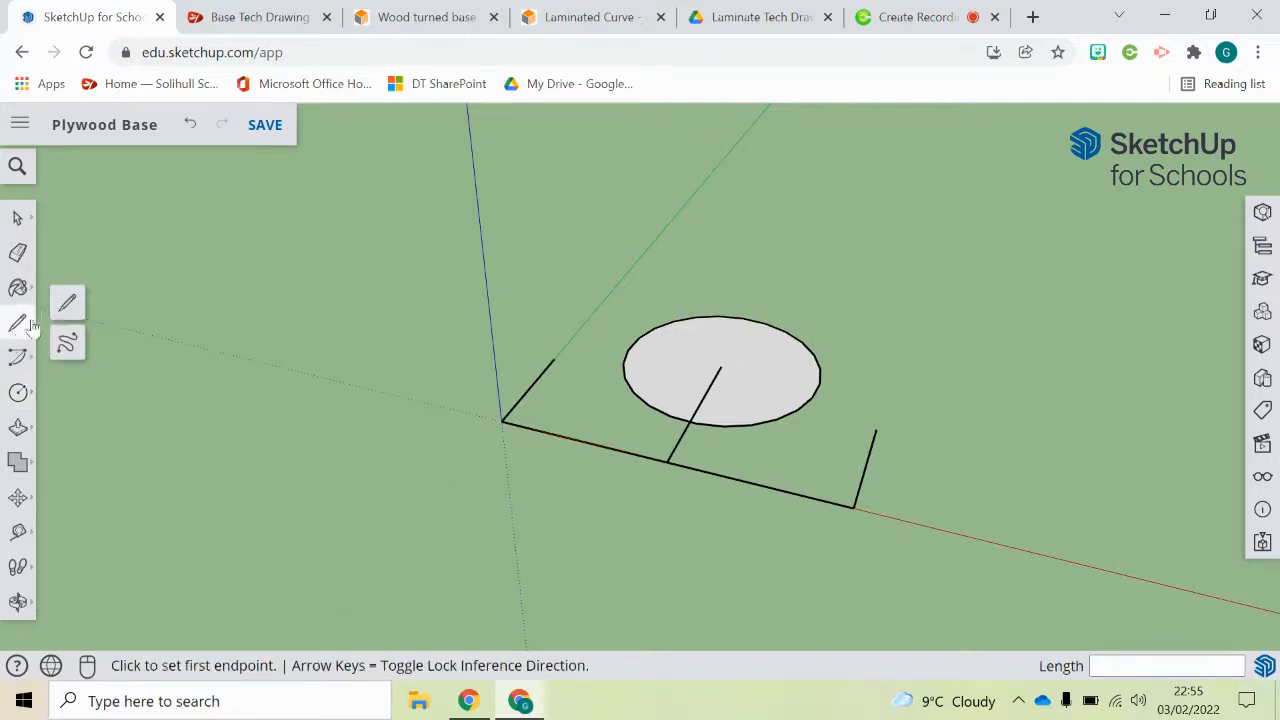
pyautogui.click(68, 304)
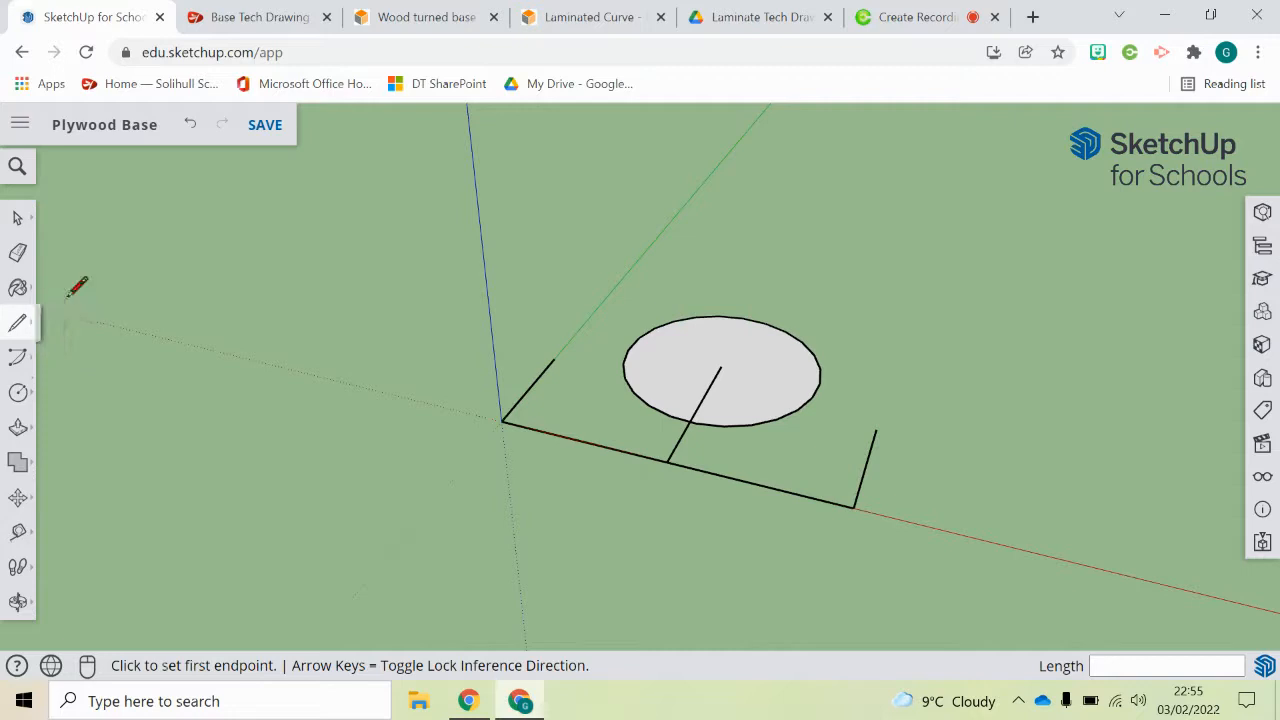
pyautogui.click(555, 357)
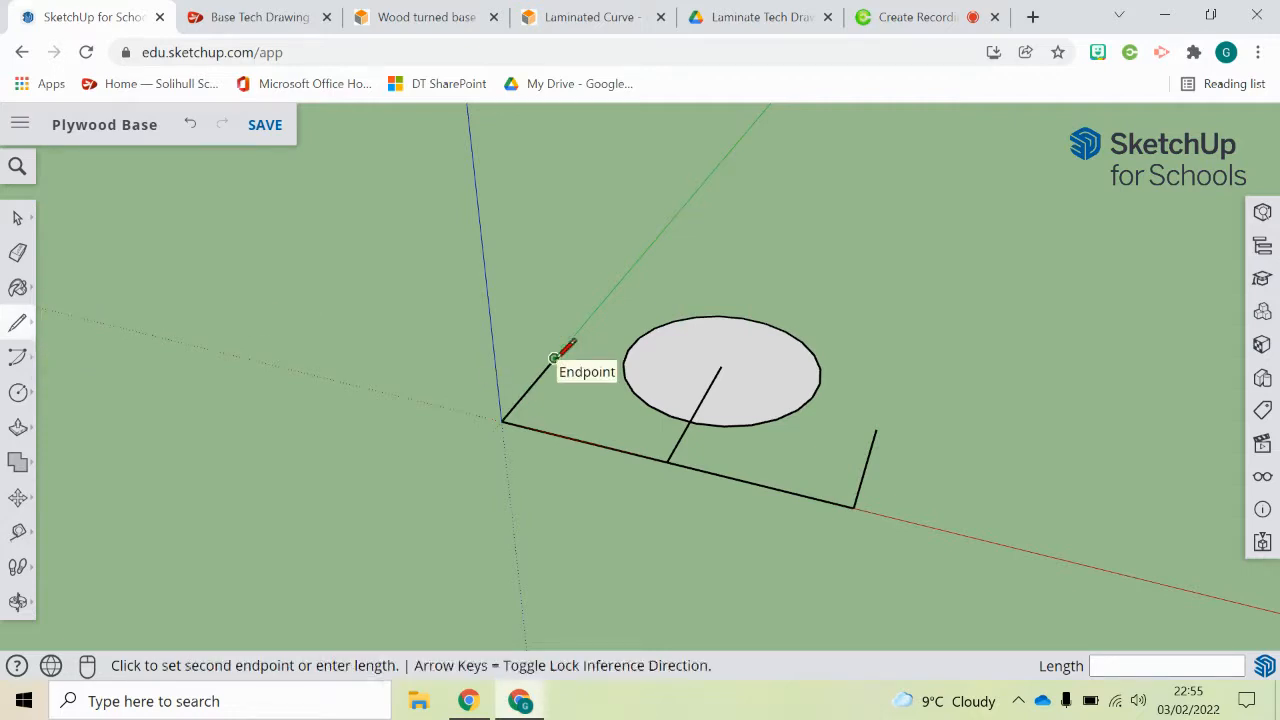
pyautogui.click(672, 318)
pyautogui.click(876, 429)
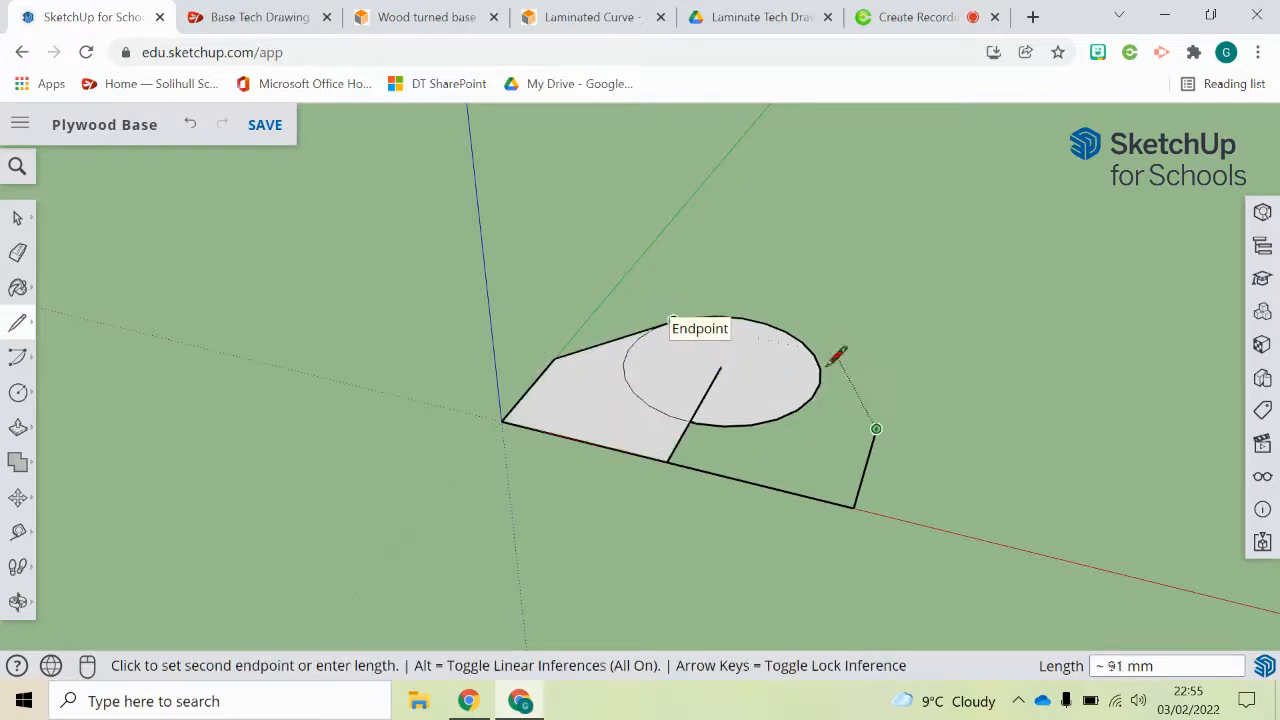
pyautogui.click(810, 350)
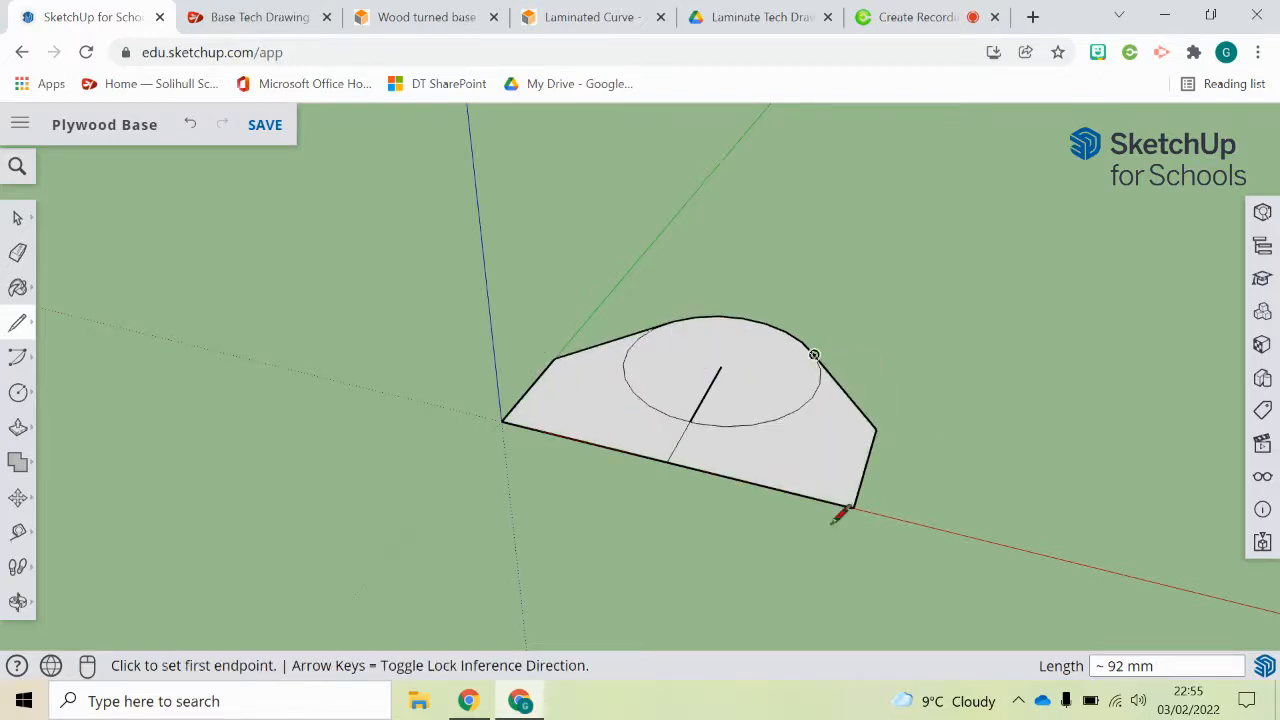
# Step: Consult the Base Tech Drawing and draw a 30 mm line from the origin along the datum edge
pyautogui.moveTo(831, 366); pyautogui.dragTo(779, 383, button='middle')
pyautogui.press('l')
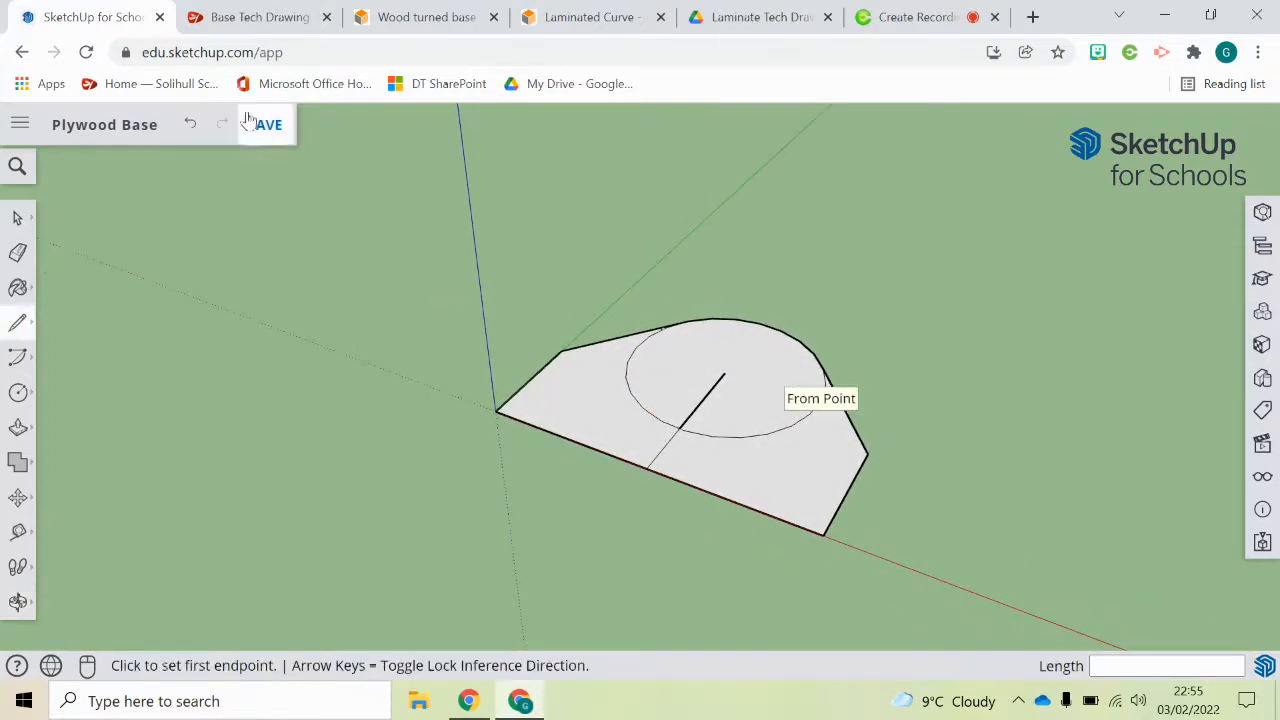
pyautogui.click(237, 24)
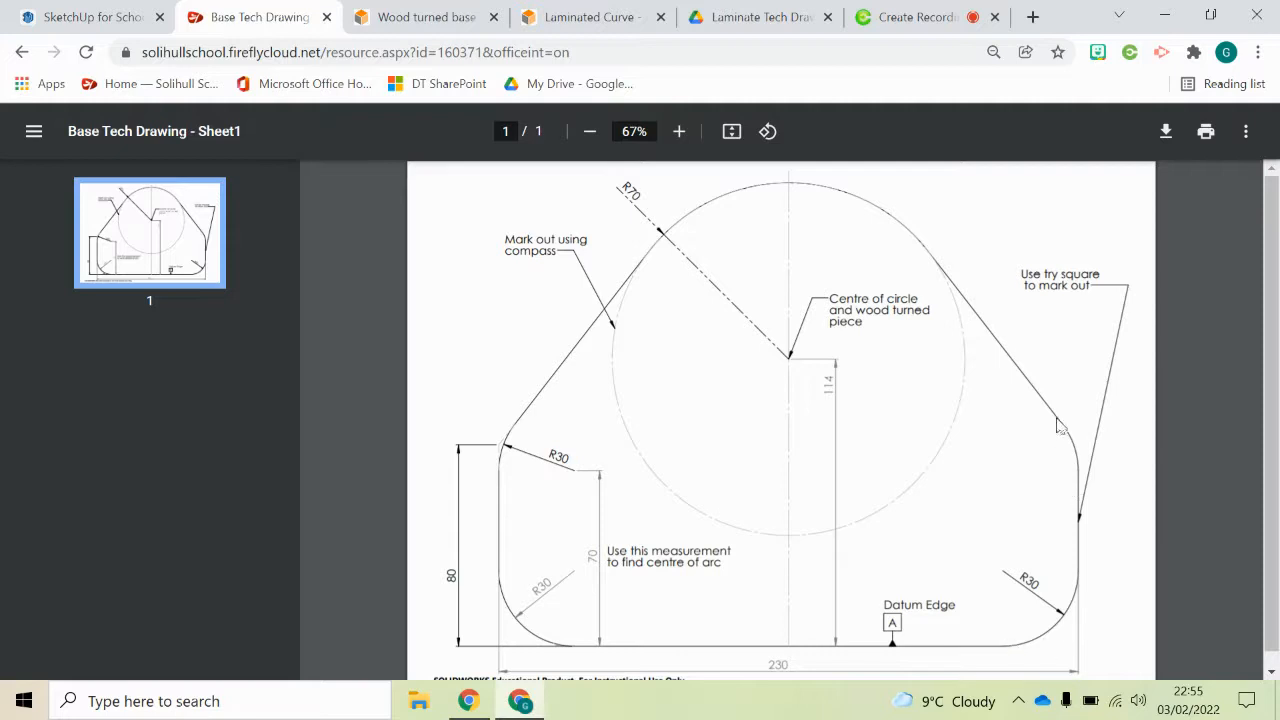
pyautogui.click(88, 17)
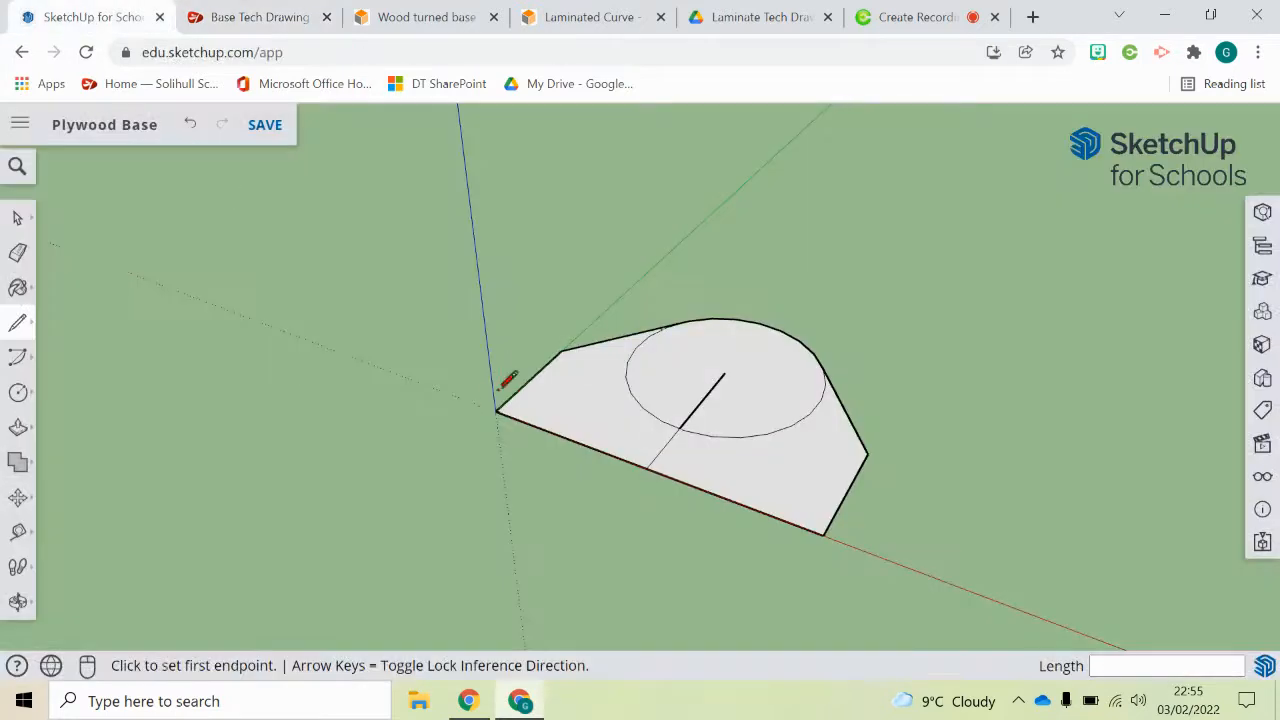
pyautogui.scroll(5, 503, 383)
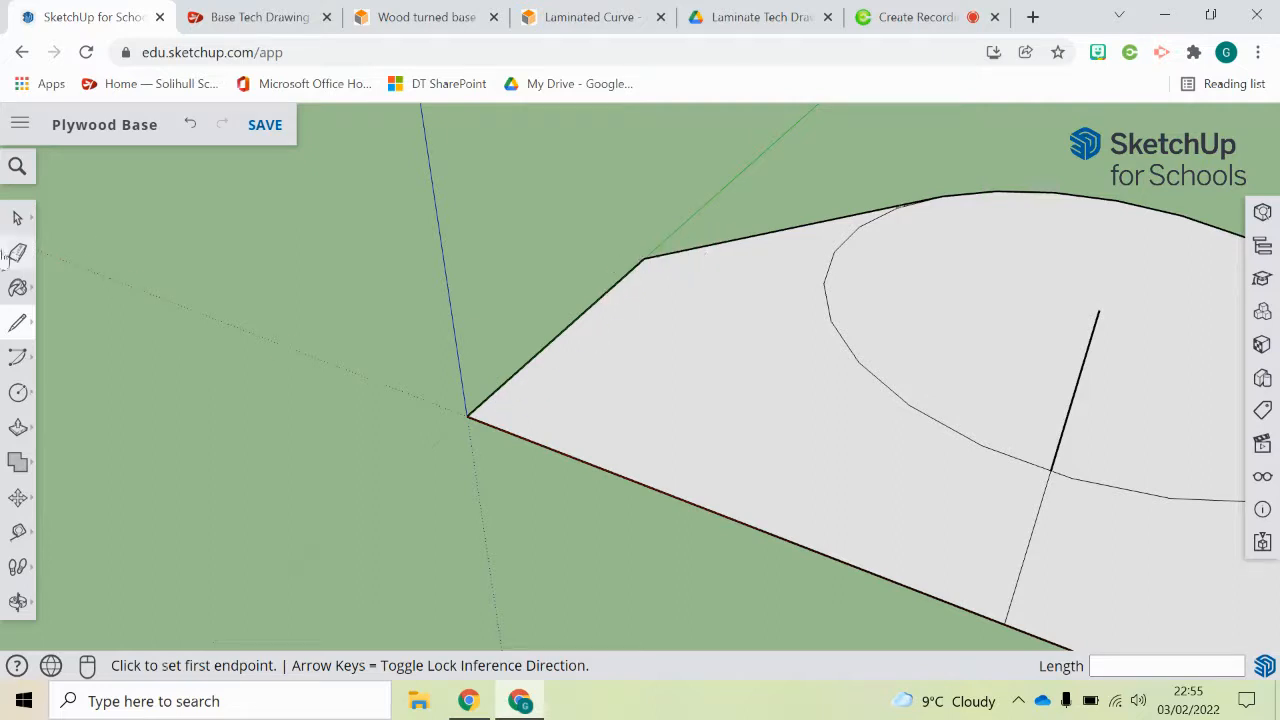
pyautogui.moveTo(19, 330)
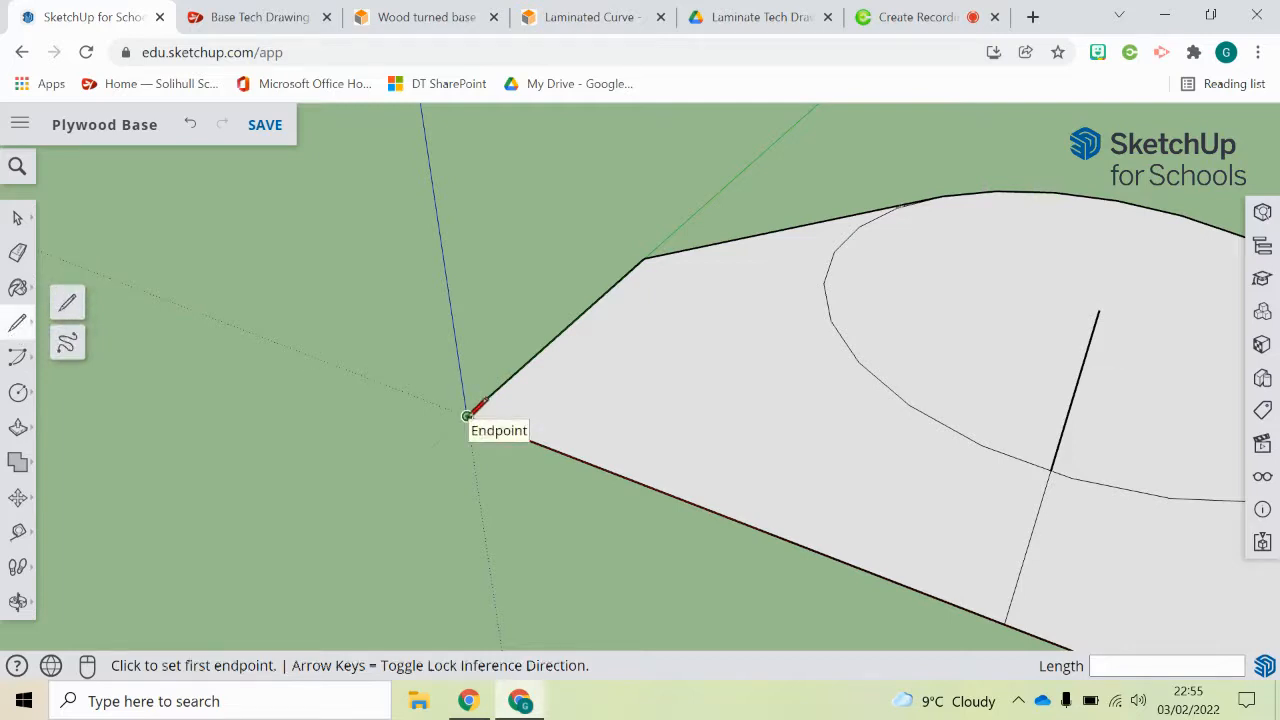
pyautogui.click(467, 415)
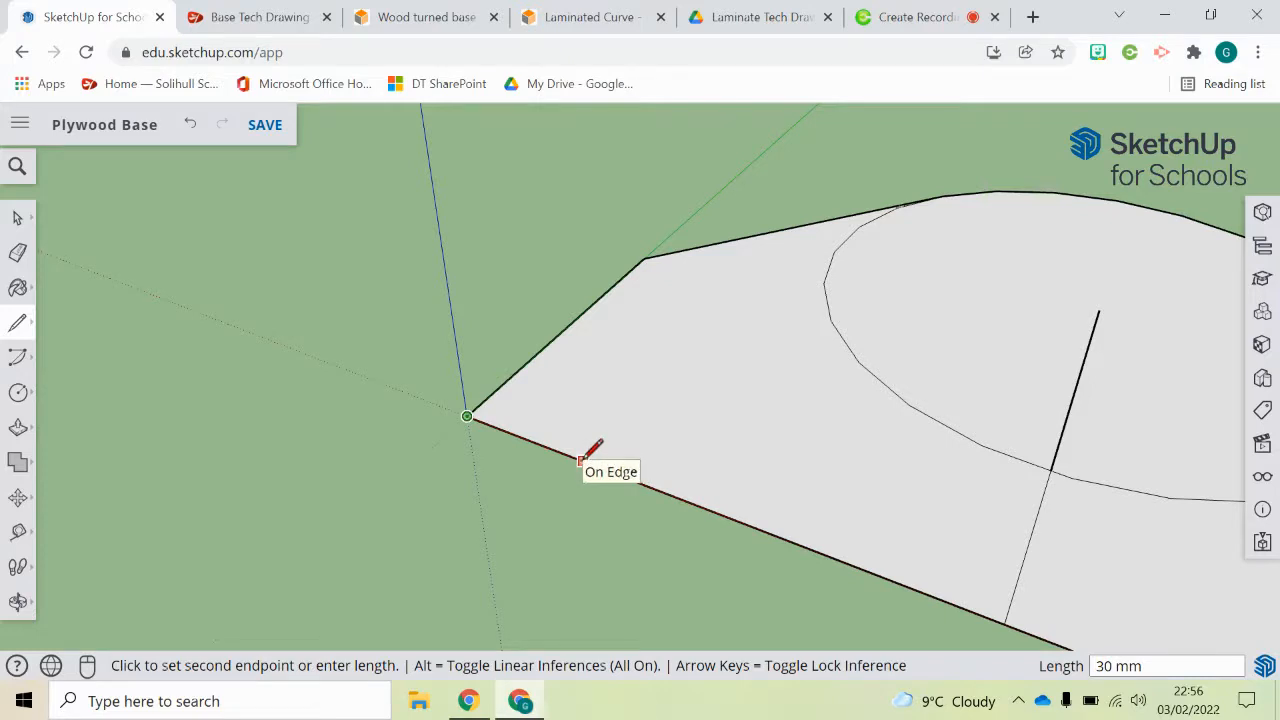
pyautogui.press('Escape')
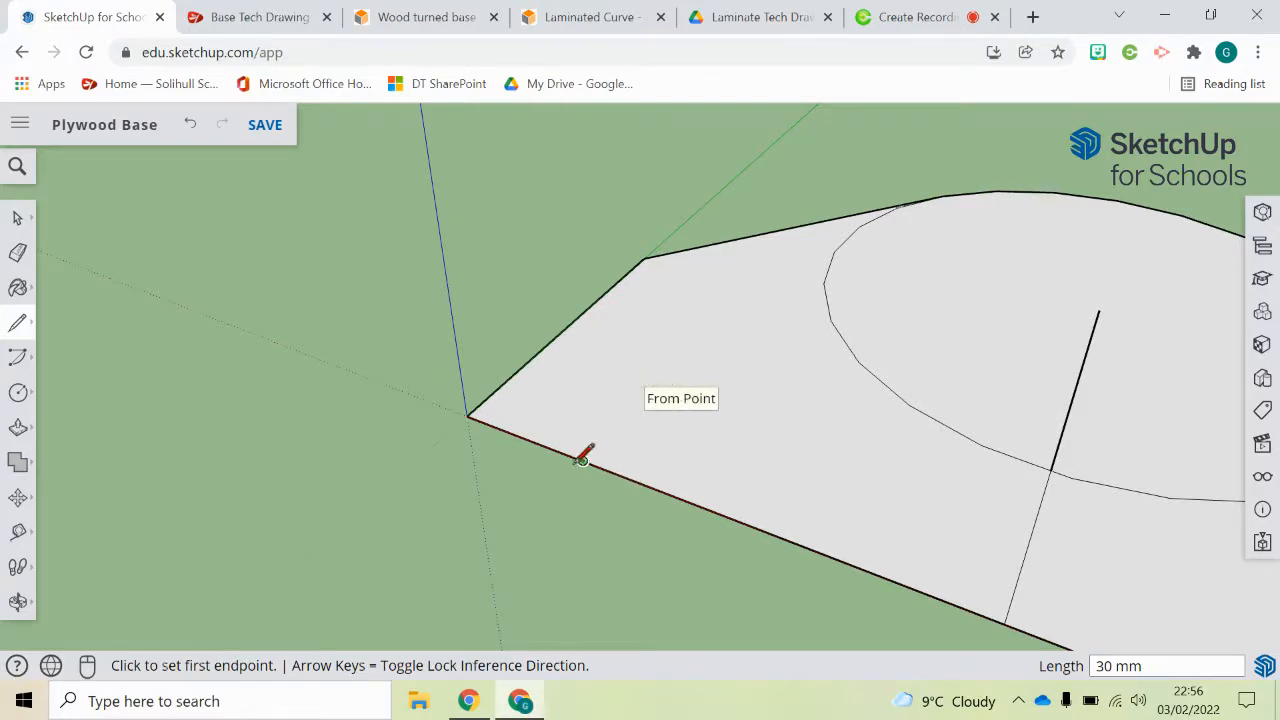
# Step: Draw a 70 mm line across the face along the green axis from the end of the 30 mm line
pyautogui.click(582, 460)
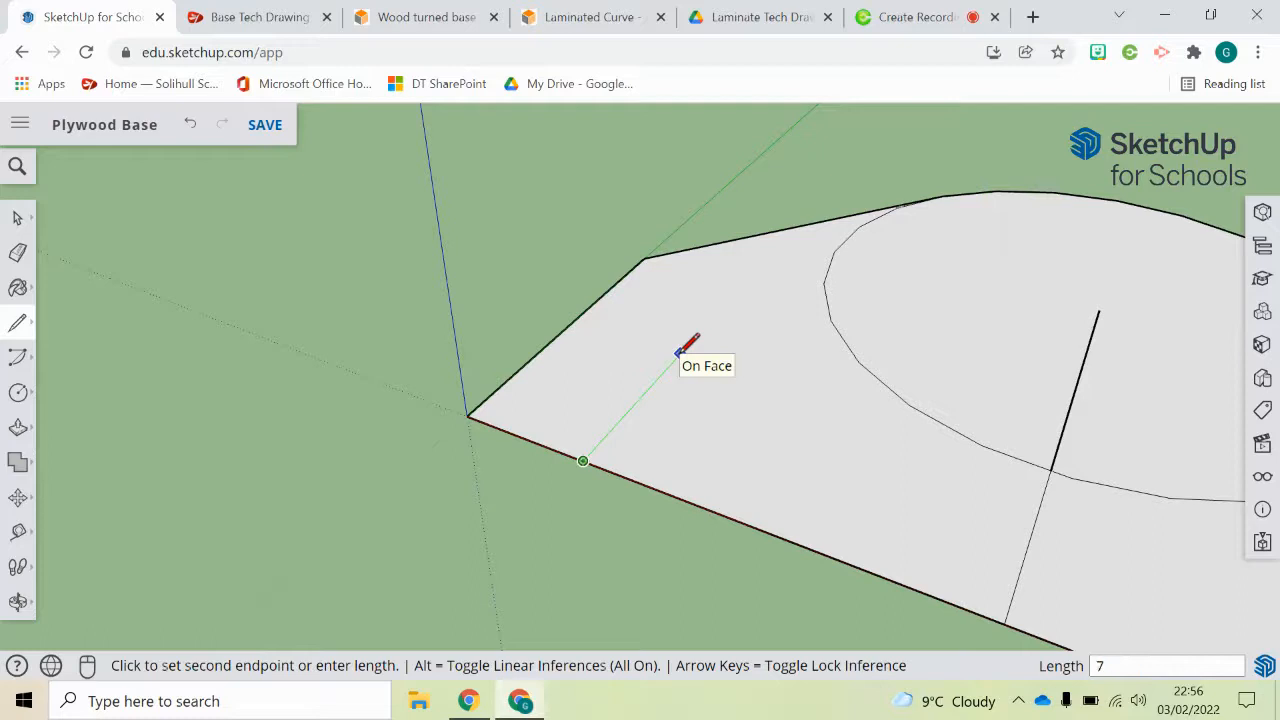
pyautogui.press('Return')
pyautogui.moveTo(683, 349); pyautogui.dragTo(820, 370, button='middle')
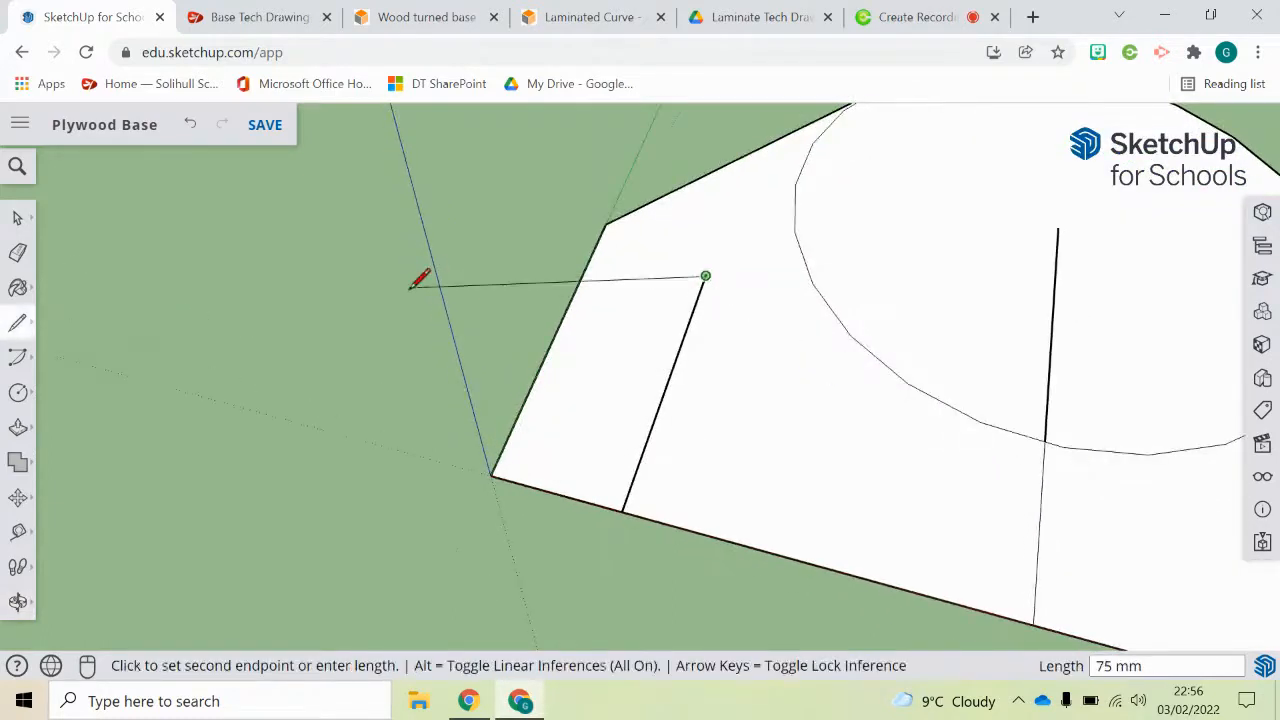
pyautogui.press('Escape')
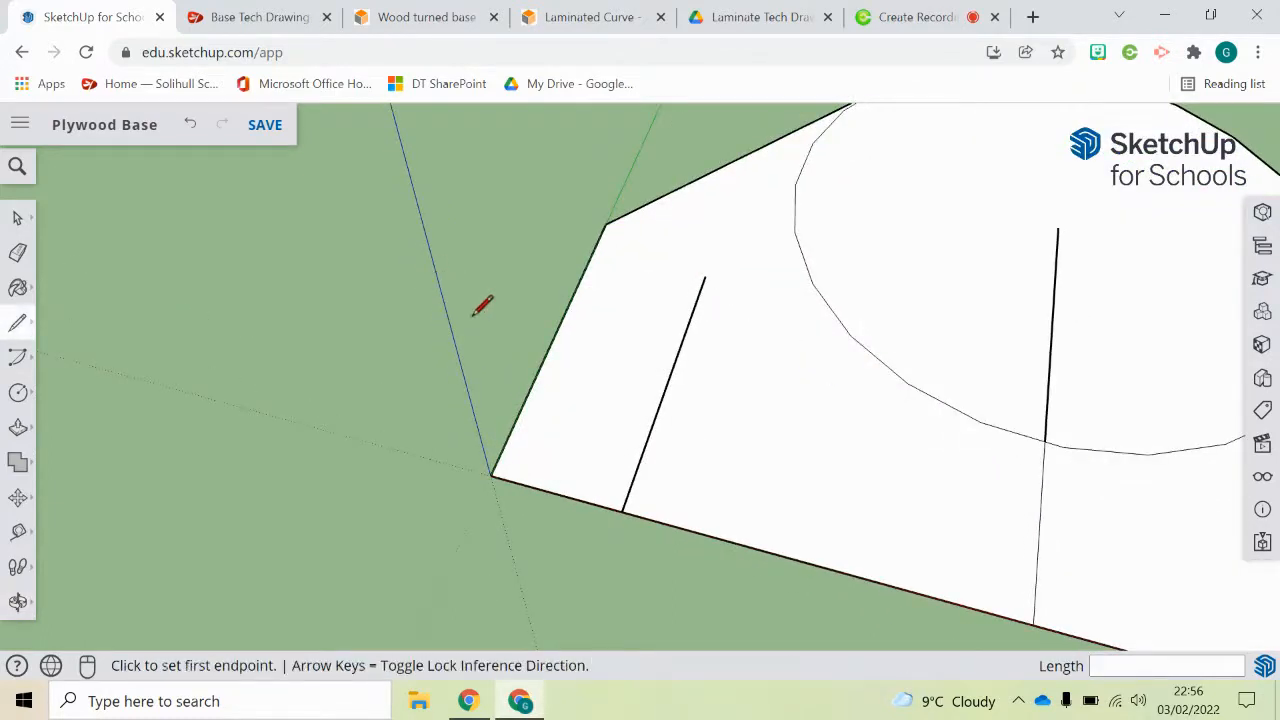
# Step: Draw a circle of radius 30 mm centred on the free end of the 70 mm line
pyautogui.click(18, 393)
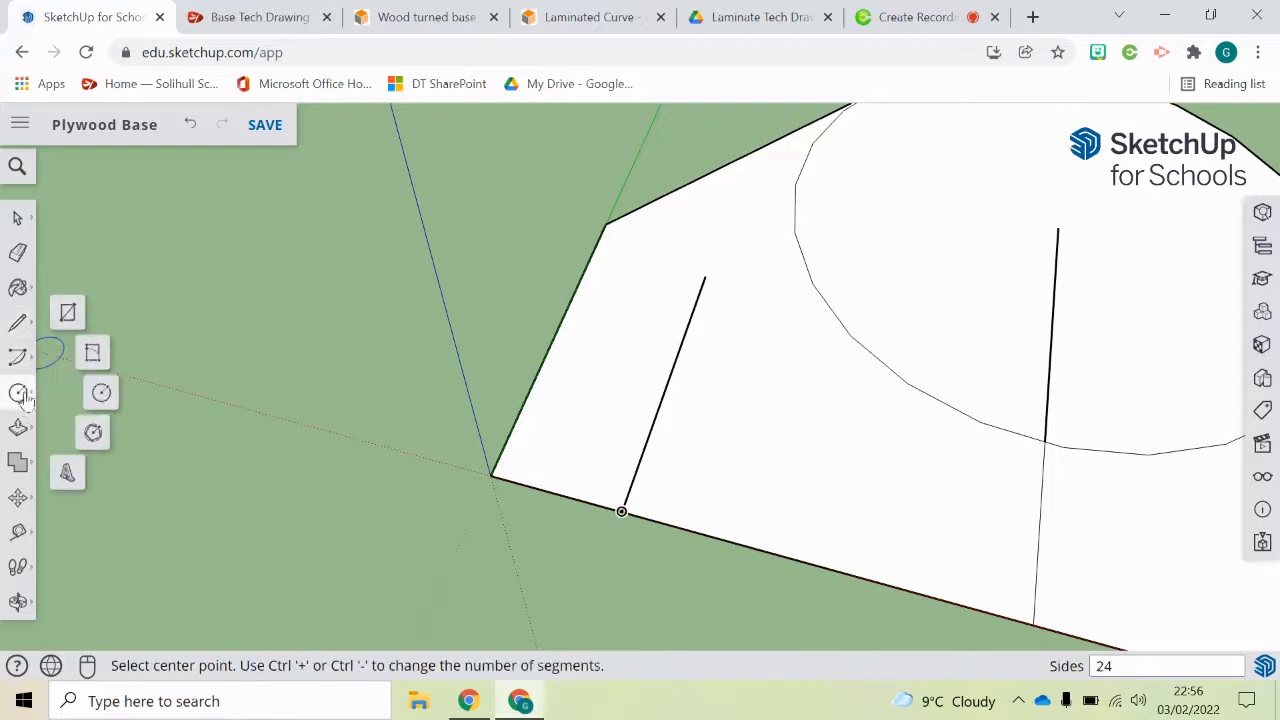
pyautogui.click(706, 275)
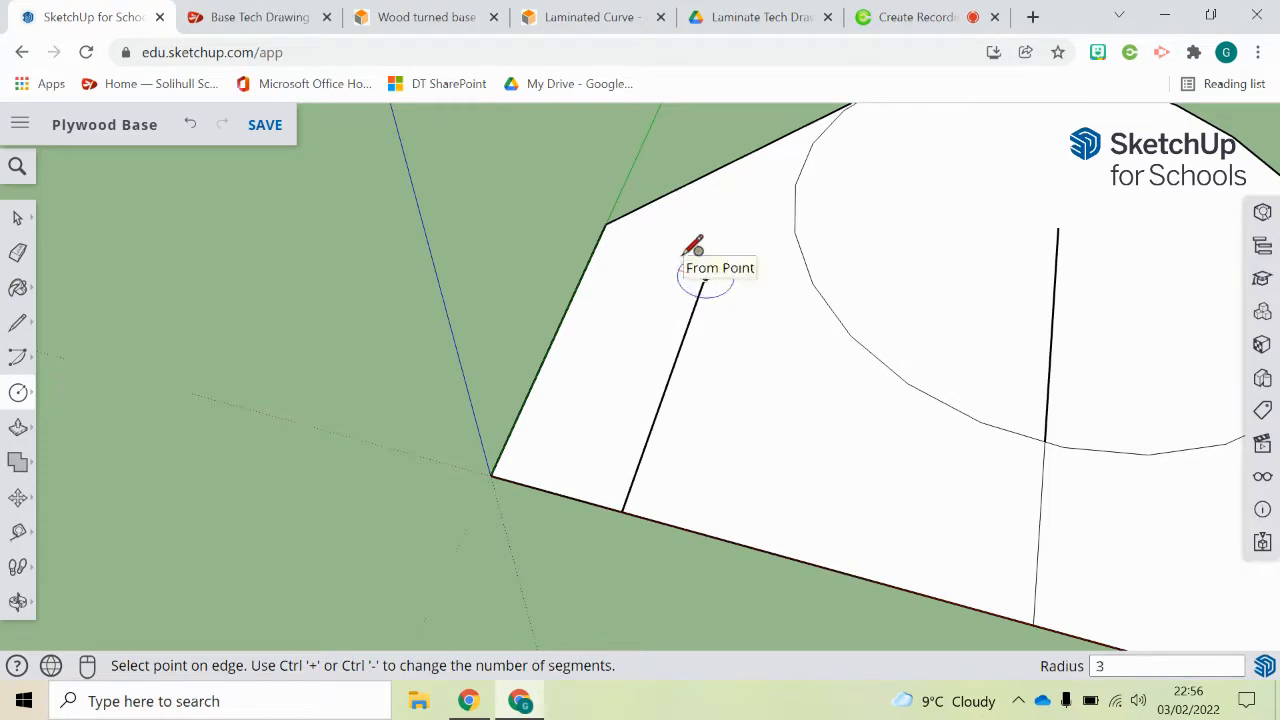
pyautogui.write('30')
pyautogui.press('Return')
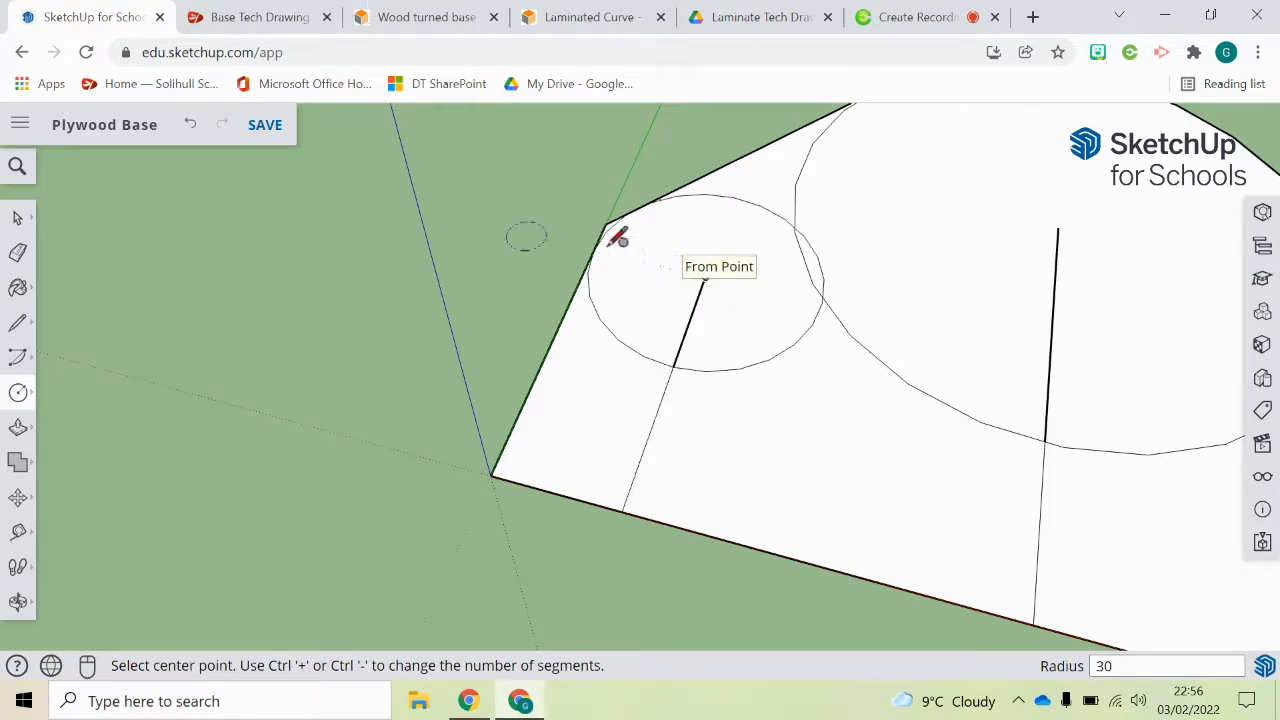
# Step: Try to erase the outline's corner tip outside the 30 mm radius circle near the origin, and undo back to before that circle
pyautogui.scroll(5, 600, 255)
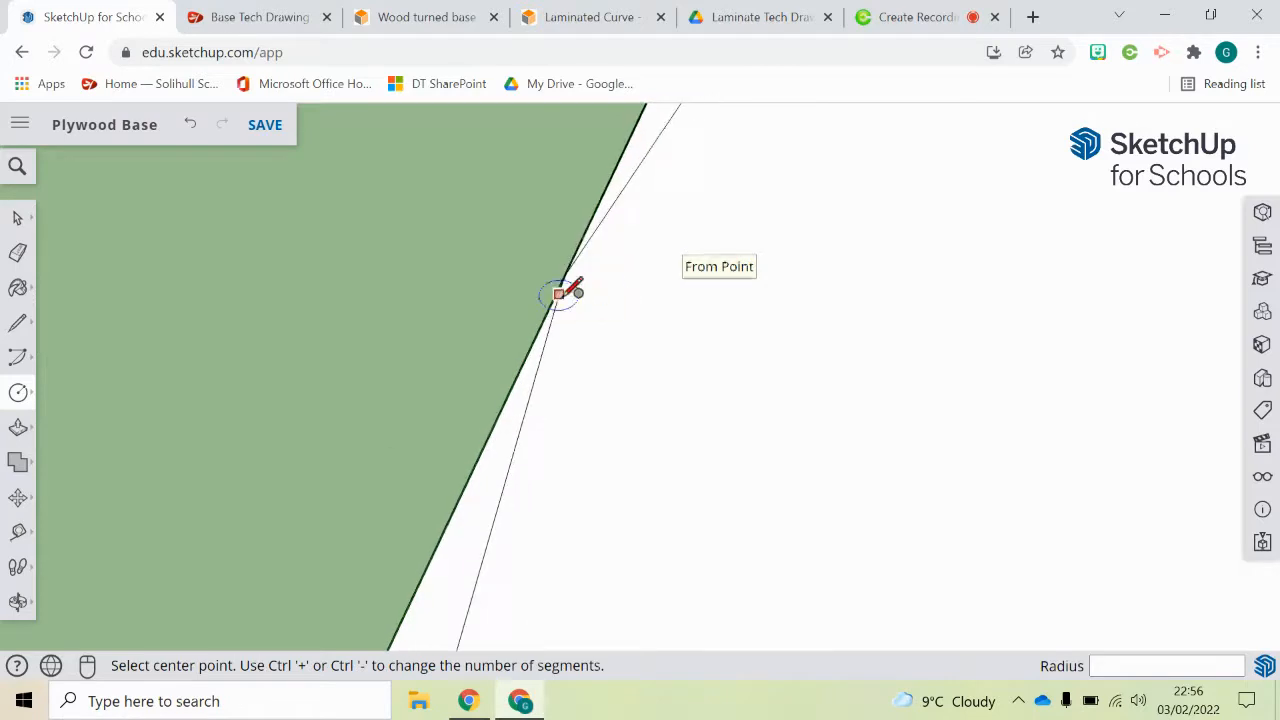
pyautogui.scroll(-3, 571, 278)
pyautogui.scroll(3, 700, 140)
pyautogui.scroll(5, 700, 140)
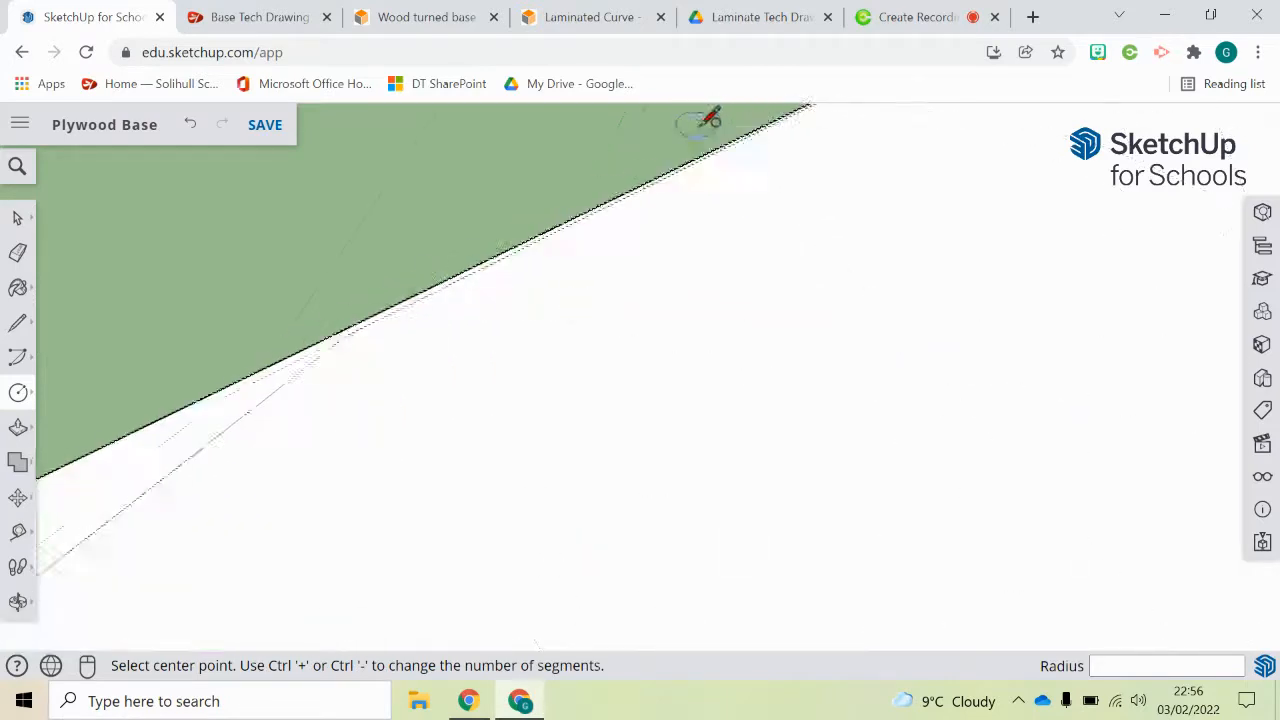
pyautogui.scroll(-5, 765, 155)
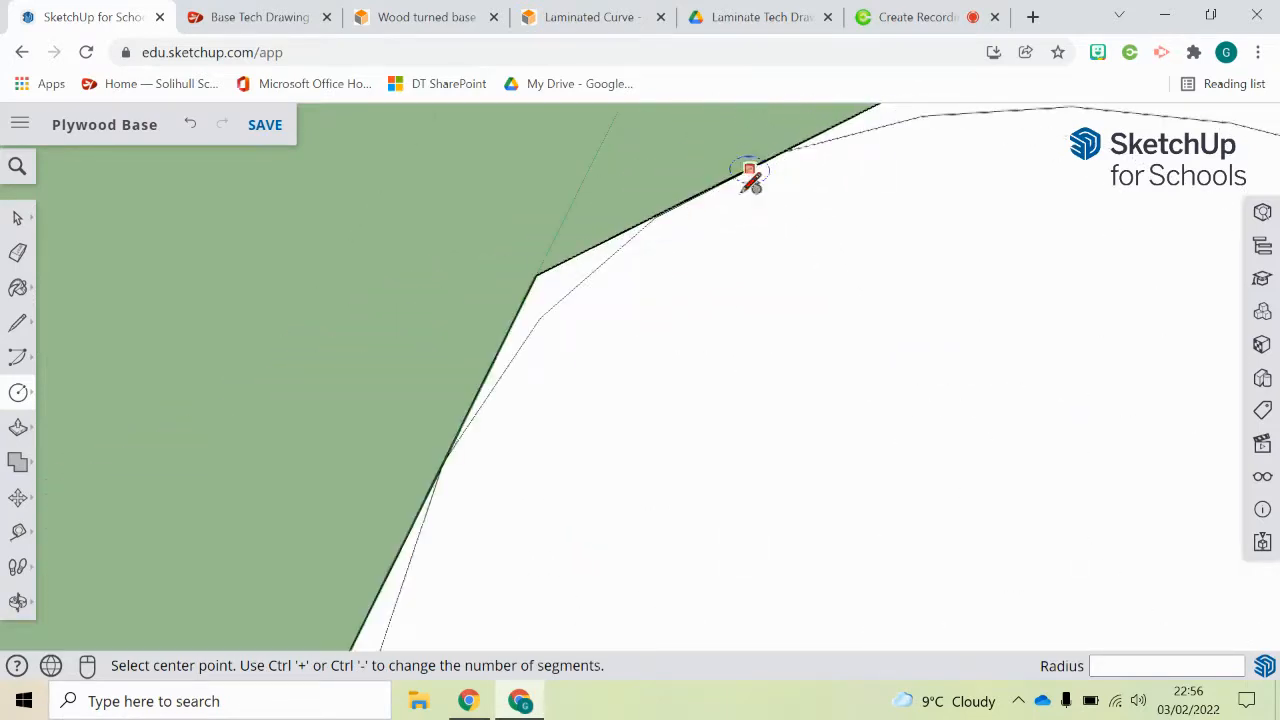
pyautogui.click(18, 255)
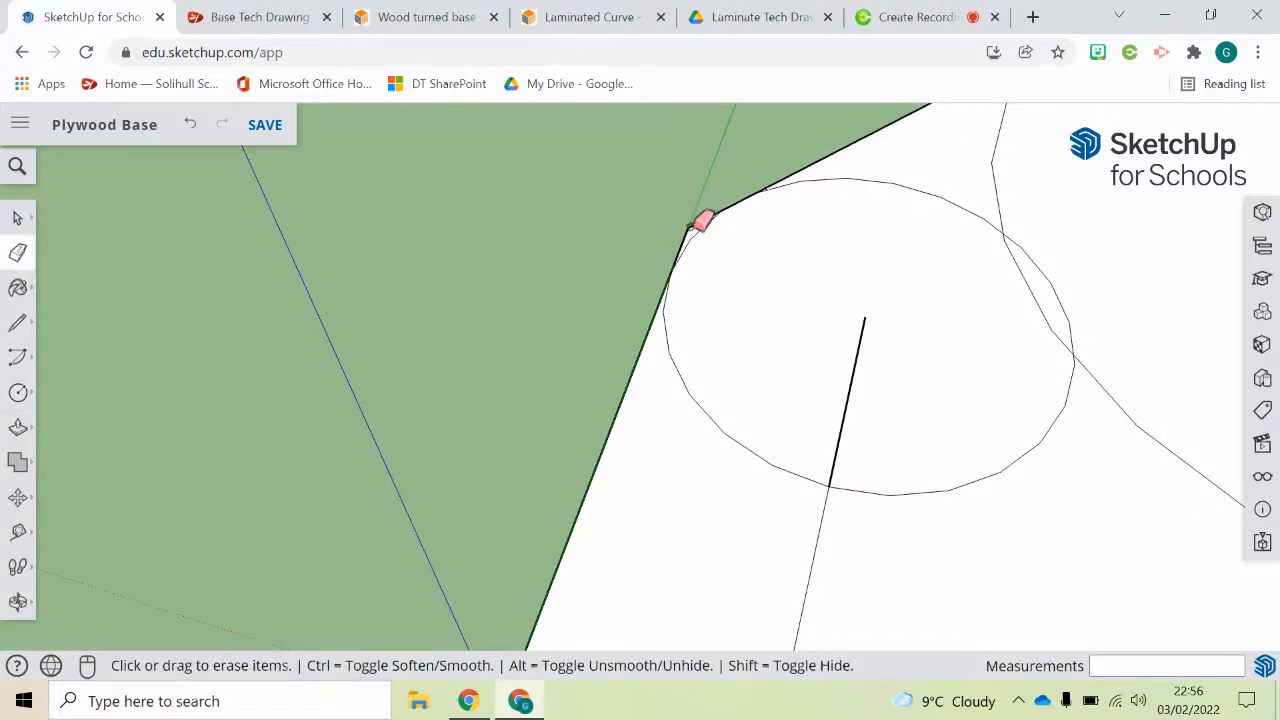
pyautogui.click(690, 227)
pyautogui.hotkey('ctrl', 'z')
pyautogui.moveTo(686, 228)
pyautogui.mouseDown(button='middle')
pyautogui.moveTo(677, 289)
pyautogui.moveTo(689, 289)
pyautogui.mouseUp(button='middle')
pyautogui.click(668, 296)
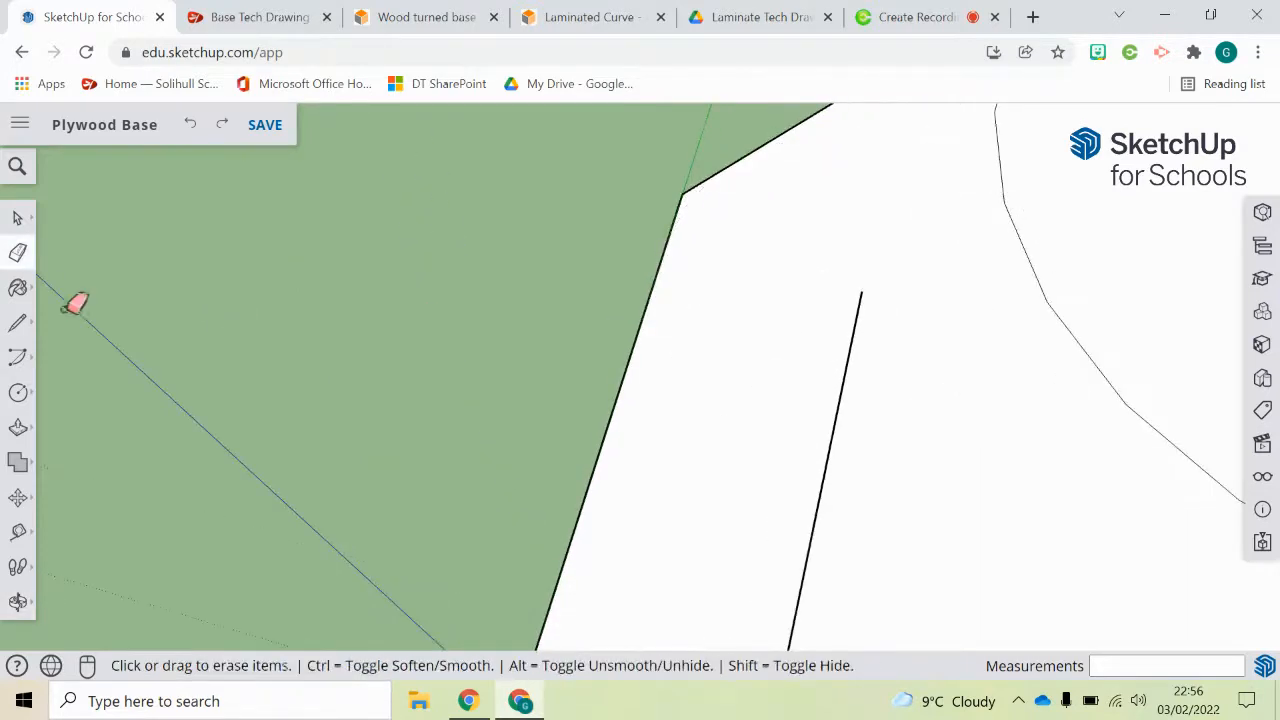
# Step: Redraw the circle of radius 30 centred on the free end of the 70 mm line near the origin
pyautogui.click(18, 392)
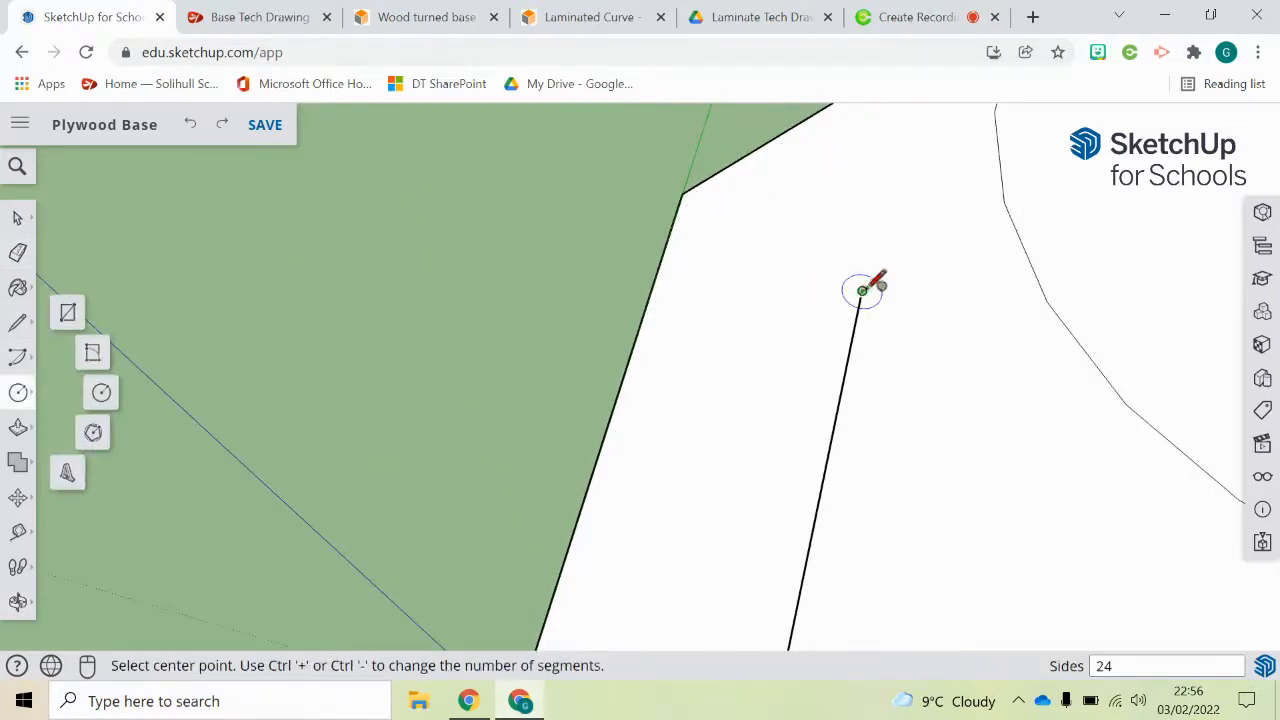
pyautogui.click(862, 290)
pyautogui.write('30')
pyautogui.press('Return')
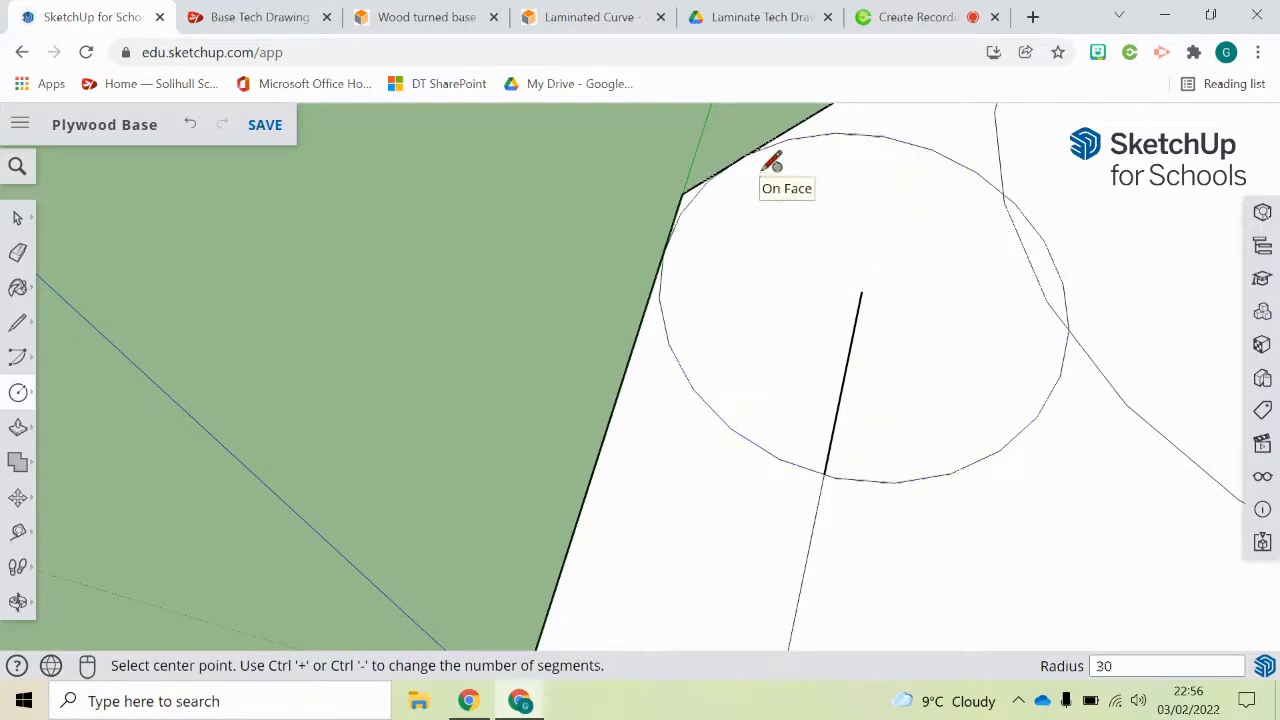
# Step: Erase the outline edges forming the sharp corner outside the 30 mm radius circle
pyautogui.scroll(5, 771, 163)
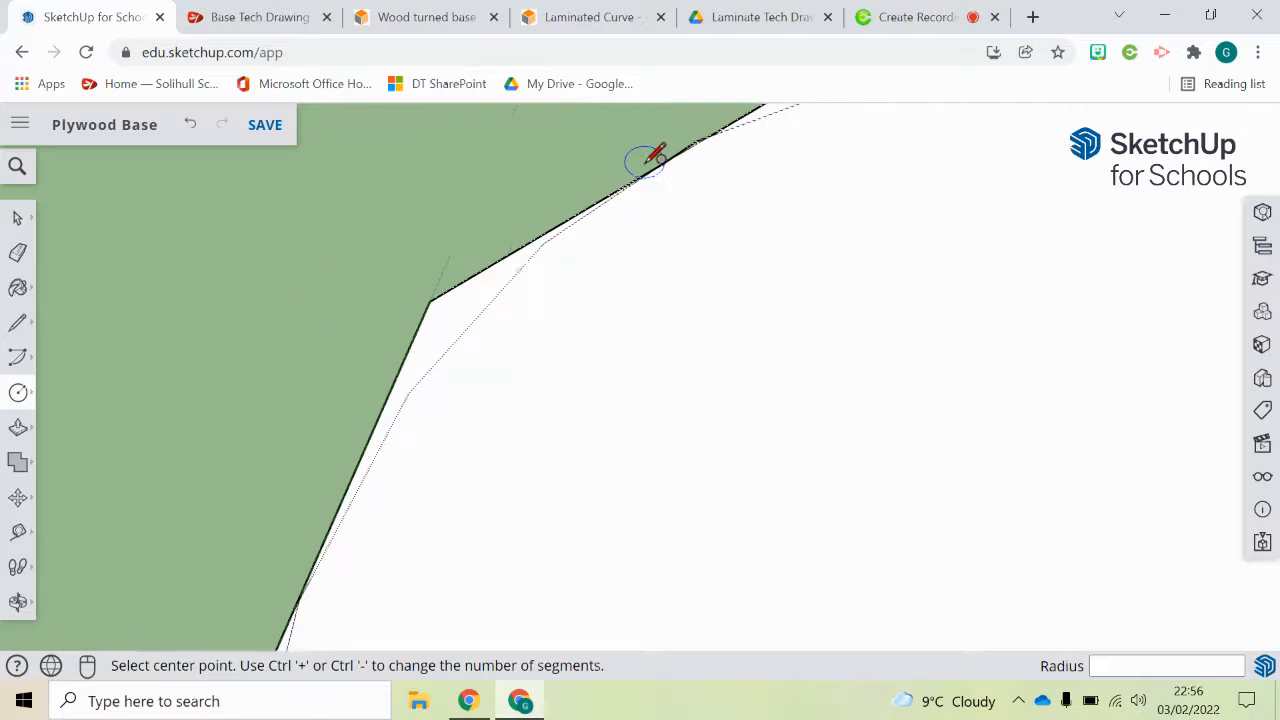
pyautogui.scroll(-3, 531, 229)
pyautogui.press('e')
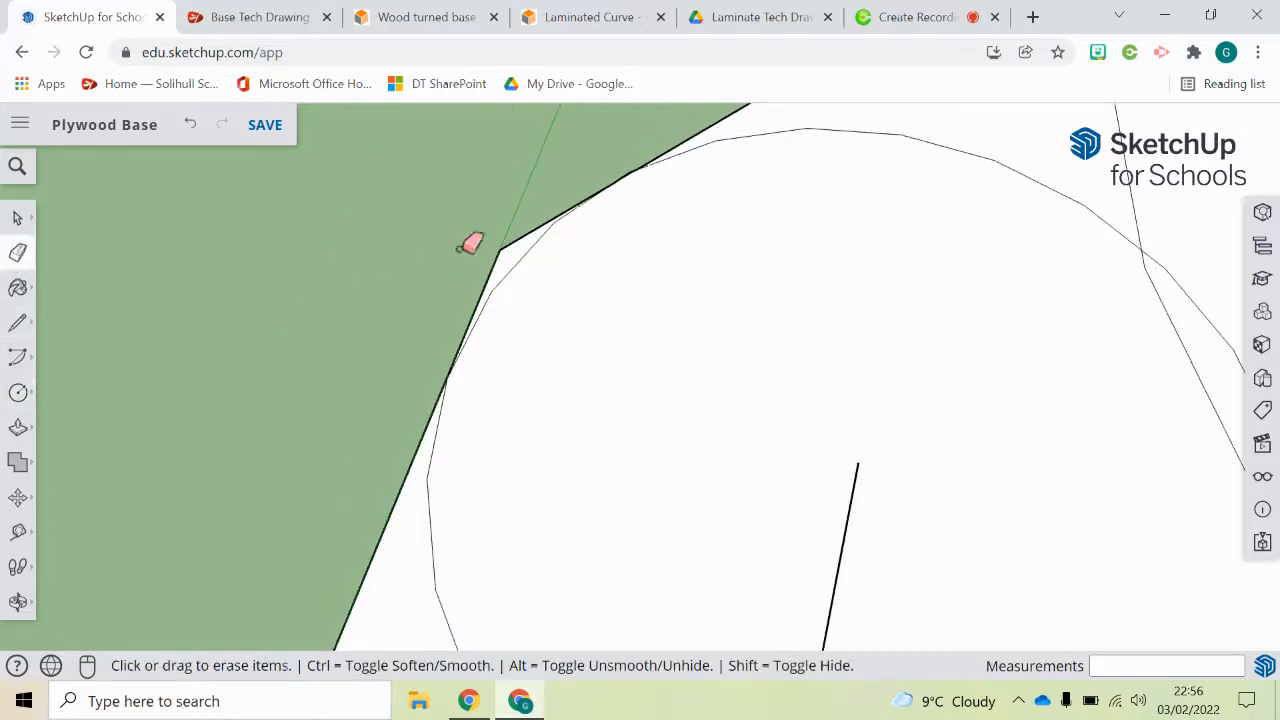
pyautogui.click(503, 251)
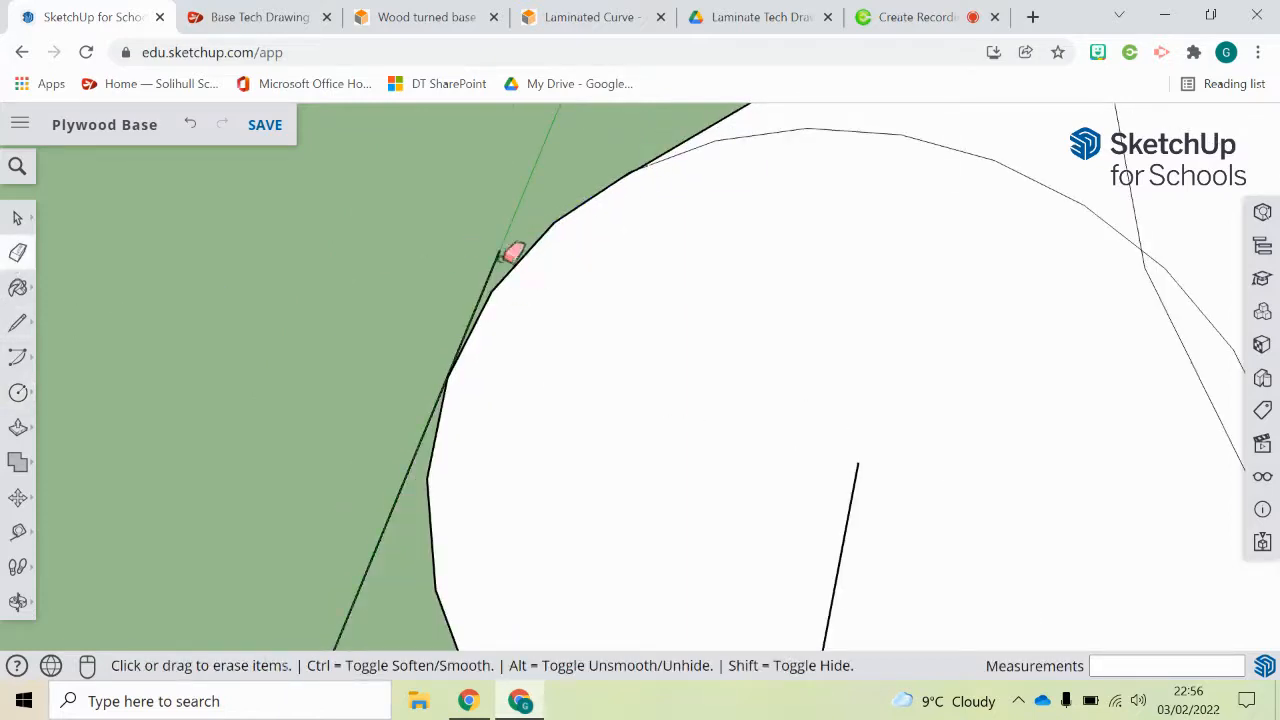
# Step: Draw a straight side edge about 68 mm long from the origin to the small circle to restore the face
pyautogui.scroll(-3, 500, 268)
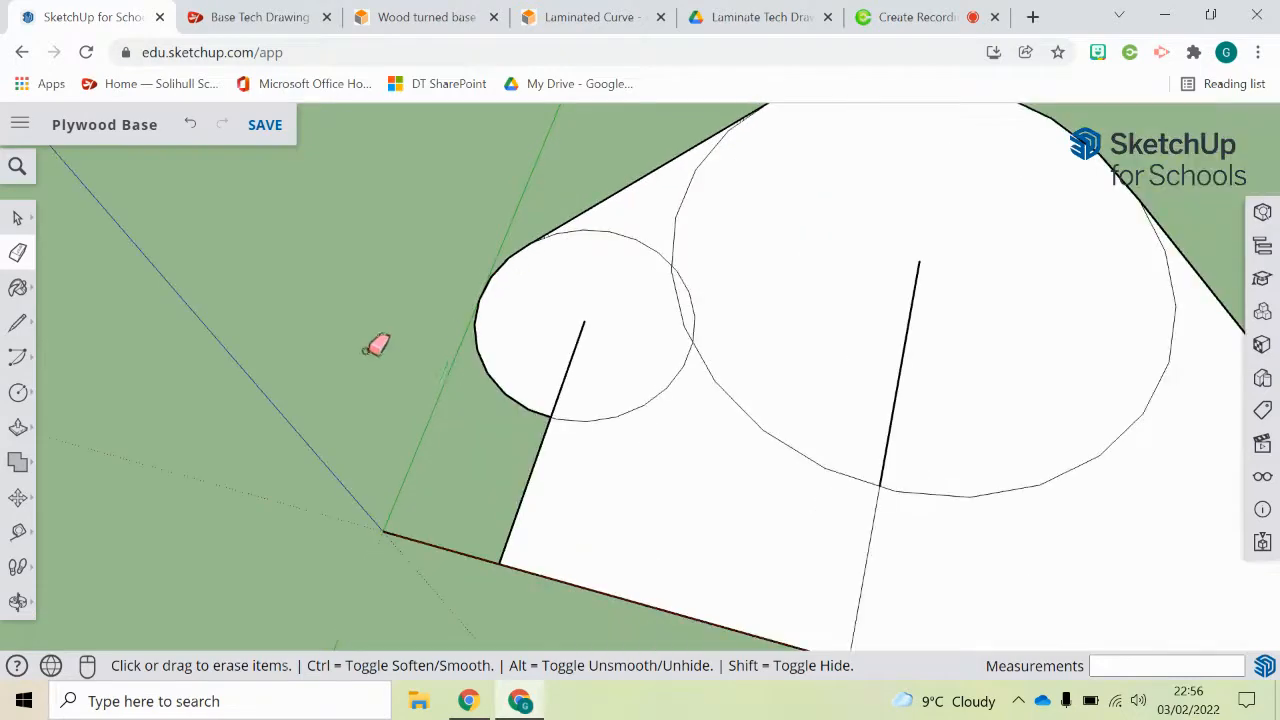
pyautogui.click(18, 320)
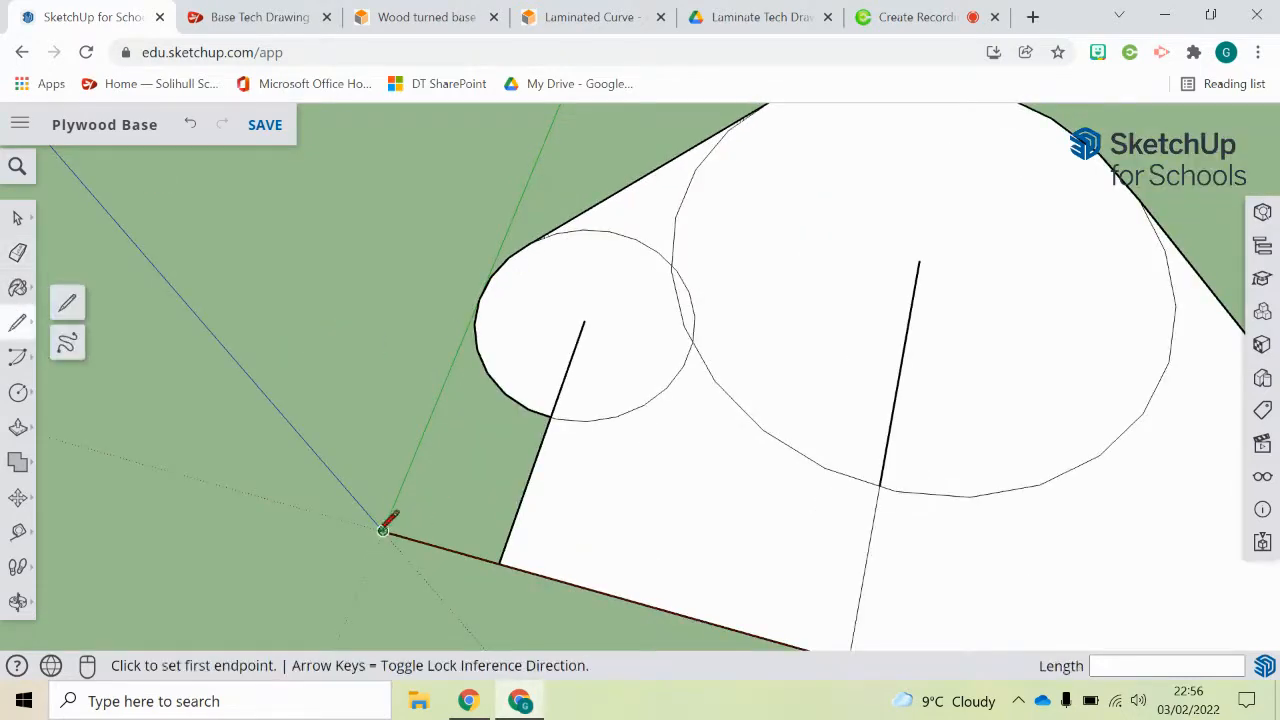
pyautogui.click(383, 528)
pyautogui.click(485, 288)
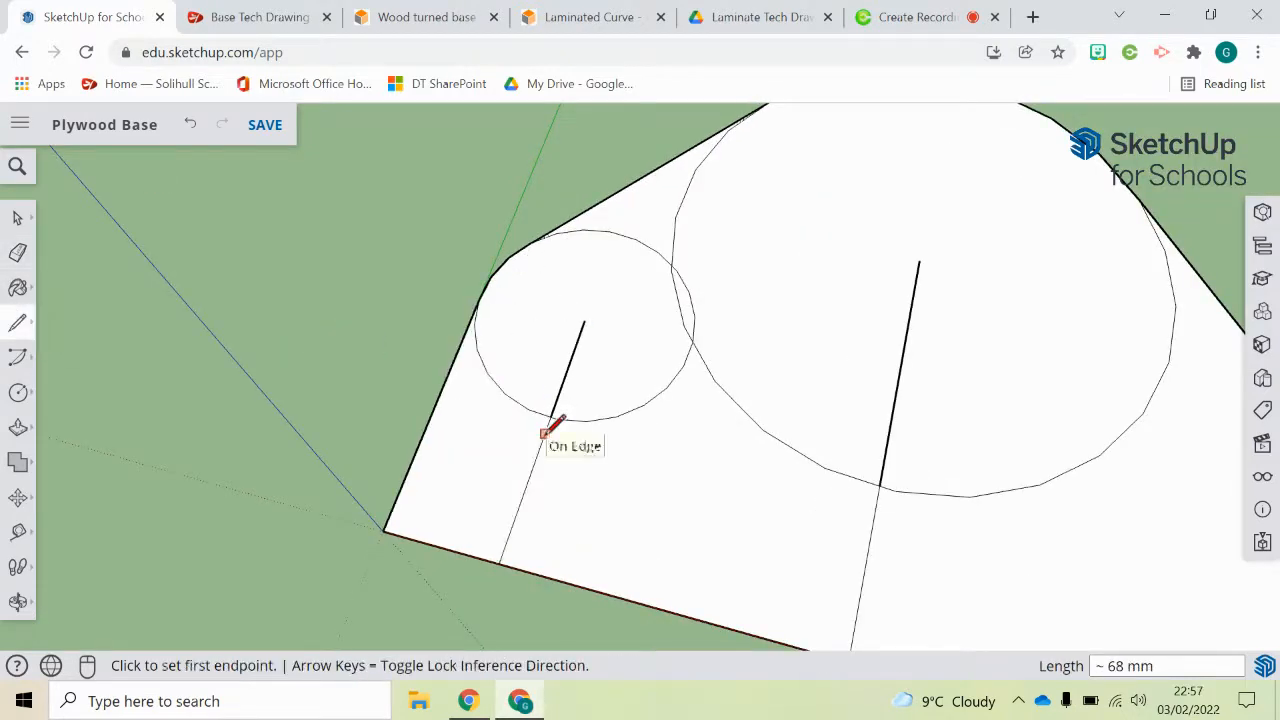
# Step: Erase the small circle's inner arc, the large circle's arc beside it and the 70 mm construction line near the origin
pyautogui.press('e')
pyautogui.click(597, 231)
pyautogui.click(674, 262)
pyautogui.moveTo(690, 332)
pyautogui.mouseDown()
pyautogui.moveTo(694, 343)
pyautogui.moveTo(572, 377)
pyautogui.mouseUp()
pyautogui.click(502, 398)
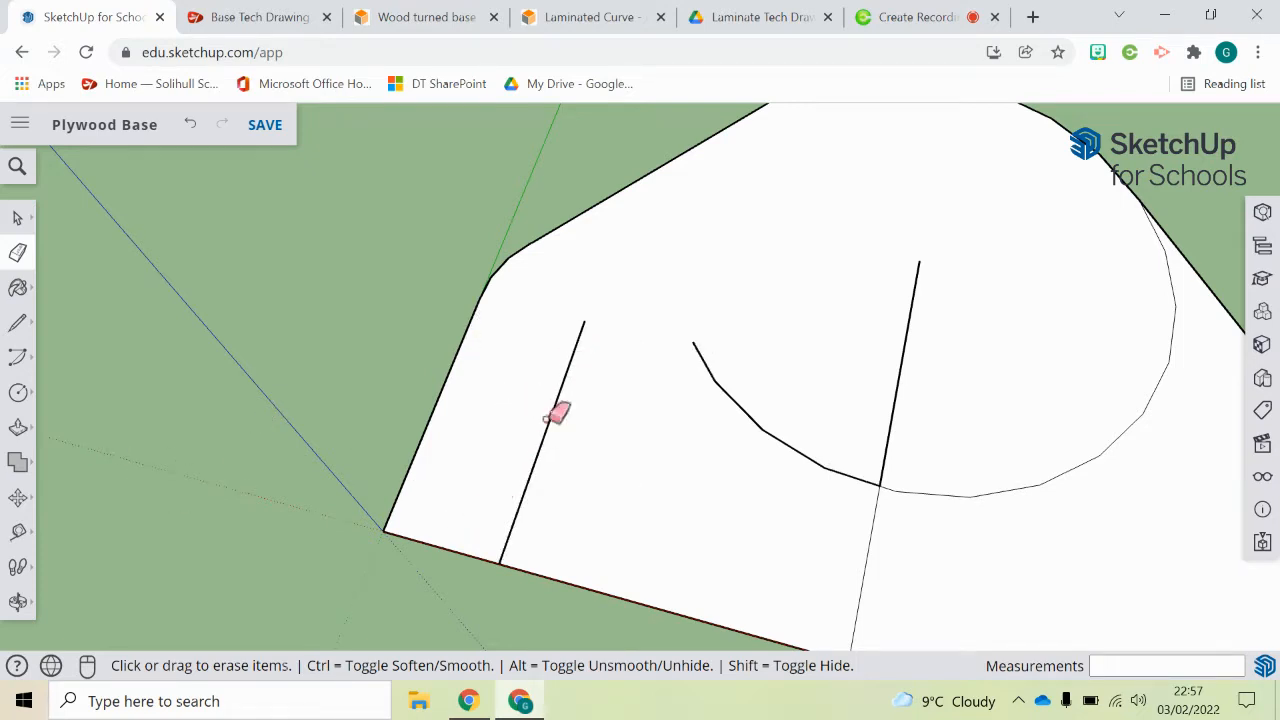
pyautogui.click(556, 398)
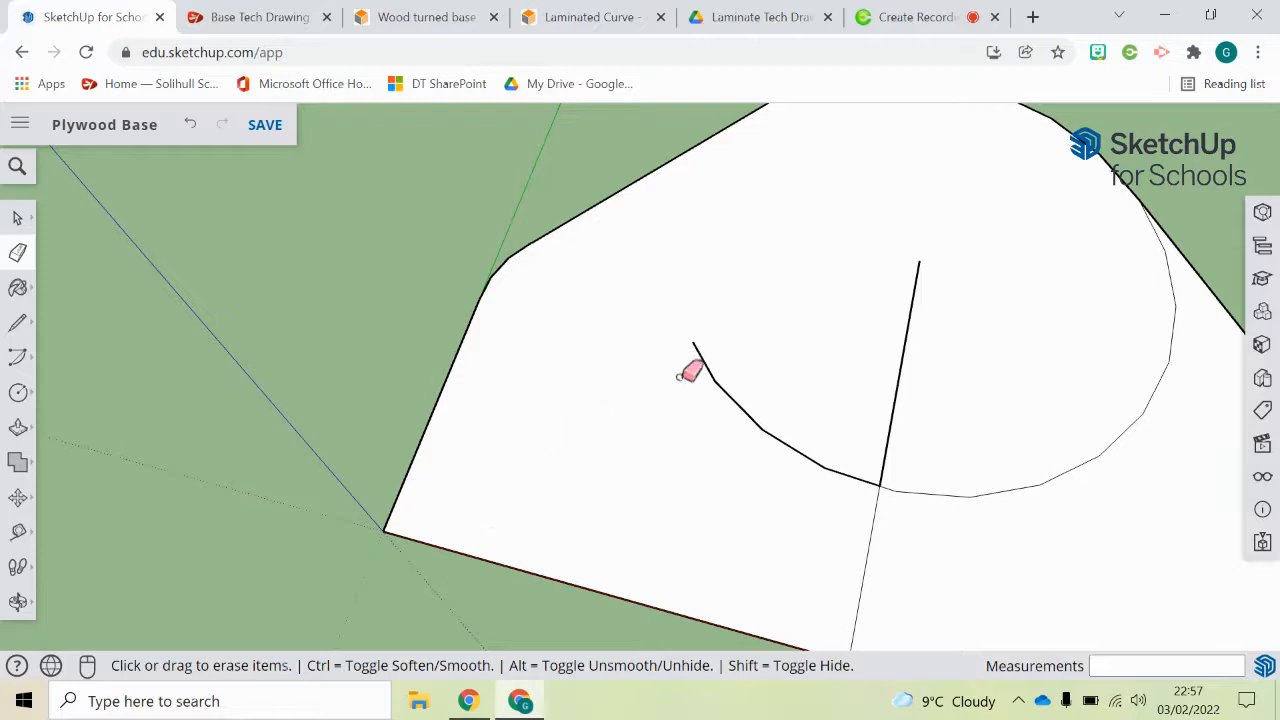
# Step: Draw a line about 30 mm long along the datum edge from its end opposite the origin
pyautogui.scroll(-3, 674, 348)
pyautogui.scroll(6, 1180, 422)
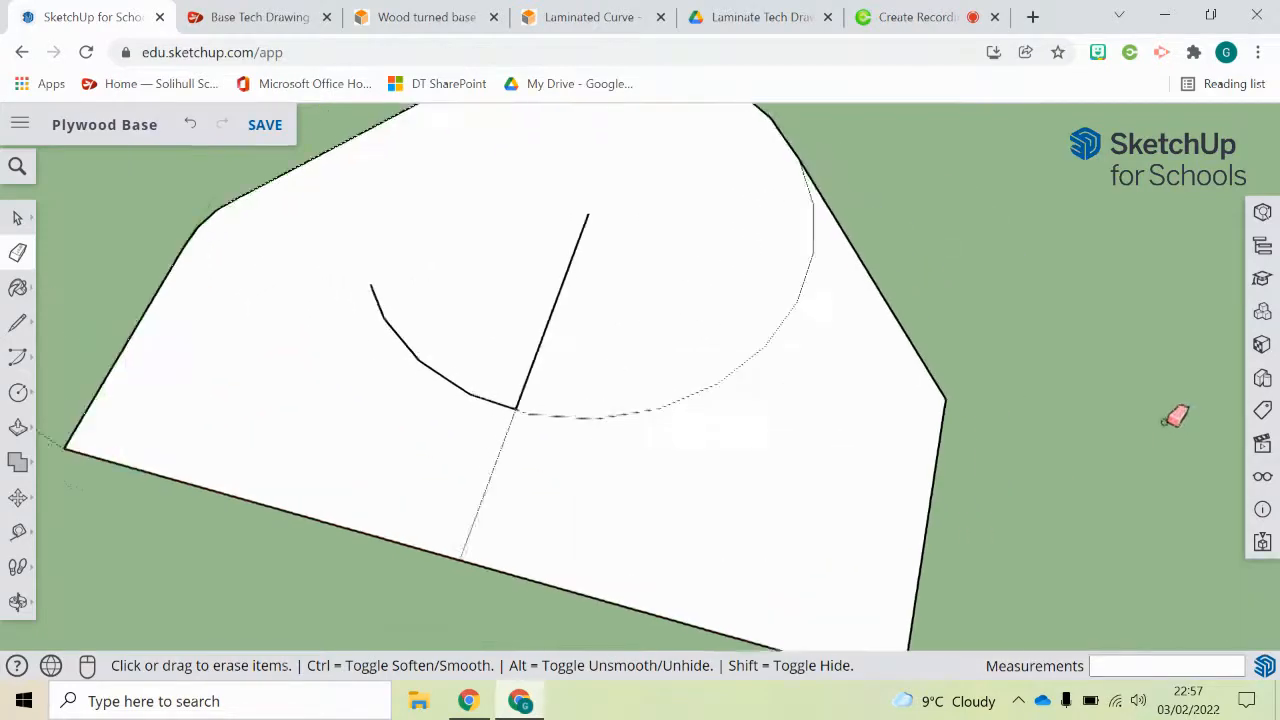
pyautogui.click(17, 322)
pyautogui.scroll(-3, 977, 549)
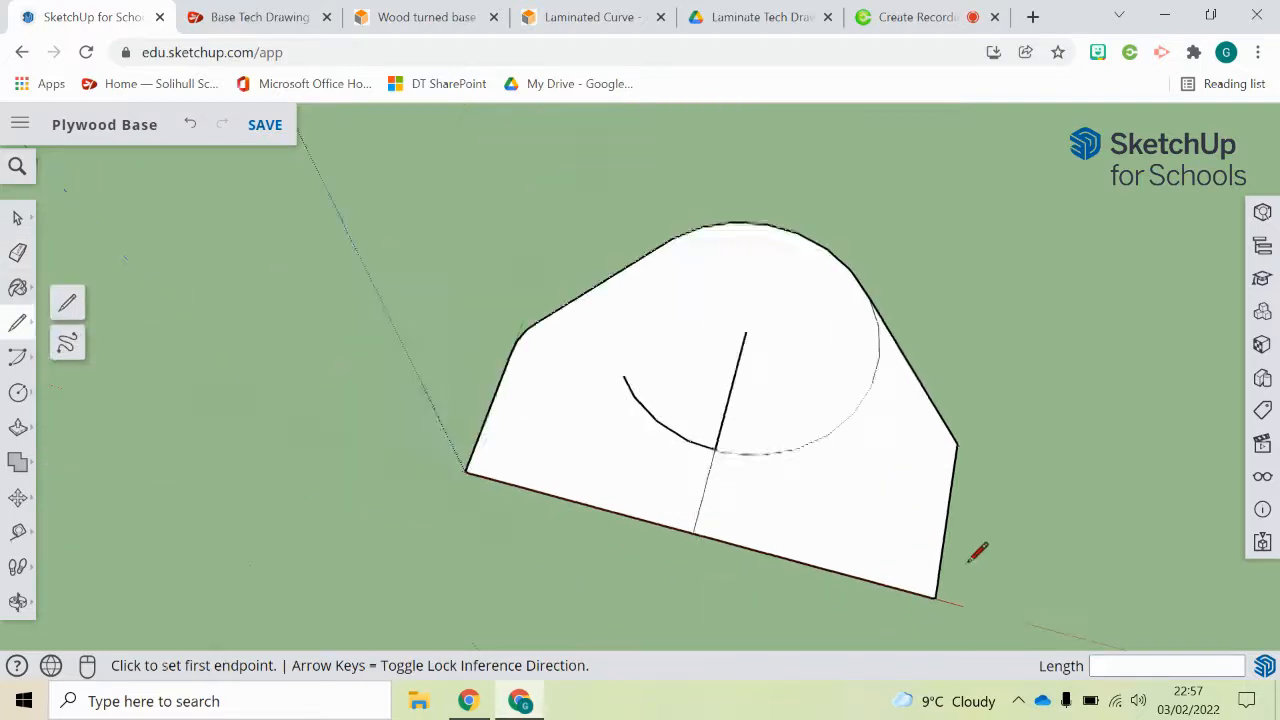
pyautogui.scroll(2, 945, 575)
pyautogui.scroll(2, 940, 580)
pyautogui.click(896, 573)
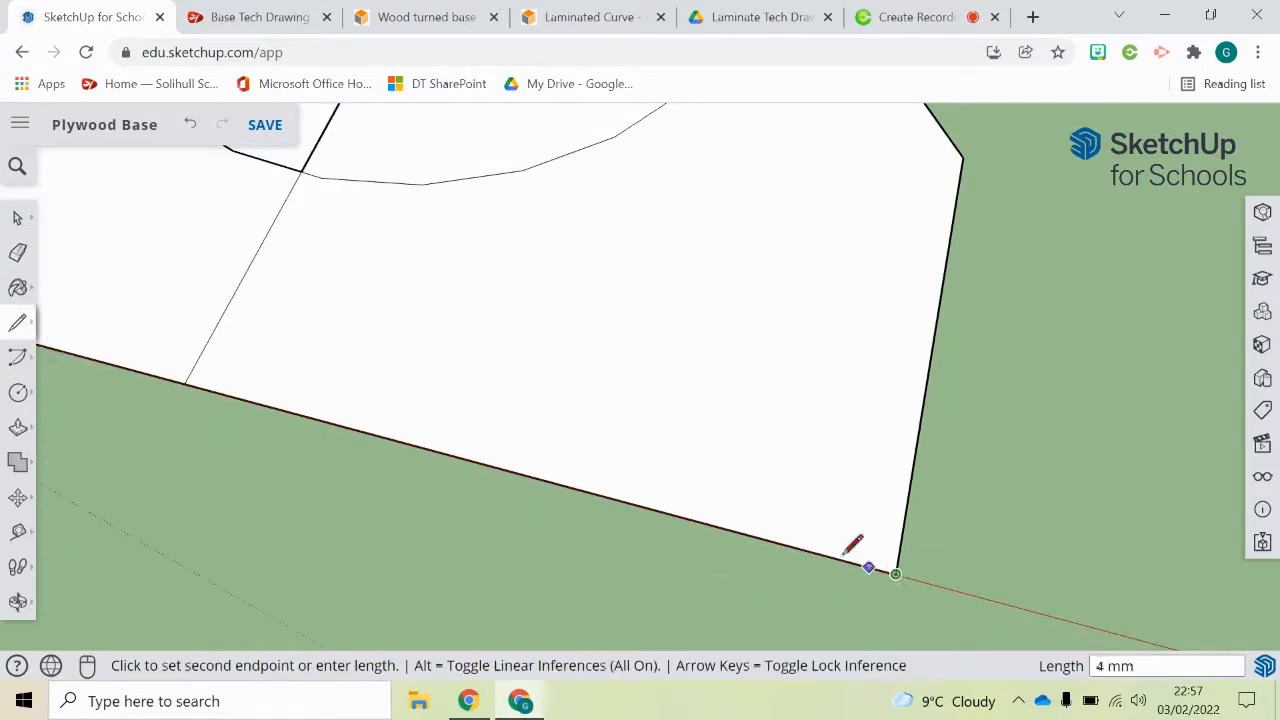
pyautogui.click(698, 519)
# Step: Draw a 70 mm line across the face along the green axis from the new point on the datum edge
pyautogui.click(698, 519)
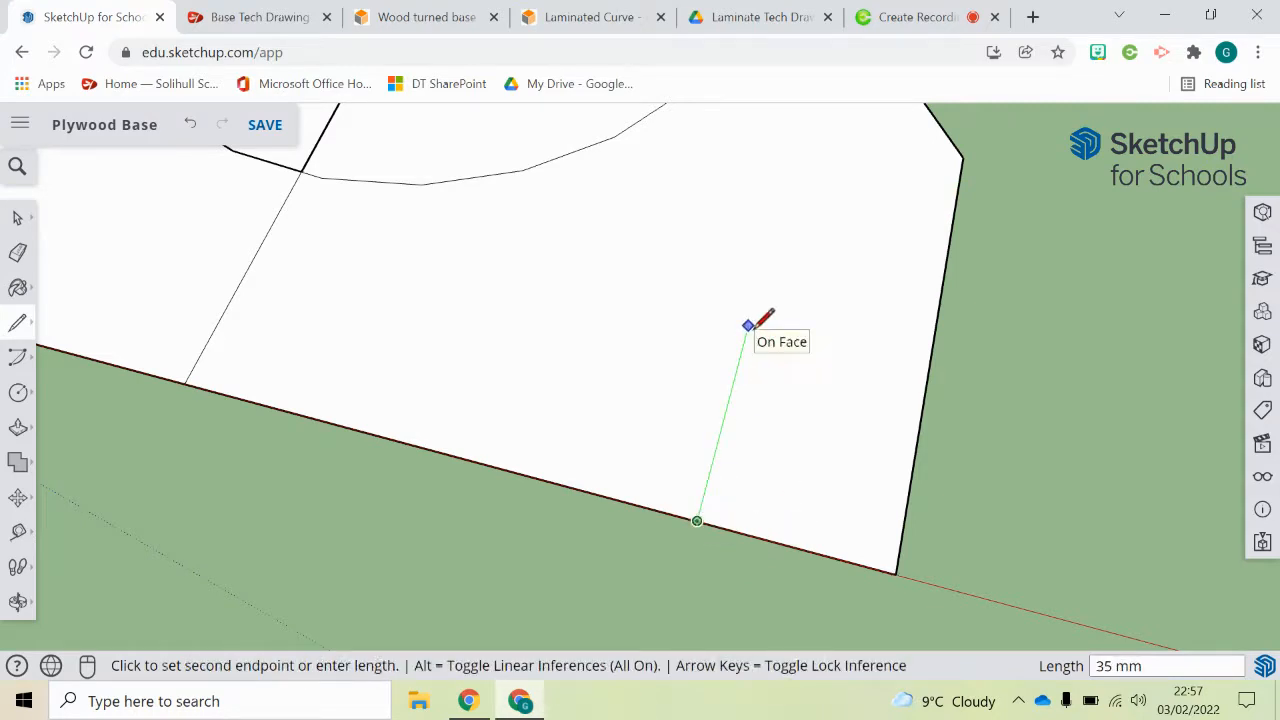
pyautogui.write('70')
pyautogui.press('Return')
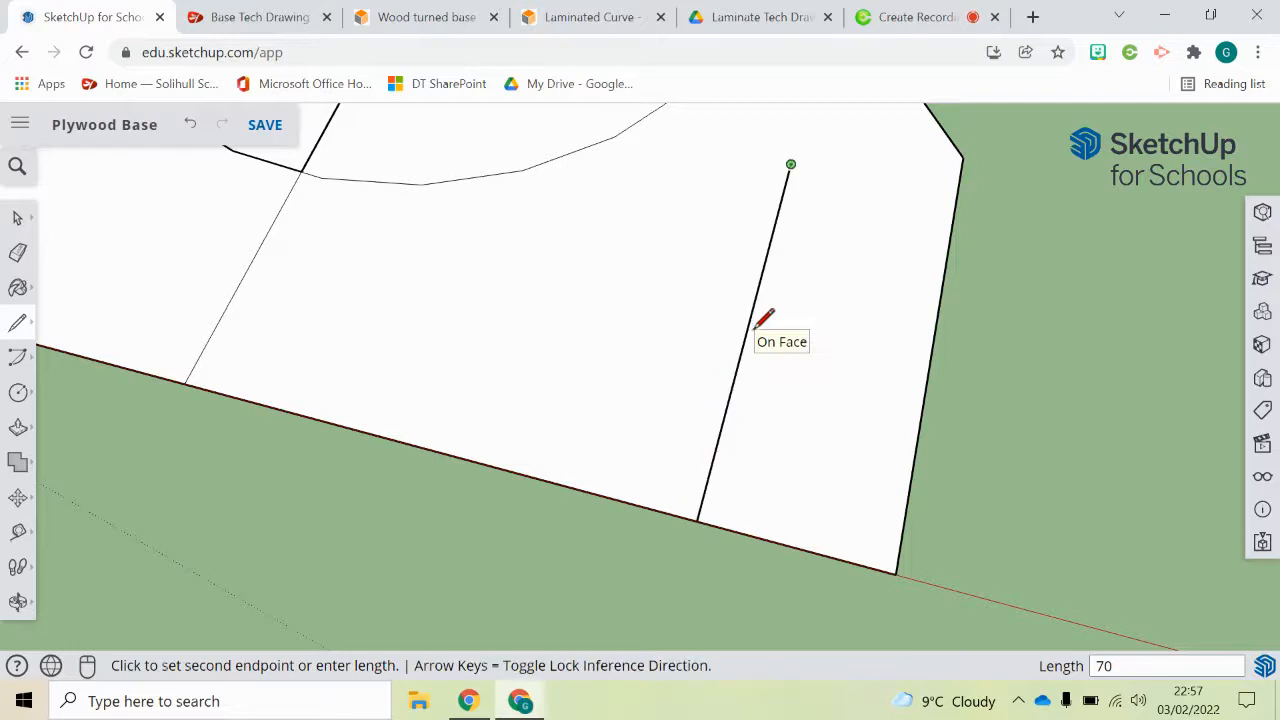
# Step: Draw a circle of radius 30 mm from the free end of the new 70 mm line out to the side edge
pyautogui.click(18, 394)
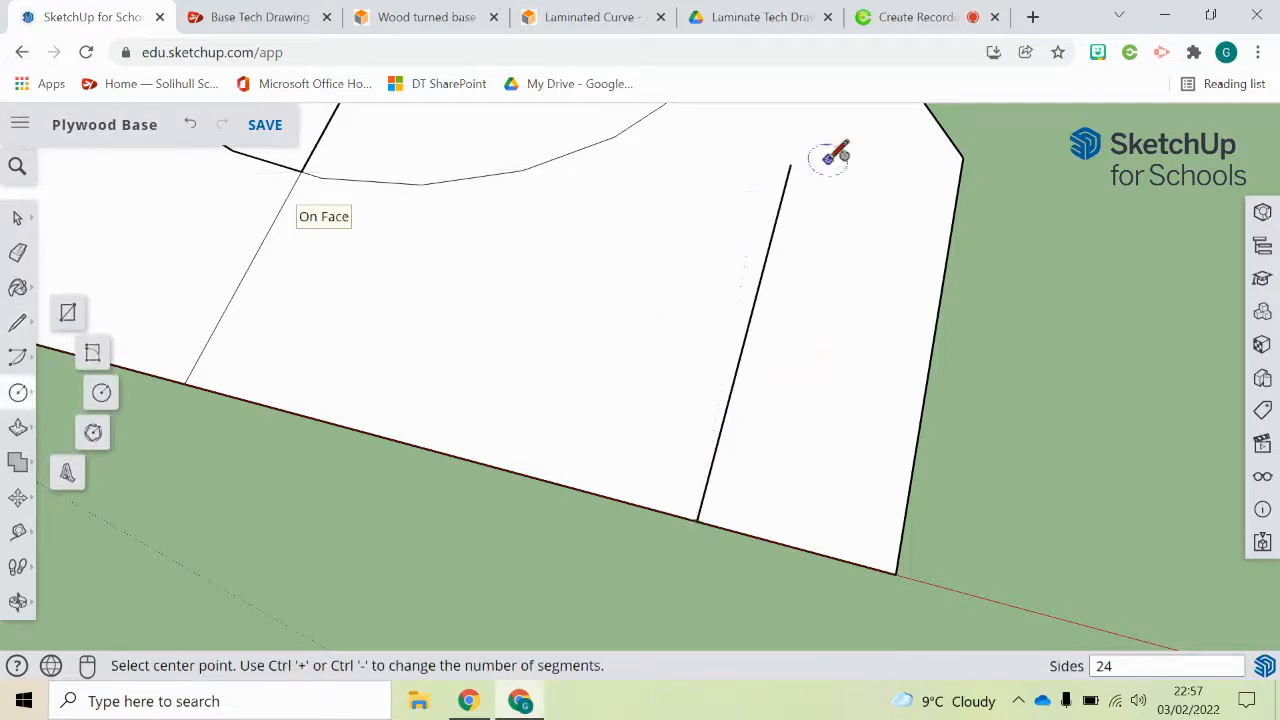
pyautogui.click(791, 164)
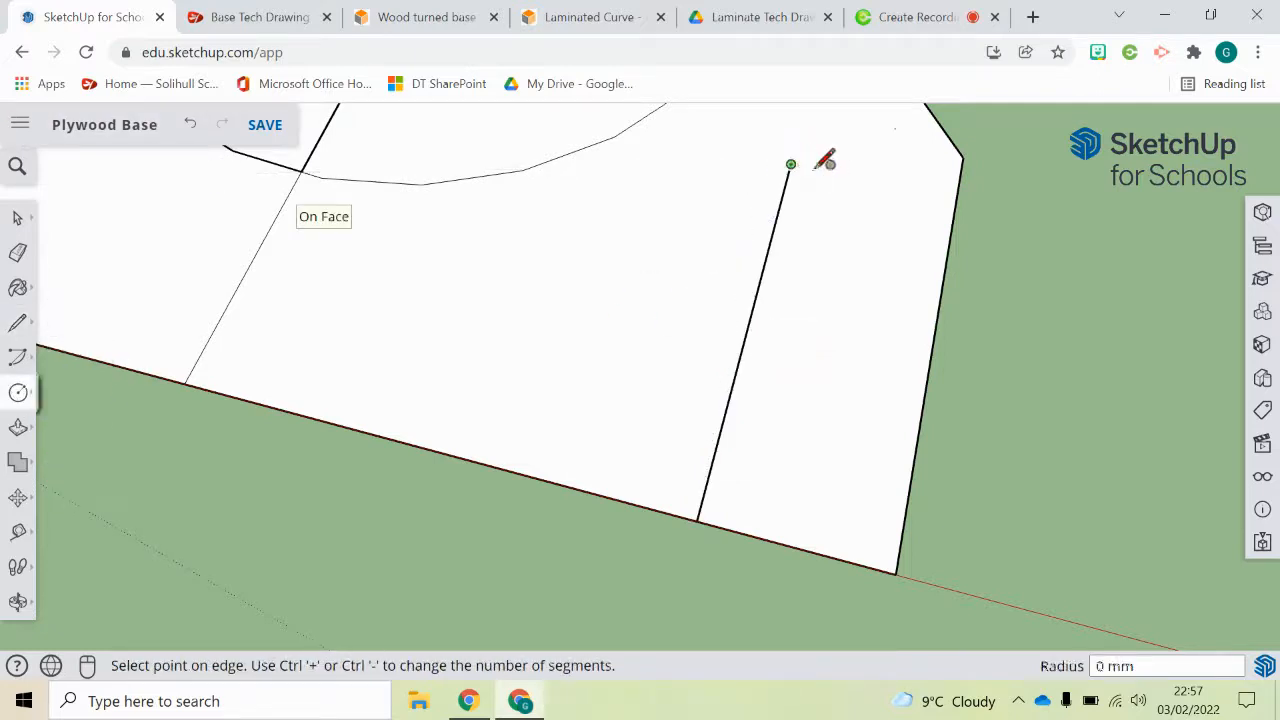
pyautogui.click(958, 196)
pyautogui.scroll(-1, 965, 172)
pyautogui.scroll(-3, 968, 160)
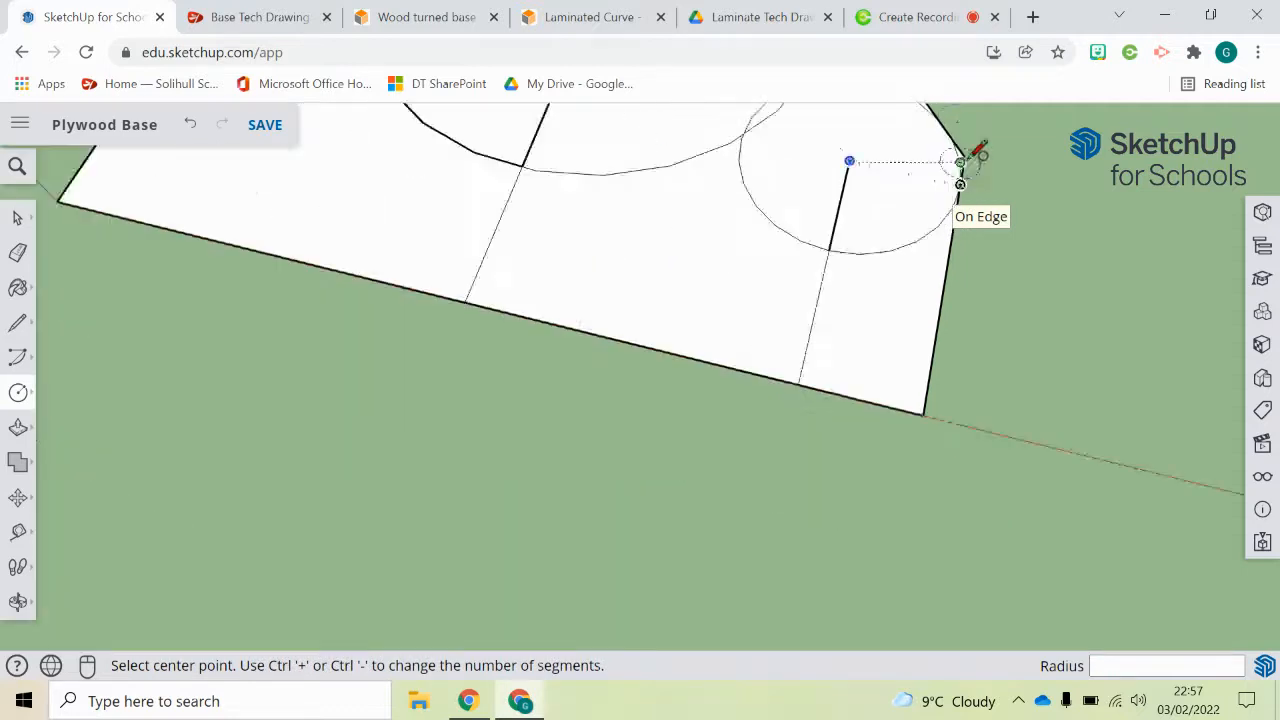
# Step: Try to erase the corner tip outside the new 30 mm radius circle, and undo back to before that circle
pyautogui.click(17, 252)
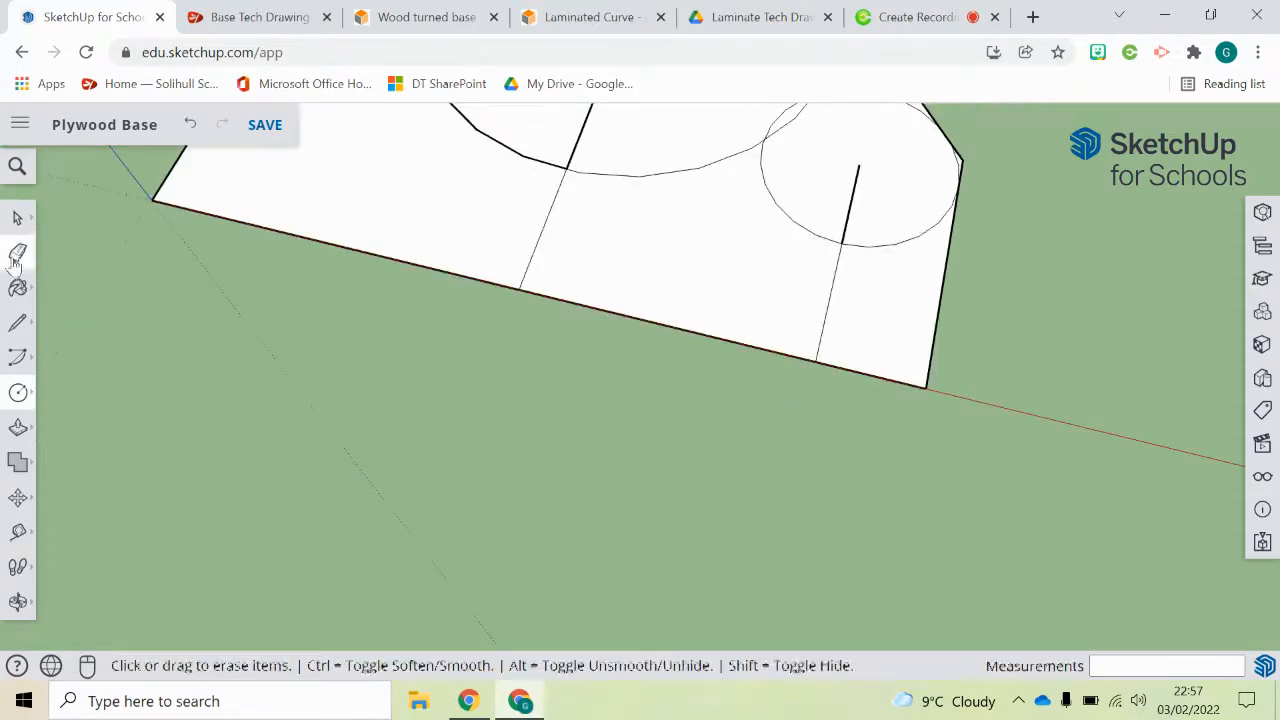
pyautogui.scroll(-3, 506, 543)
pyautogui.scroll(3, 803, 257)
pyautogui.scroll(3, 775, 390)
pyautogui.scroll(1, 775, 390)
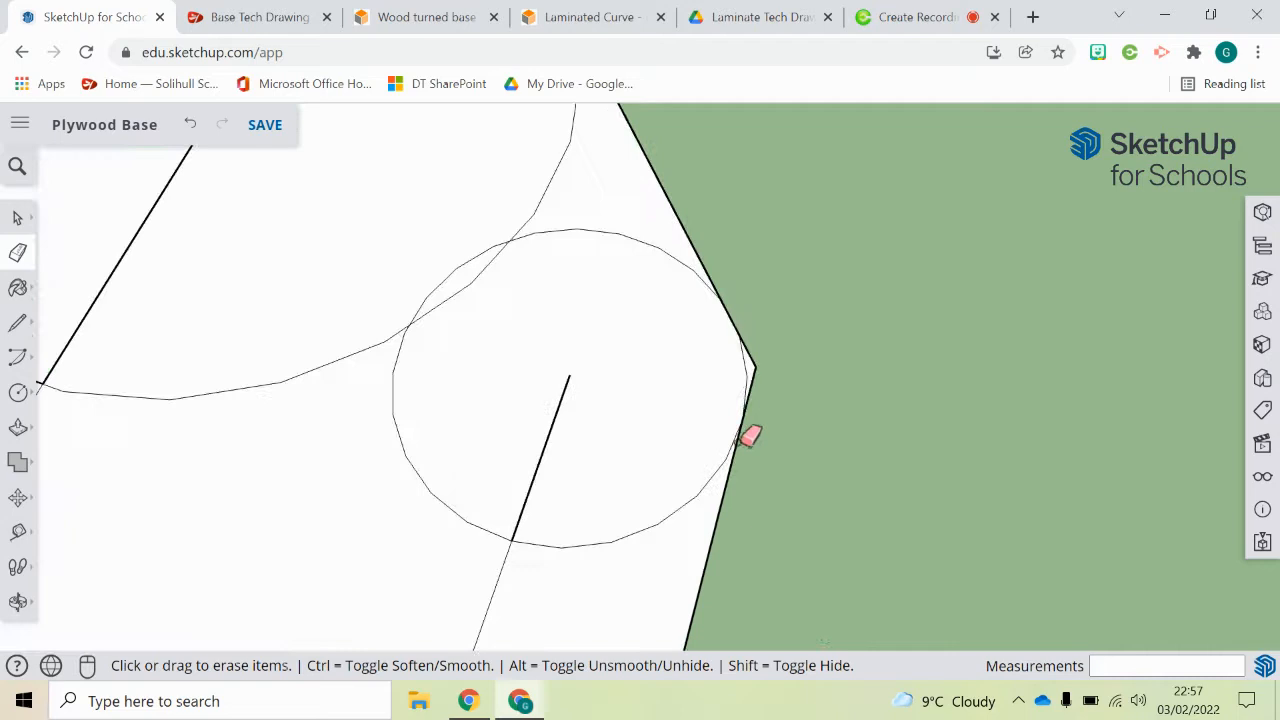
pyautogui.keyDown('ctrl'); pyautogui.click(751, 414); pyautogui.keyUp('ctrl')
# Step: Redraw the 30 mm radius circle centred on the free end of the 70 mm line, reaching the side edge
pyautogui.click(18, 392)
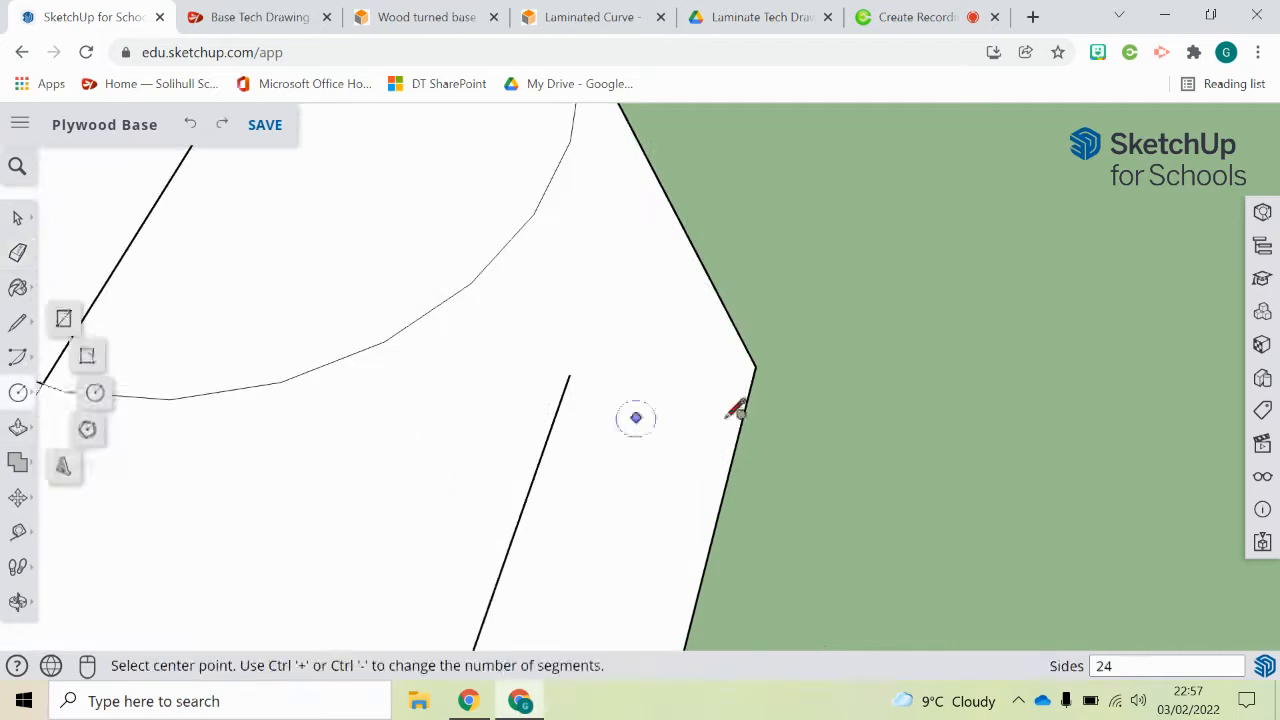
pyautogui.click(569, 375)
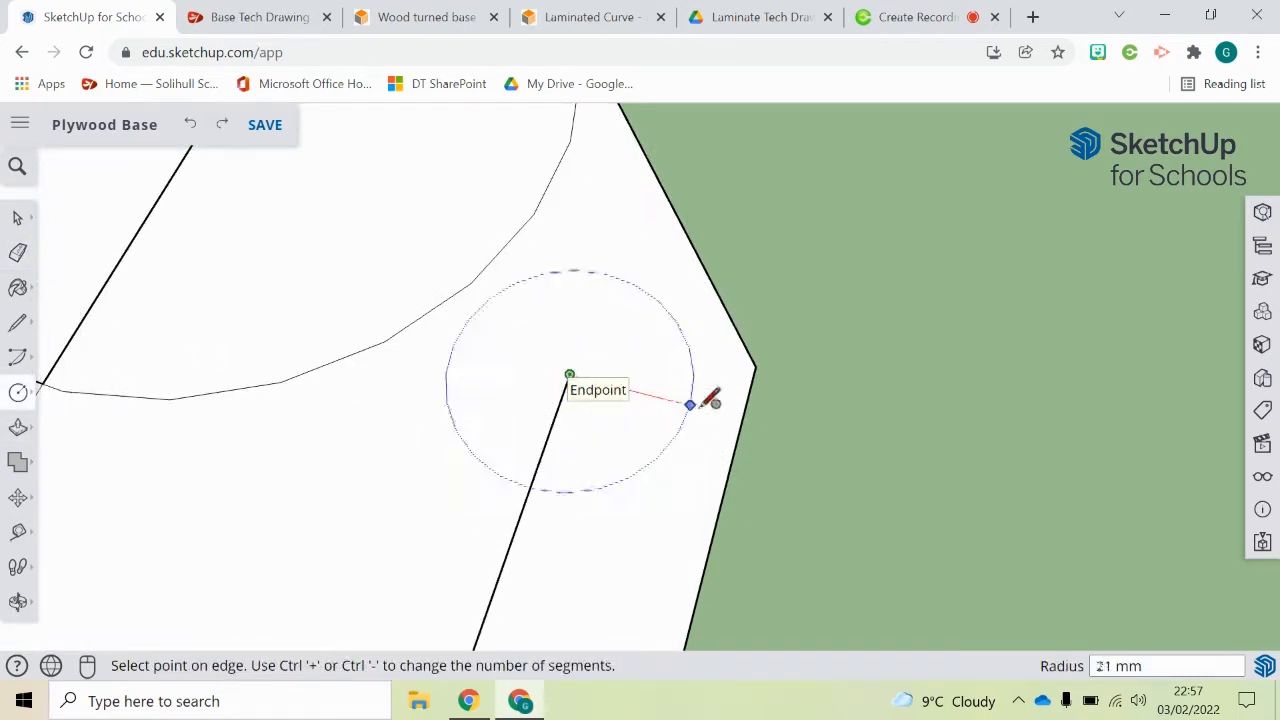
pyautogui.click(742, 417)
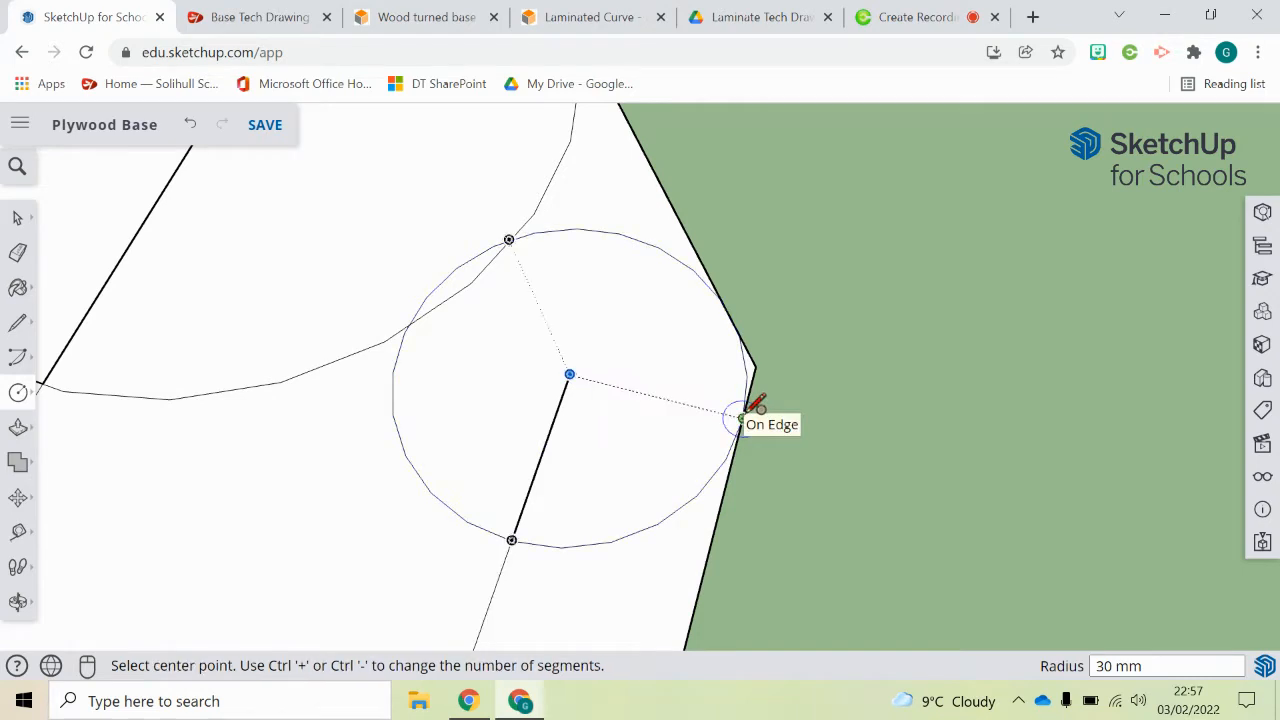
# Step: Erase the outline edge and sharp corner tip outside the redrawn 30 mm radius circle
pyautogui.click(18, 252)
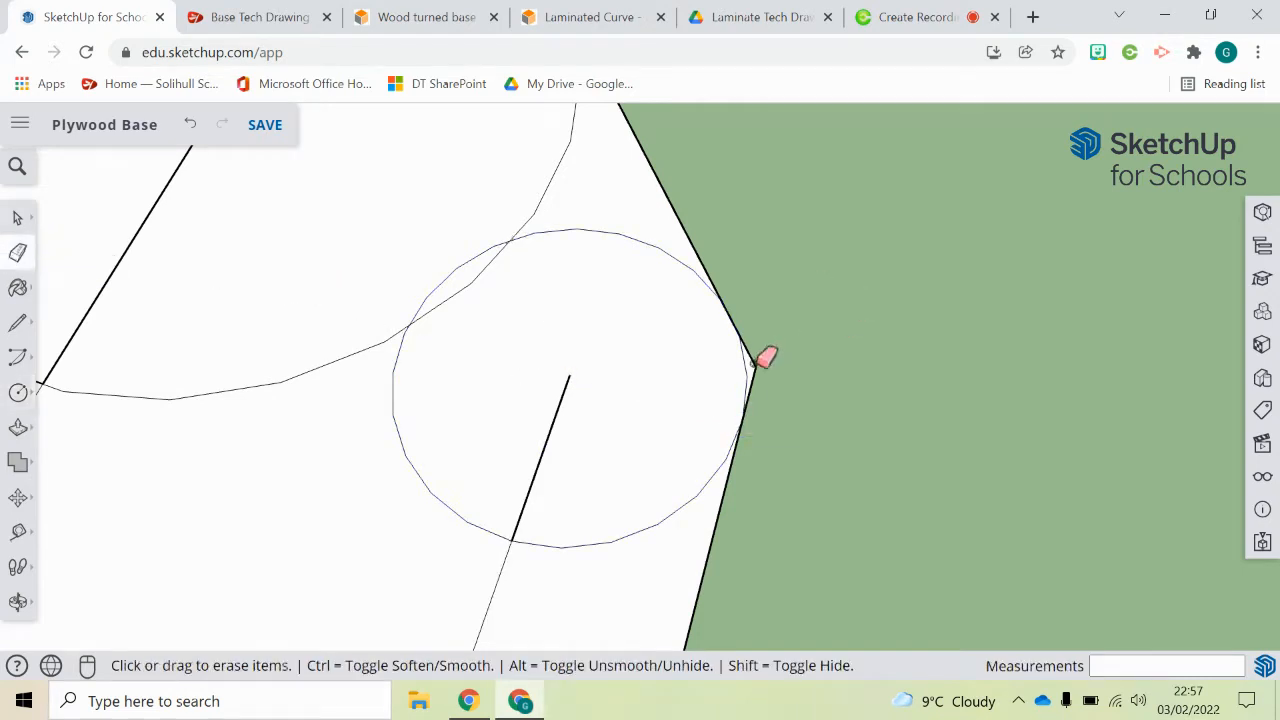
pyautogui.click(753, 362)
pyautogui.hotkey('ctrl', 'z')
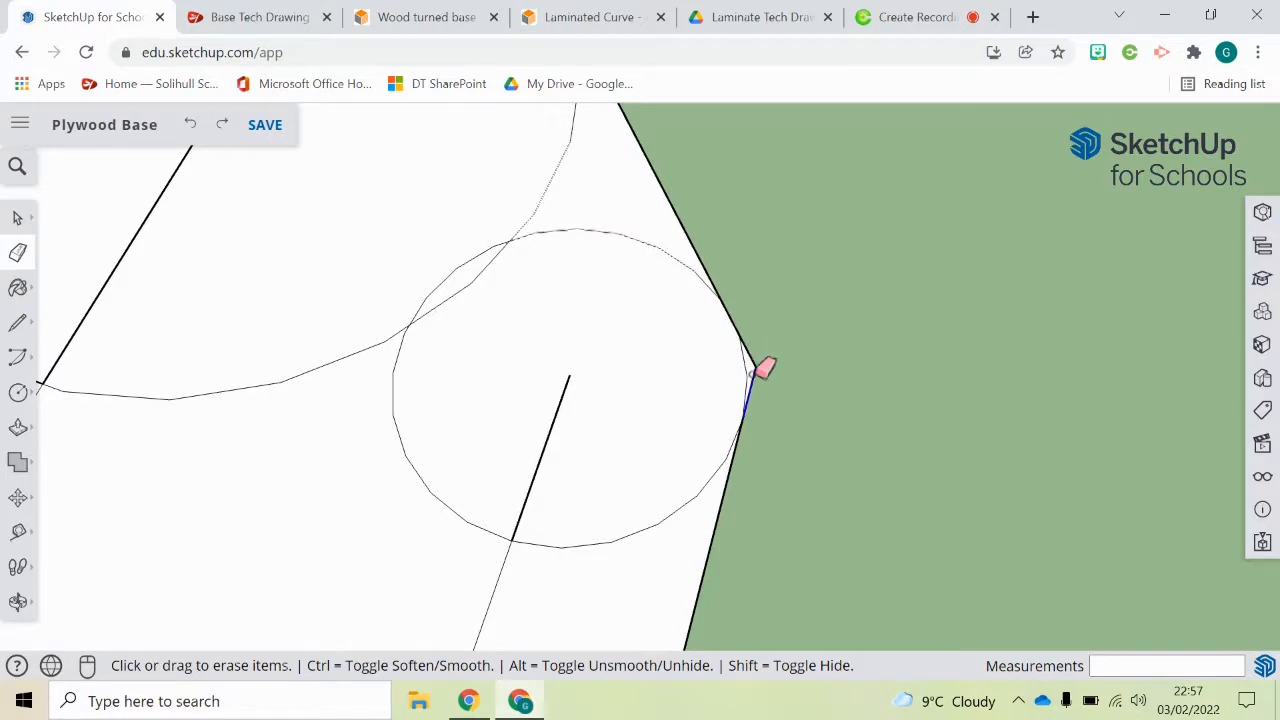
pyautogui.click(755, 360)
# Step: Draw a straight line about 86 mm long from the large circle to the small circle to close the sloping edge
pyautogui.scroll(-5, 758, 358)
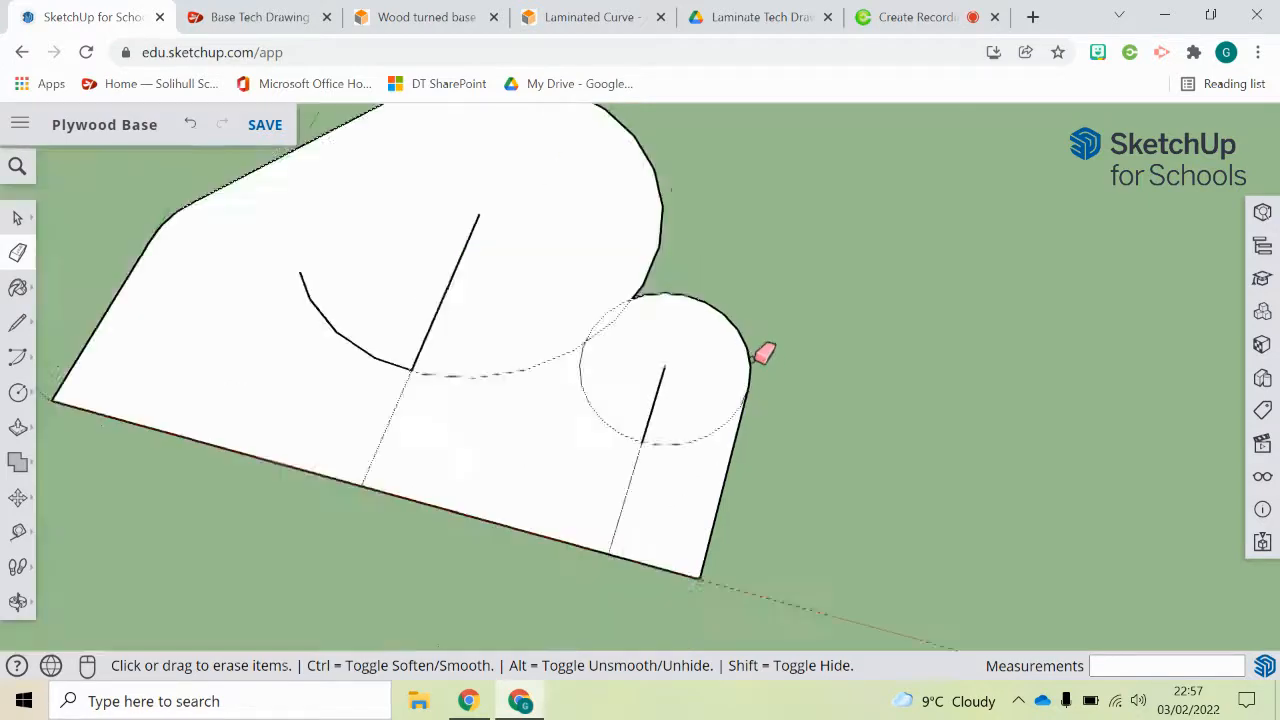
pyautogui.click(17, 322)
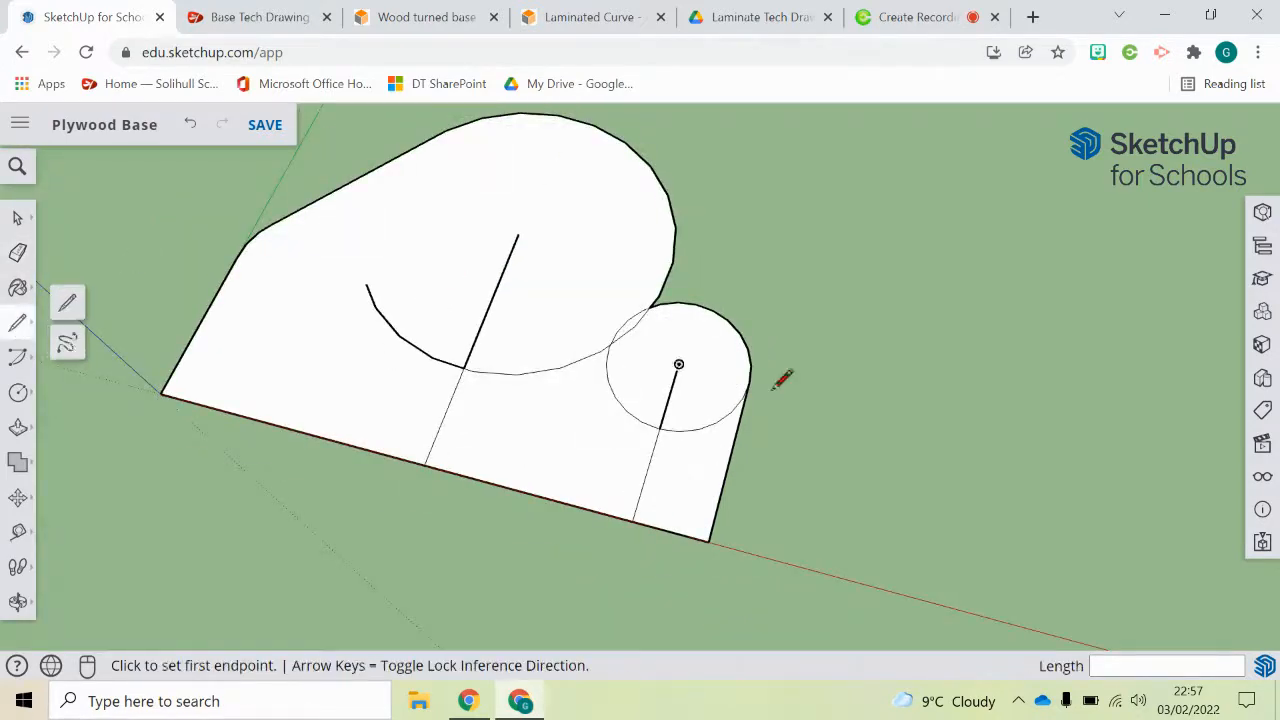
pyautogui.click(668, 194)
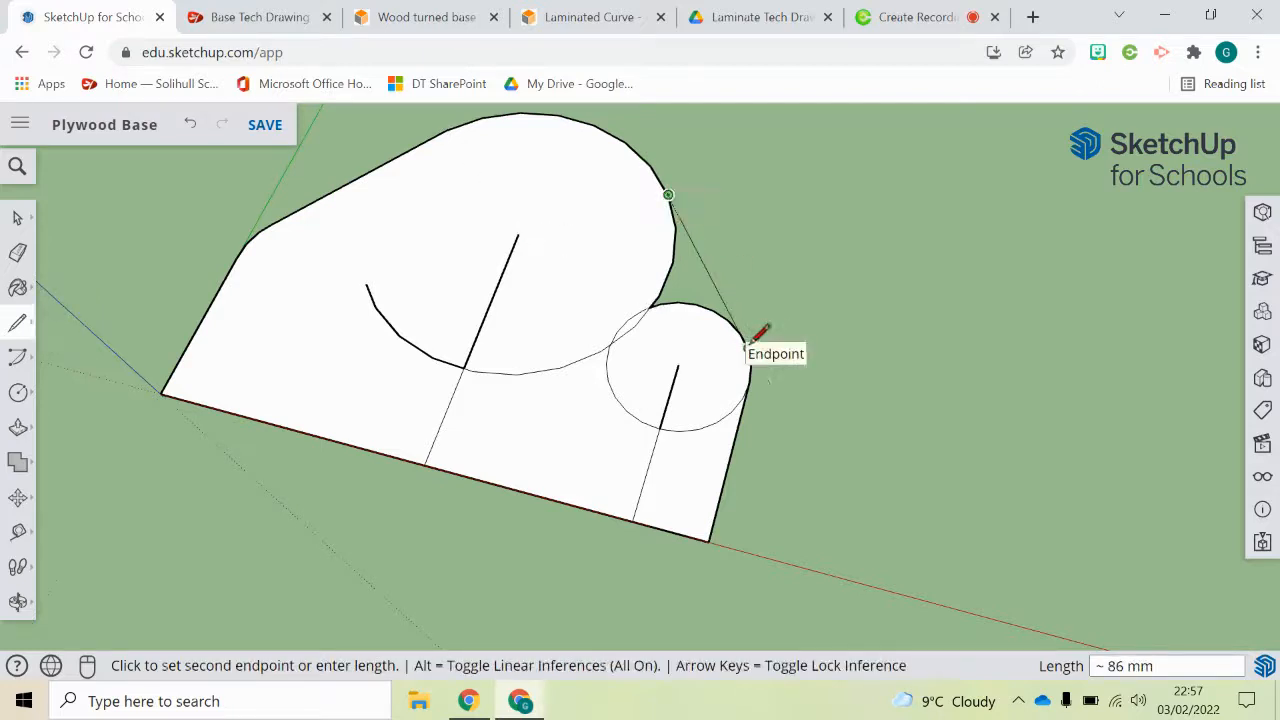
pyautogui.click(749, 341)
# Step: Erase the leftover circle arcs and construction lines inside the base outline
pyautogui.click(19, 255)
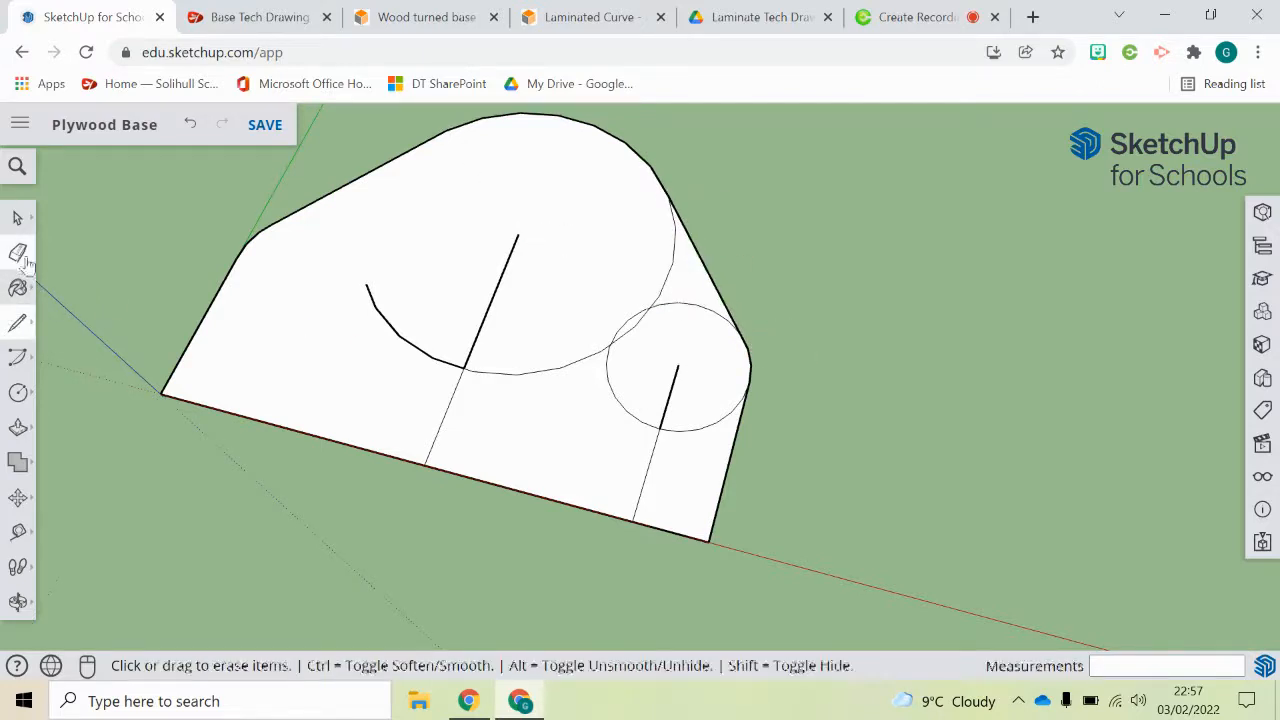
pyautogui.moveTo(624, 318); pyautogui.dragTo(606, 323)
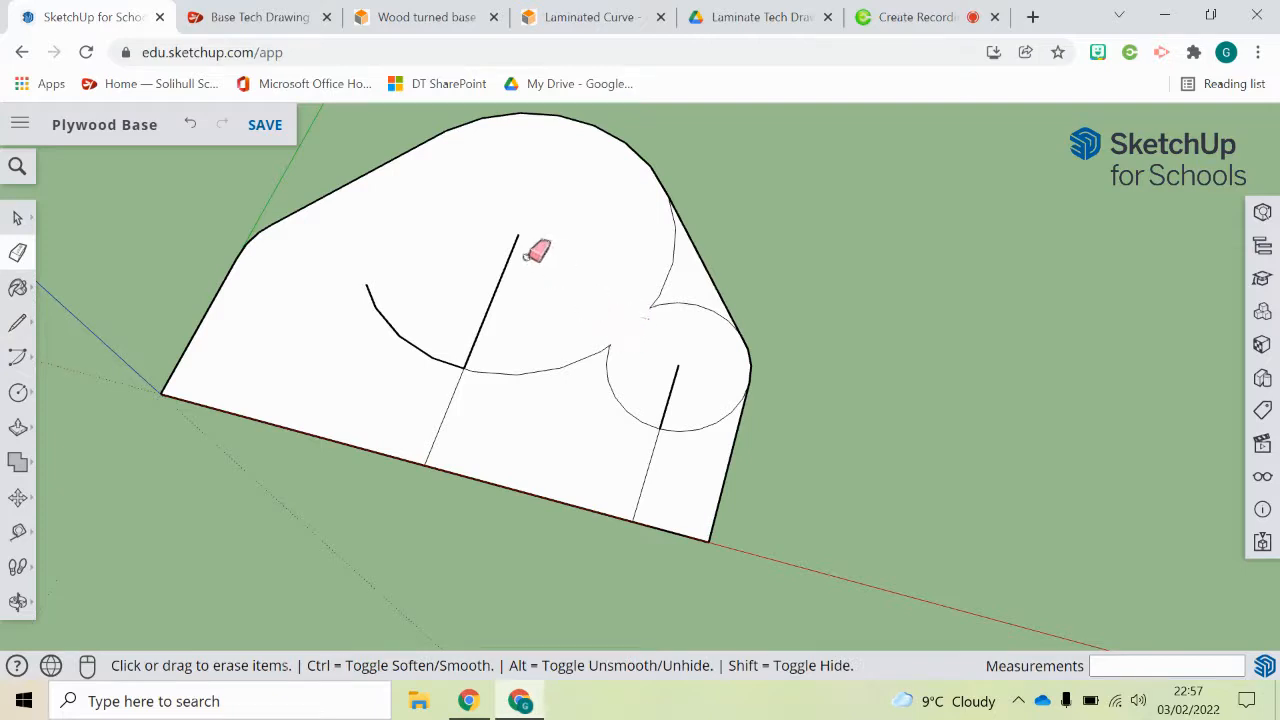
pyautogui.moveTo(551, 259)
pyautogui.mouseDown()
pyautogui.moveTo(512, 292)
pyautogui.moveTo(512, 340)
pyautogui.moveTo(488, 340)
pyautogui.moveTo(486, 372)
pyautogui.moveTo(622, 347)
pyautogui.moveTo(662, 285)
pyautogui.moveTo(676, 390)
pyautogui.moveTo(668, 436)
pyautogui.moveTo(645, 457)
pyautogui.moveTo(682, 437)
pyautogui.mouseUp()
# Step: Choose the 2 Point Arc and mark a point on the long straight edge with a 30 mm line from the origin corner
pyautogui.moveTo(640, 330)
pyautogui.mouseDown(button='middle')
pyautogui.moveTo(677, 260)
pyautogui.moveTo(497, 220)
pyautogui.moveTo(413, 230)
pyautogui.mouseUp(button='middle')
pyautogui.scroll(4, 295, 239)
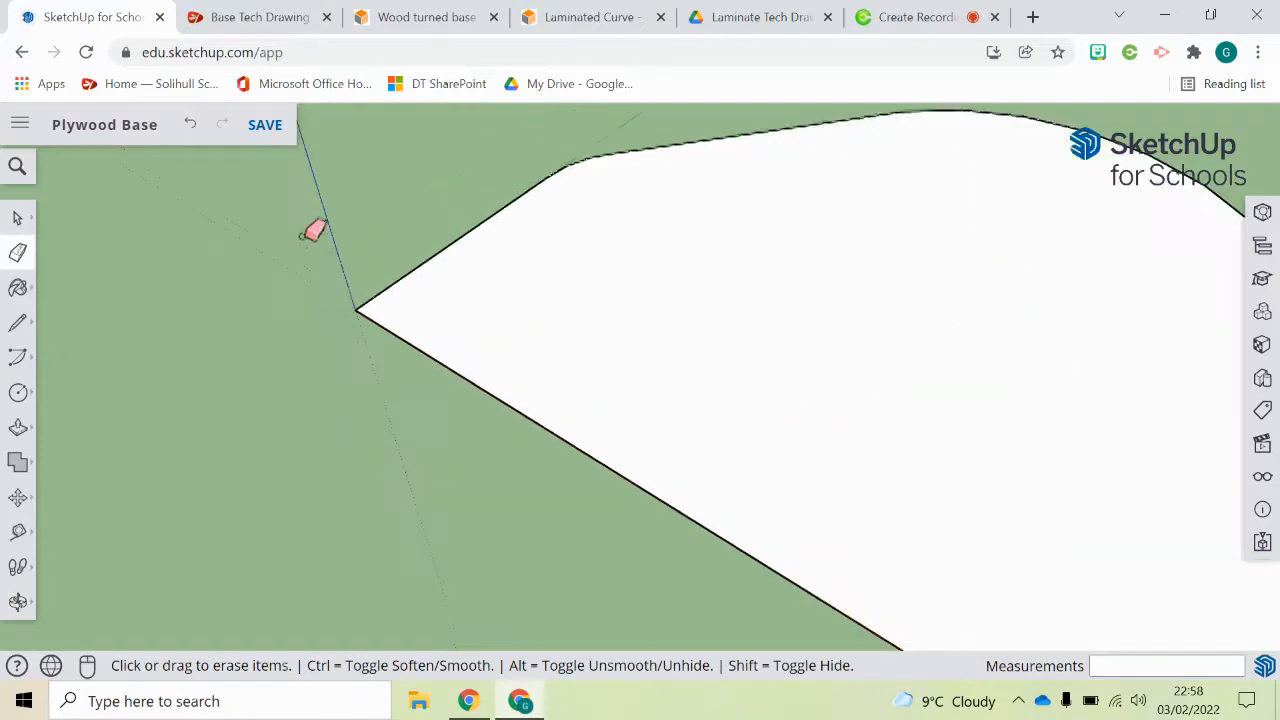
pyautogui.scroll(-1, 390, 345)
pyautogui.scroll(-2, 390, 345)
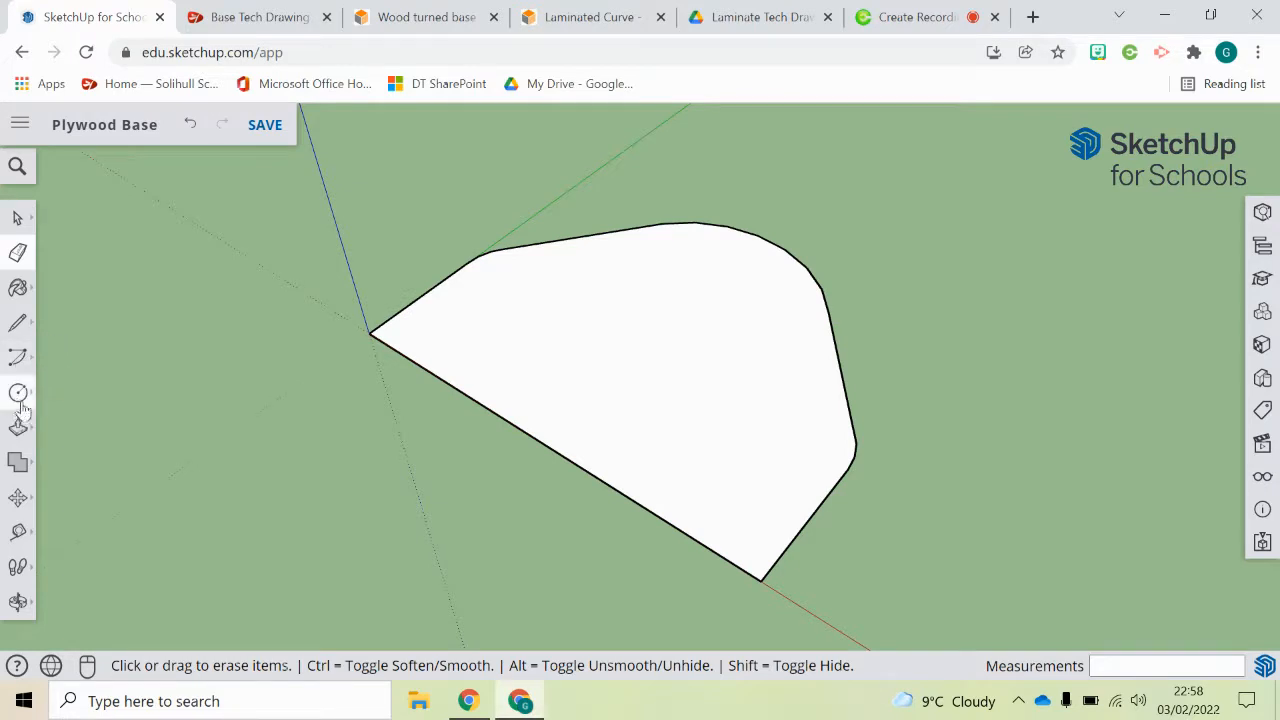
pyautogui.click(18, 357)
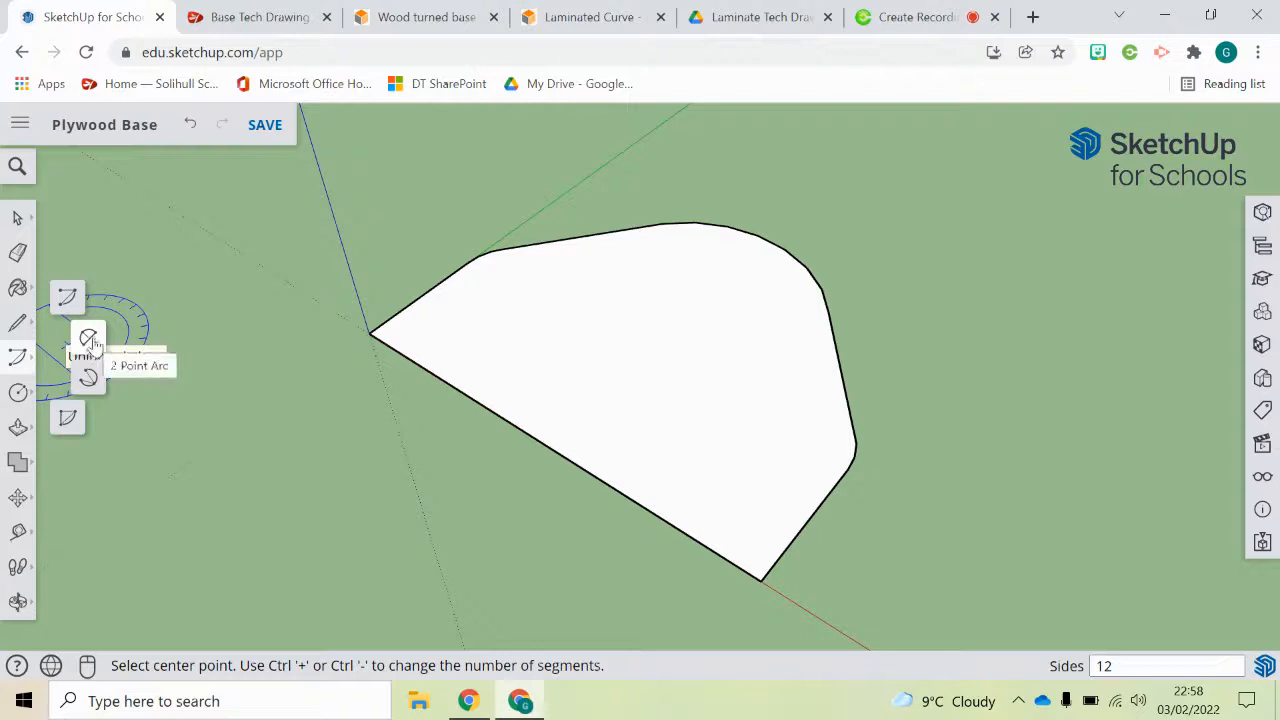
pyautogui.click(89, 340)
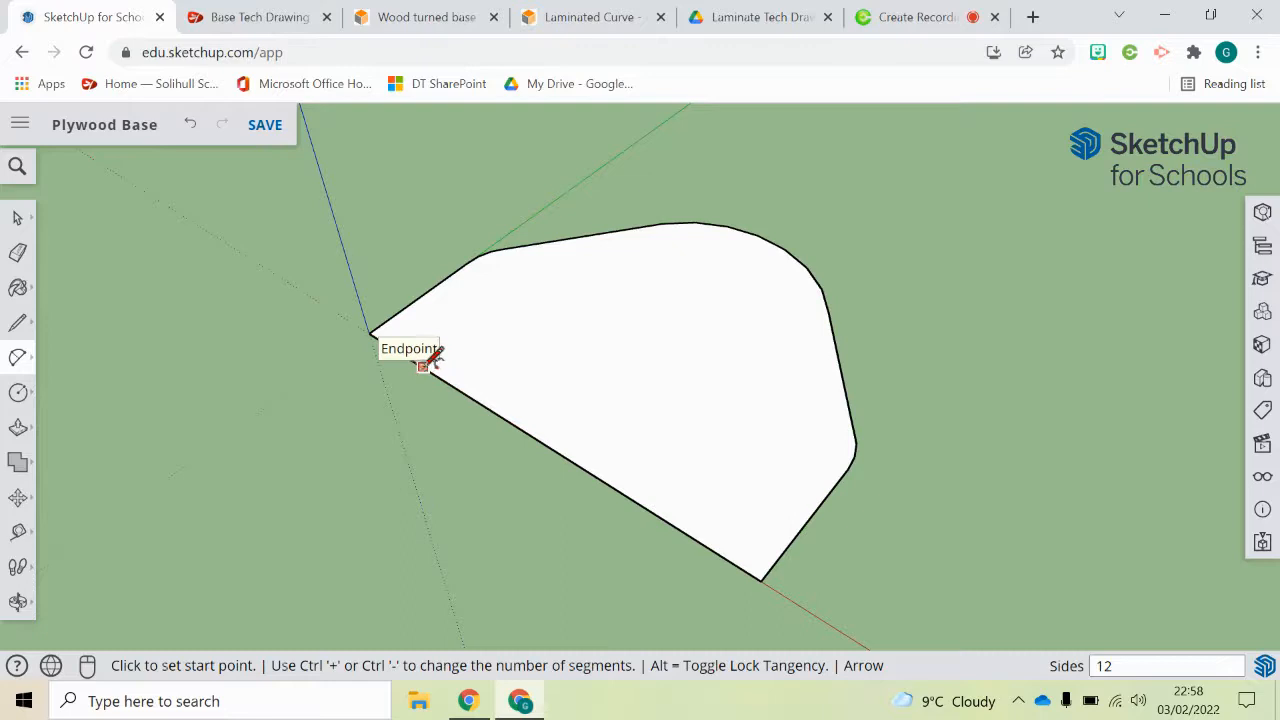
pyautogui.moveTo(371, 323); pyautogui.dragTo(354, 366, button='middle')
pyautogui.scroll(5, 405, 365)
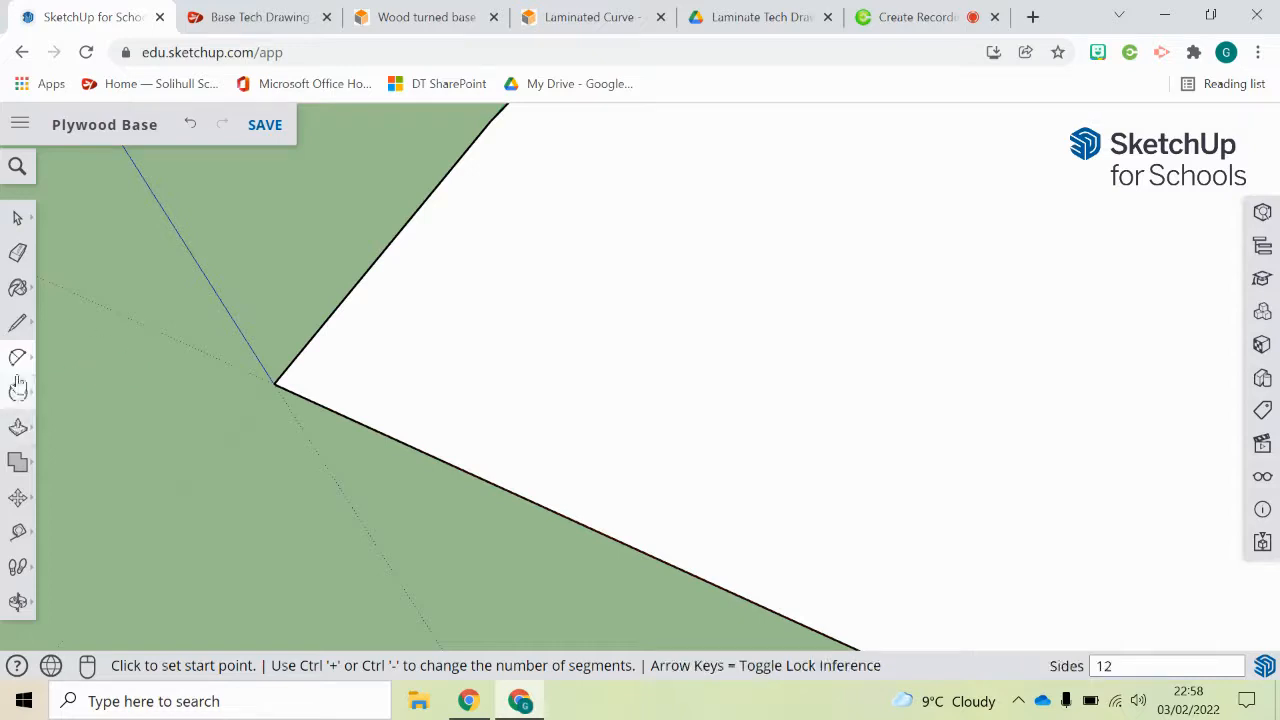
pyautogui.click(17, 322)
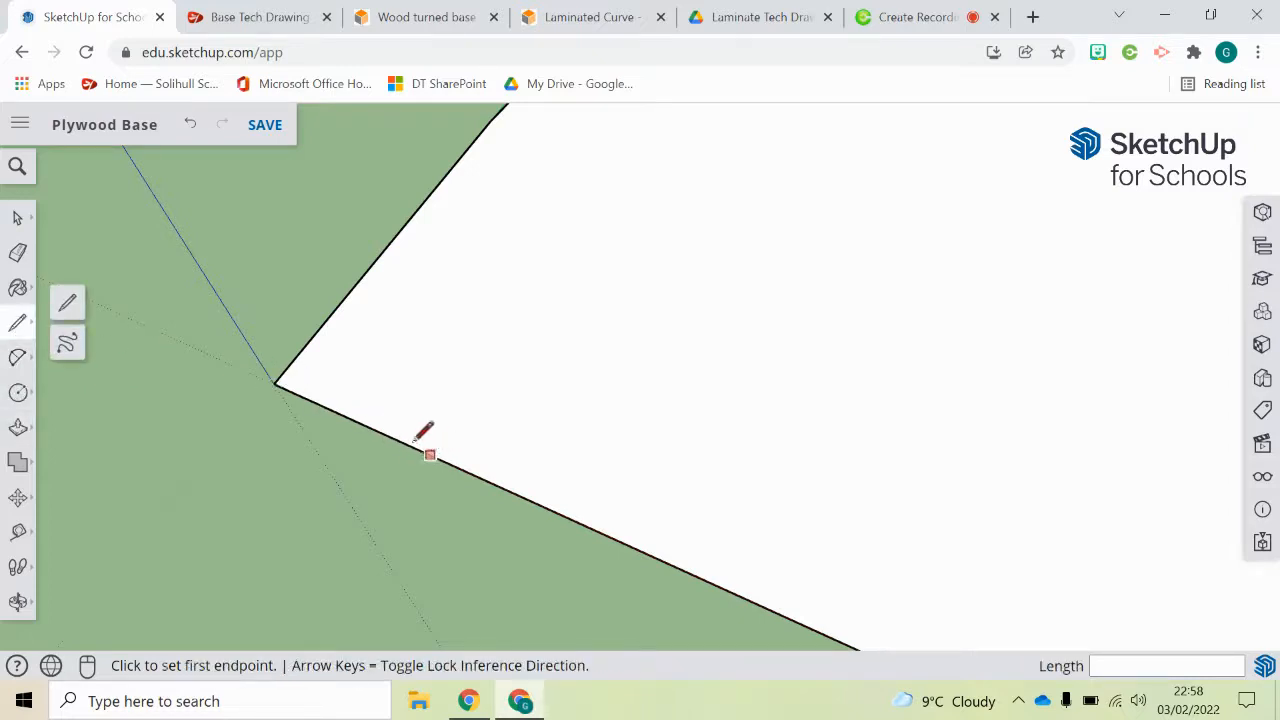
pyautogui.click(274, 383)
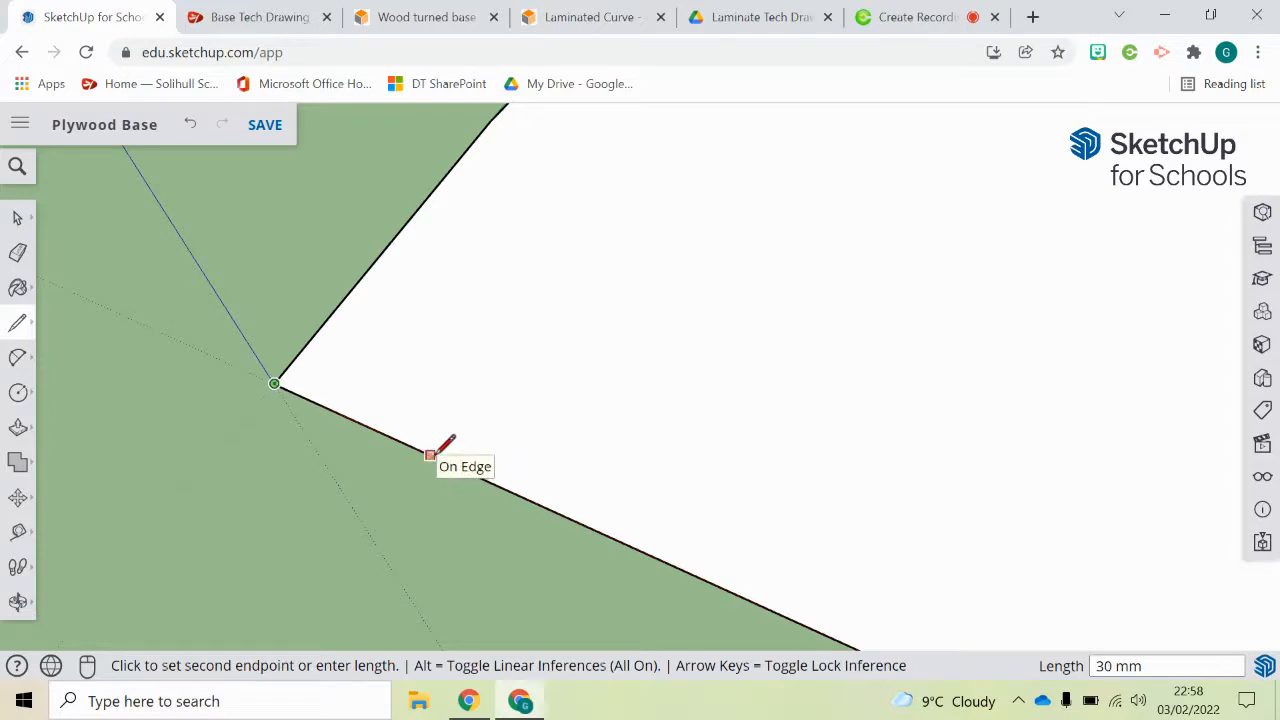
pyautogui.click(441, 463)
# Step: Round the origin corner with a tangent 2 Point Arc about 45 mm across from the 30 mm mark, and erase the tip outside it
pyautogui.click(17, 357)
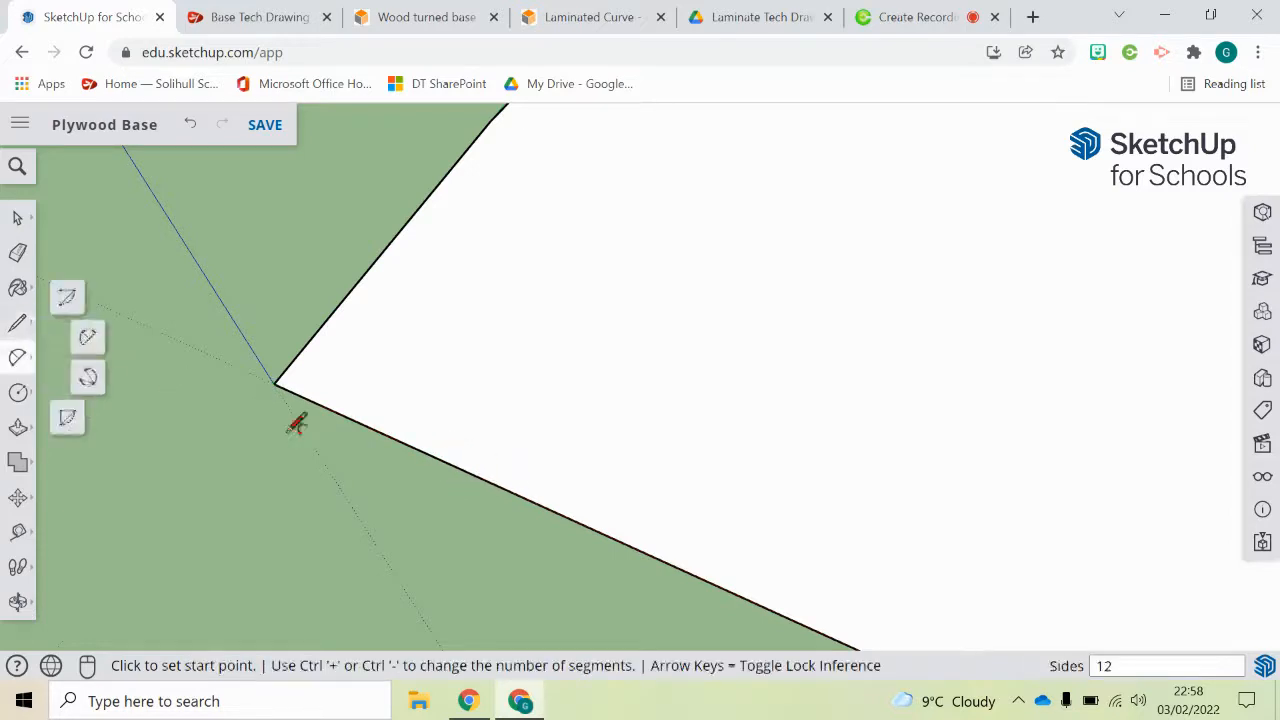
pyautogui.click(431, 454)
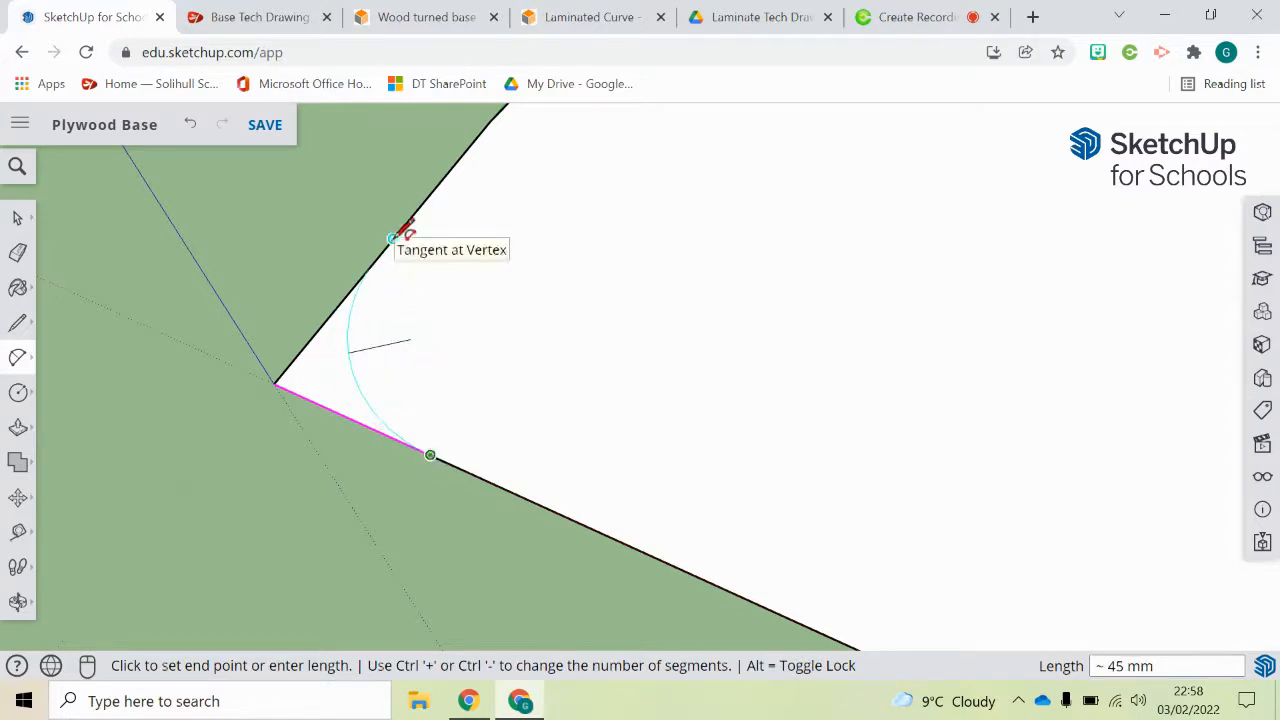
pyautogui.click(393, 238)
pyautogui.moveTo(329, 277); pyautogui.dragTo(354, 283, button='middle')
pyautogui.scroll(2, 334, 263)
pyautogui.scroll(-4, 329, 280)
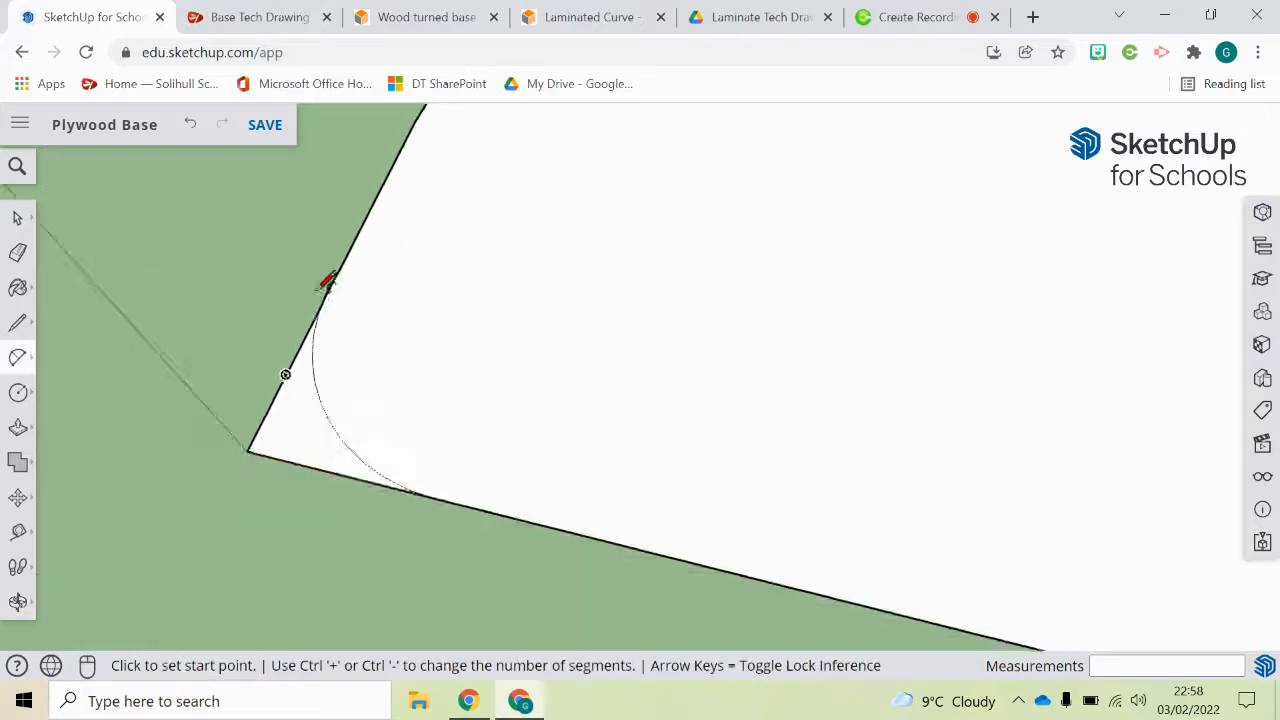
pyautogui.click(17, 252)
pyautogui.moveTo(296, 340)
pyautogui.mouseDown()
pyautogui.moveTo(290, 382)
pyautogui.moveTo(314, 392)
pyautogui.mouseUp()
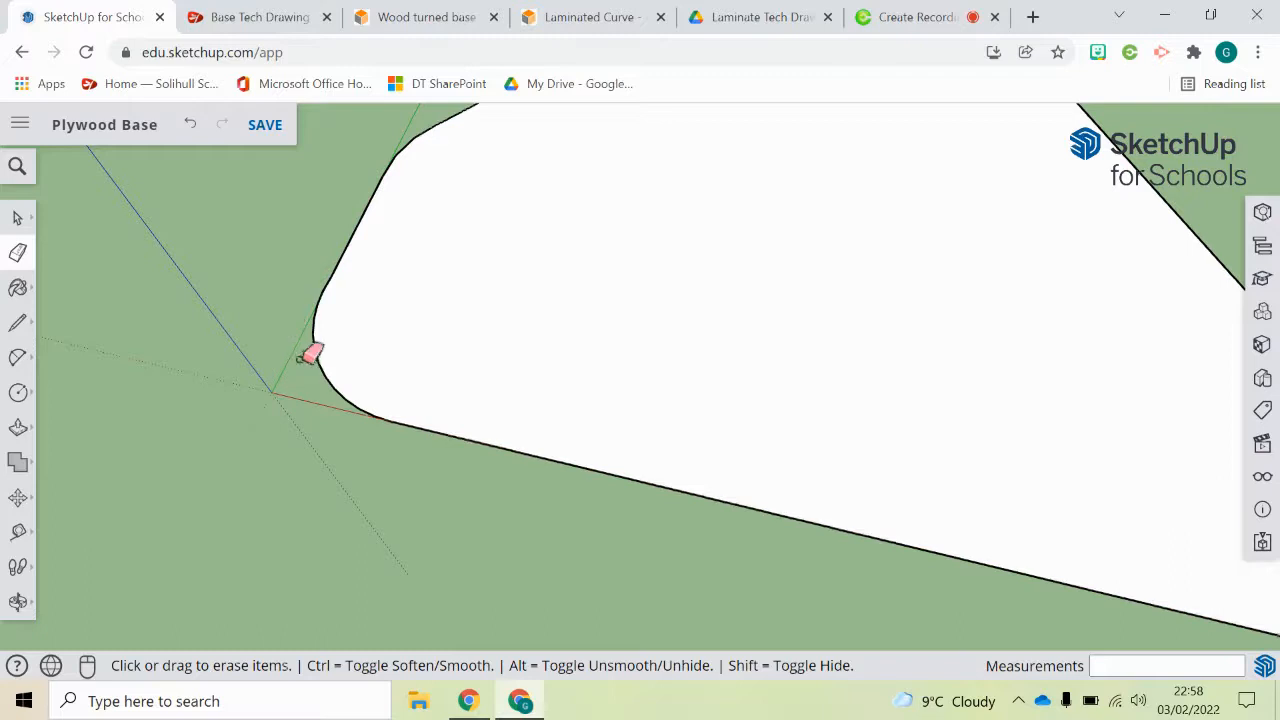
# Step: Draw a 30 mm line along the long edge from its other sharp corner, and from there a perpendicular line about 30 mm into the base
pyautogui.scroll(-3, 311, 354)
pyautogui.moveTo(431, 417)
pyautogui.mouseDown(button='middle')
pyautogui.moveTo(506, 407)
pyautogui.moveTo(623, 434)
pyautogui.mouseUp(button='middle')
pyautogui.scroll(3, 251, 363)
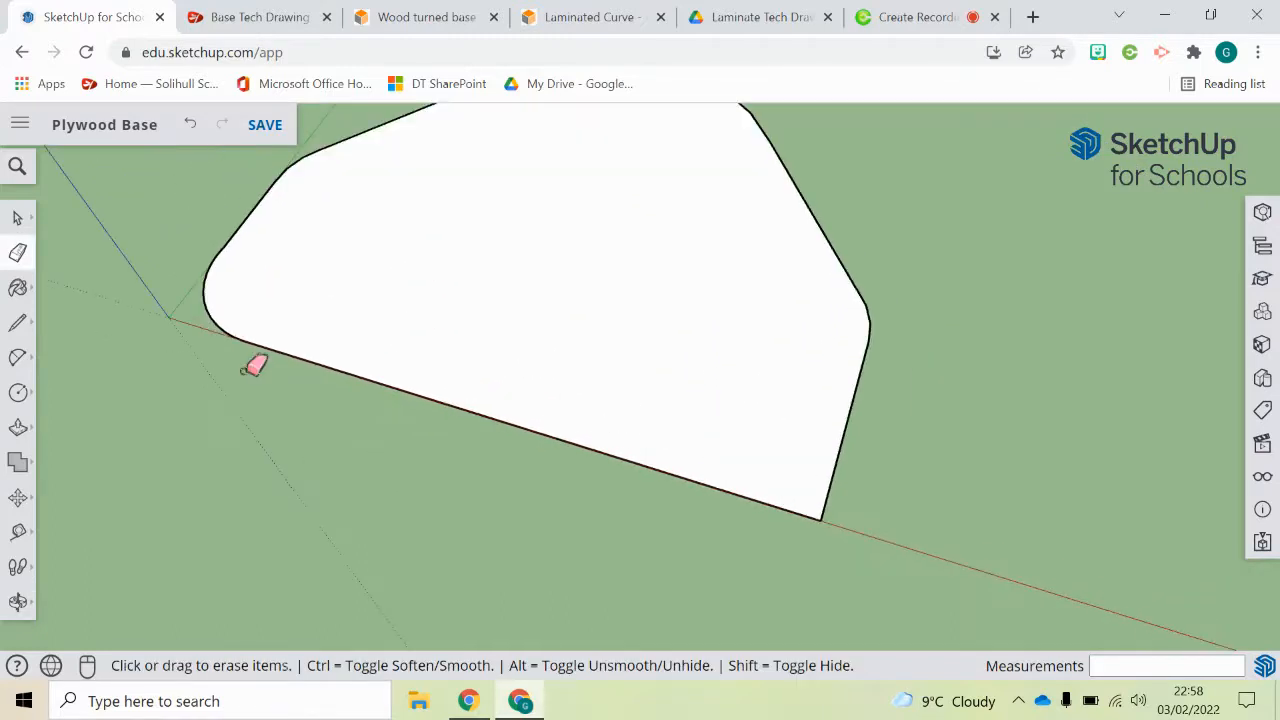
pyautogui.click(18, 392)
pyautogui.press('l')
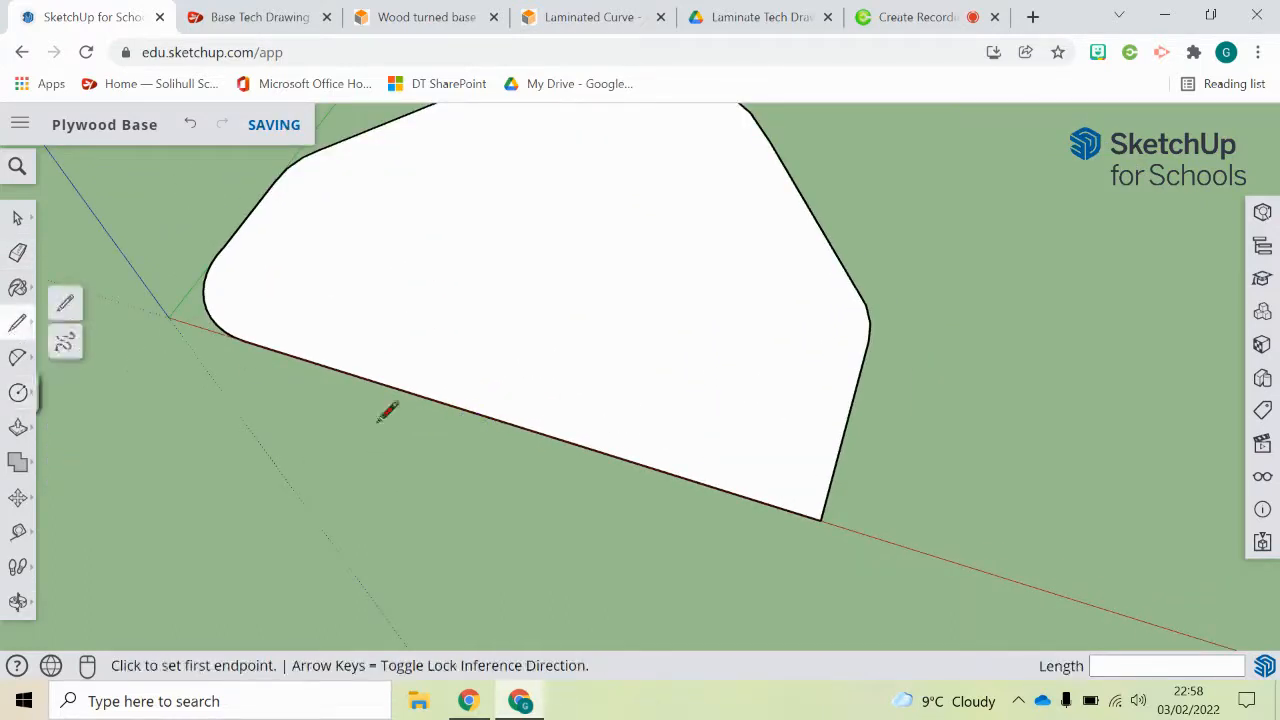
pyautogui.click(820, 519)
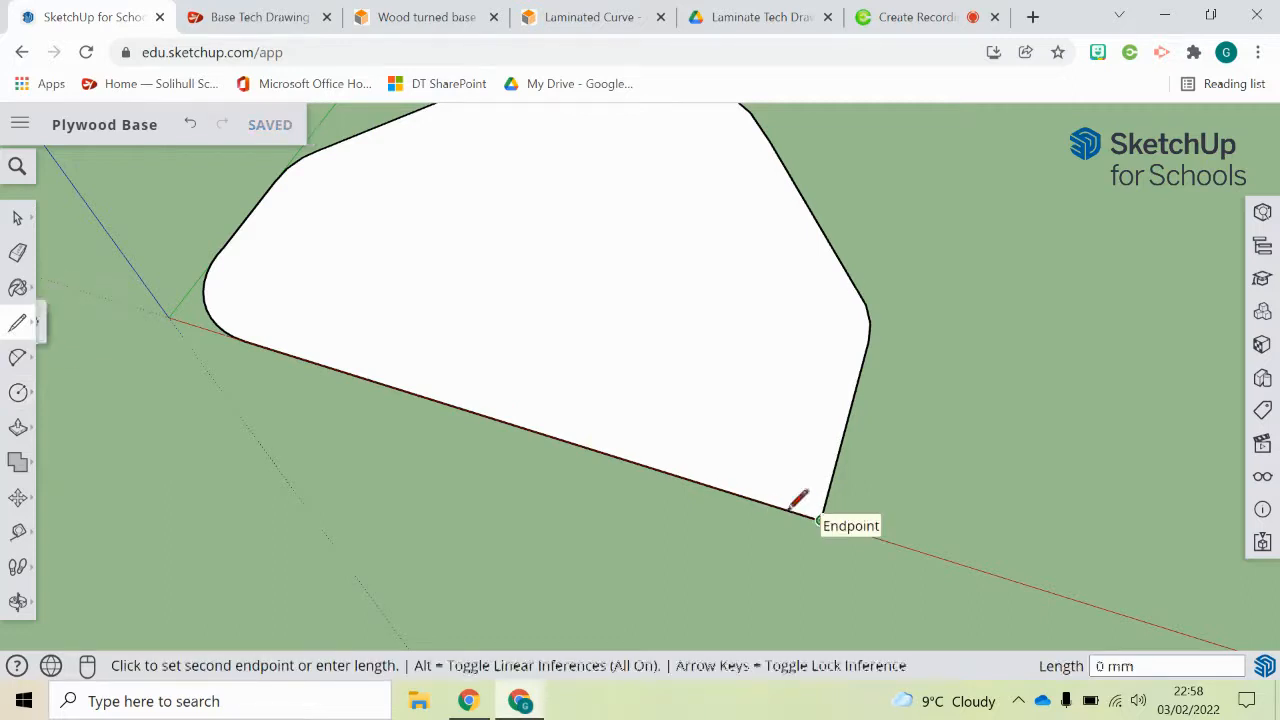
pyautogui.click(725, 489)
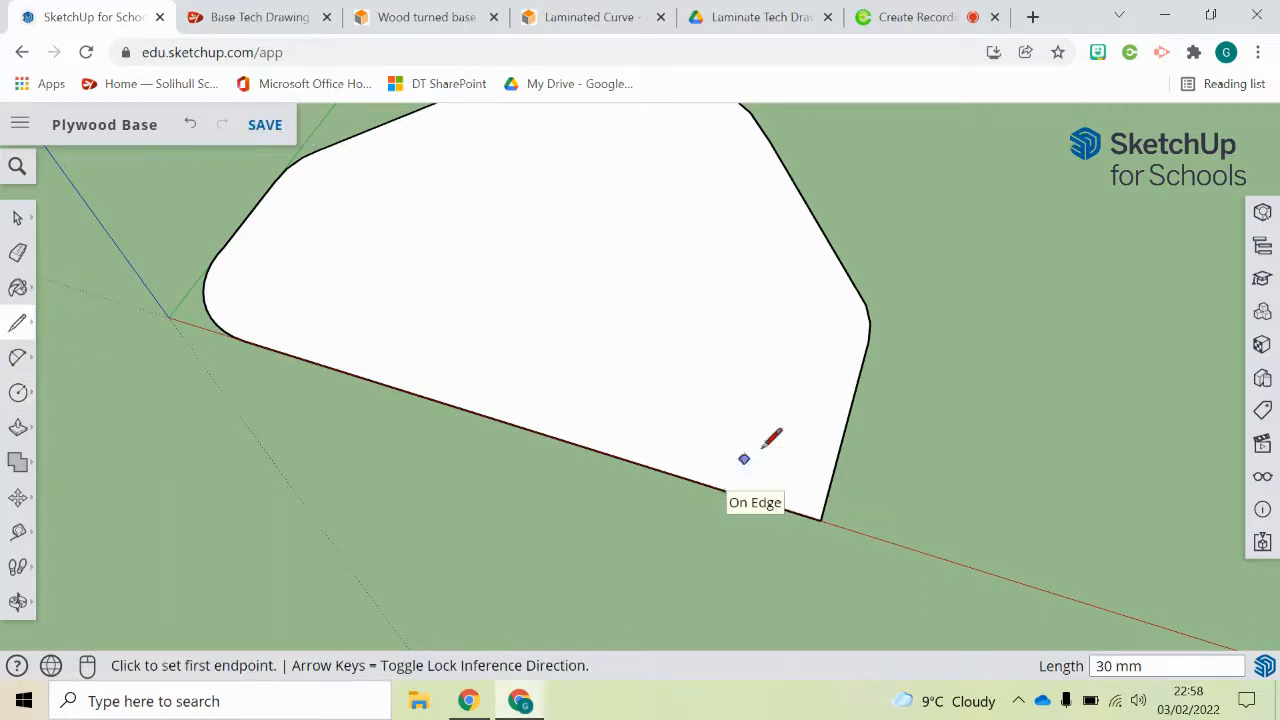
pyautogui.click(725, 489)
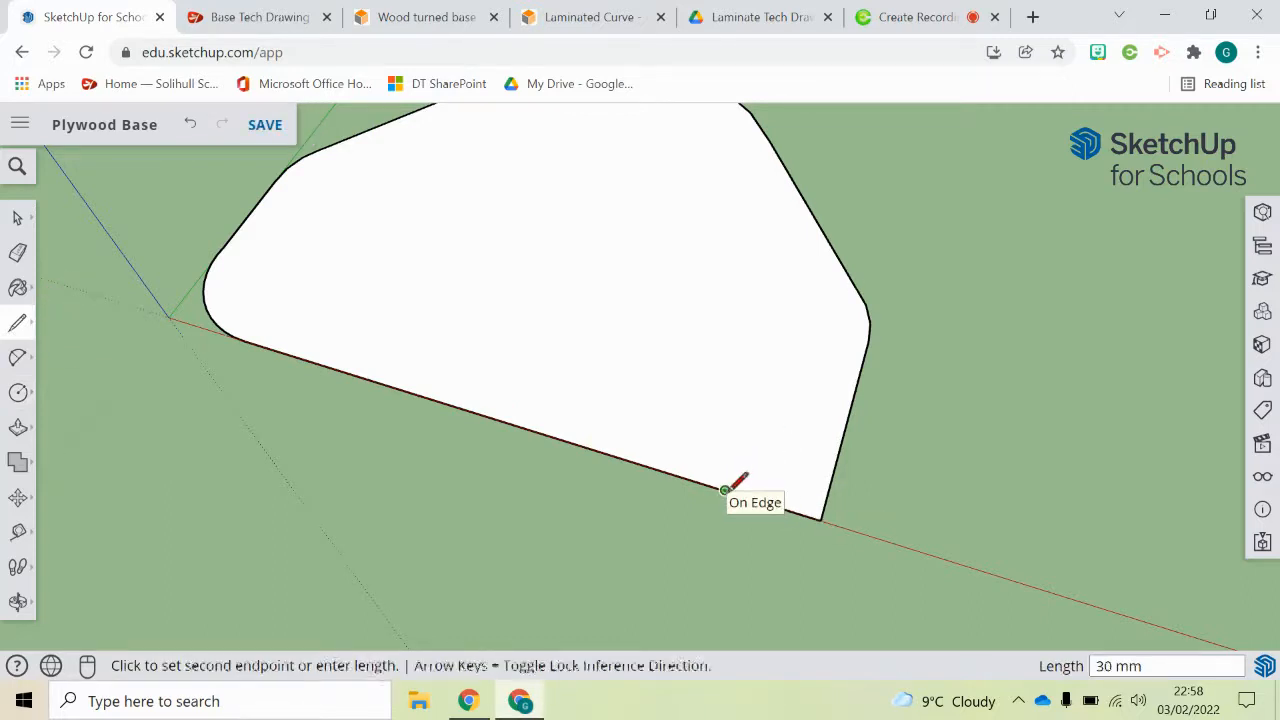
pyautogui.click(750, 411)
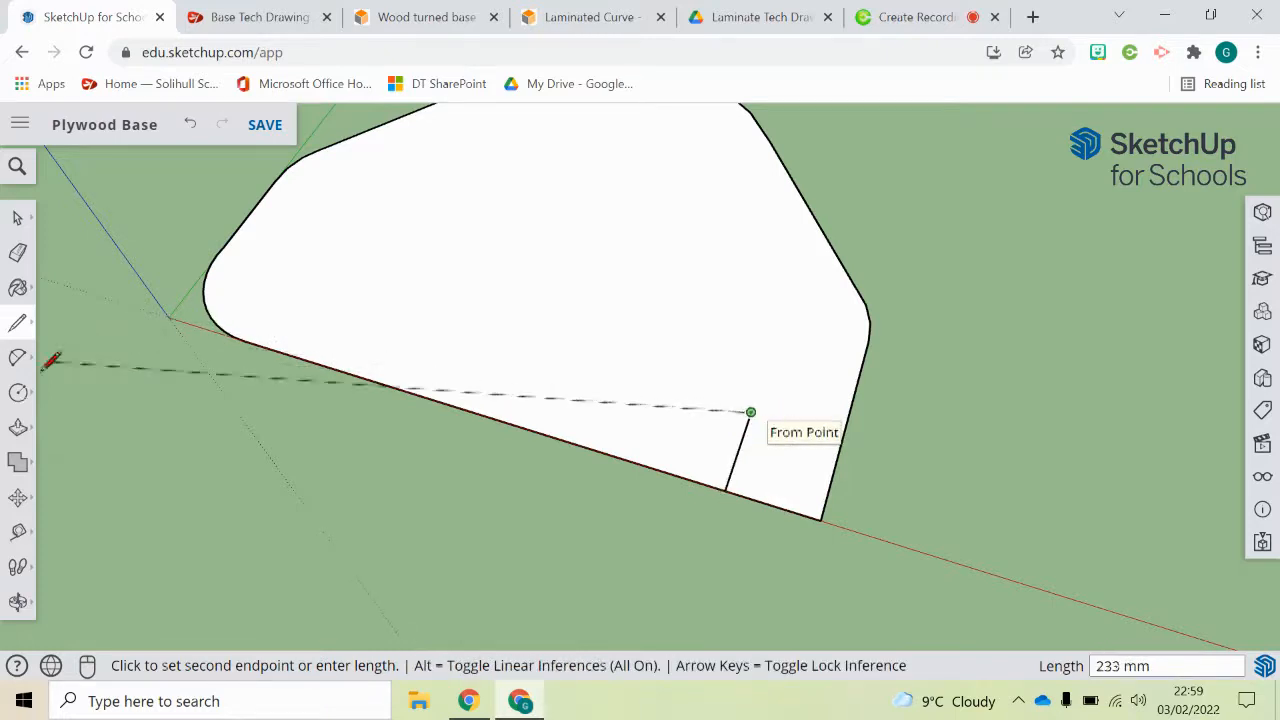
# Step: Draw a circle of about 30 mm radius centred on the perpendicular line's free end, reaching the long straight edge
pyautogui.click(18, 392)
pyautogui.click(750, 411)
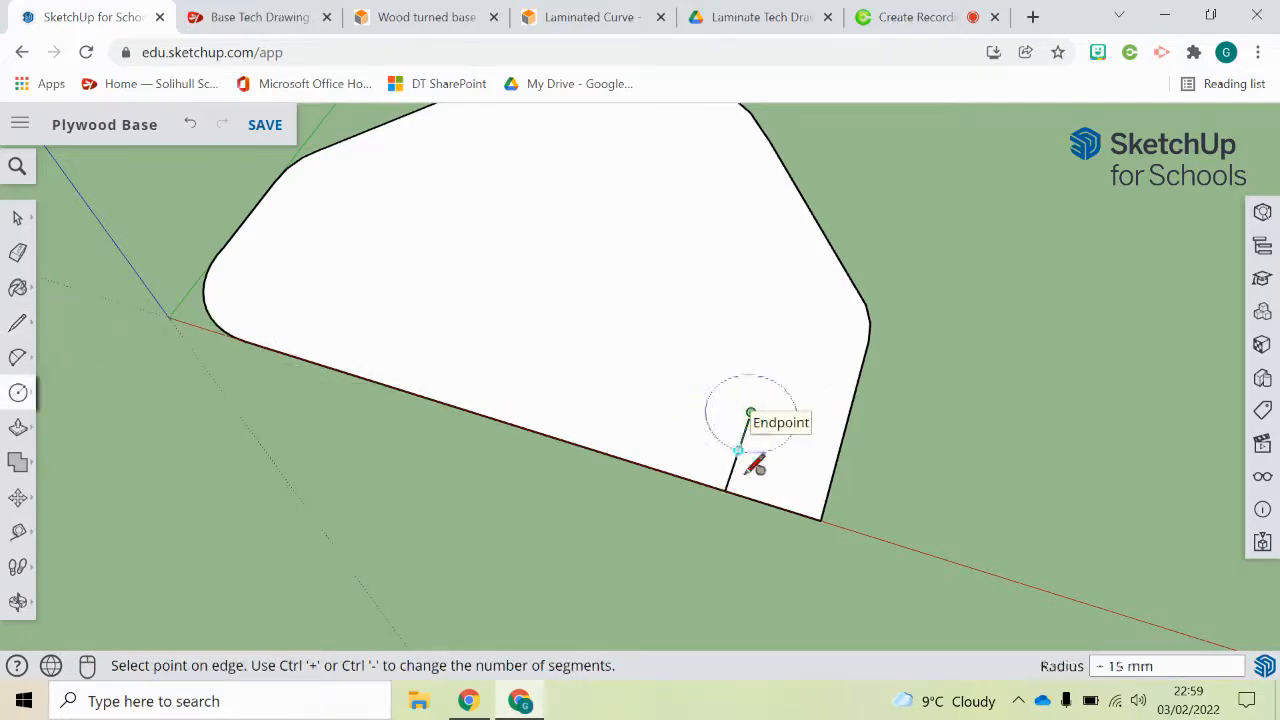
pyautogui.click(725, 489)
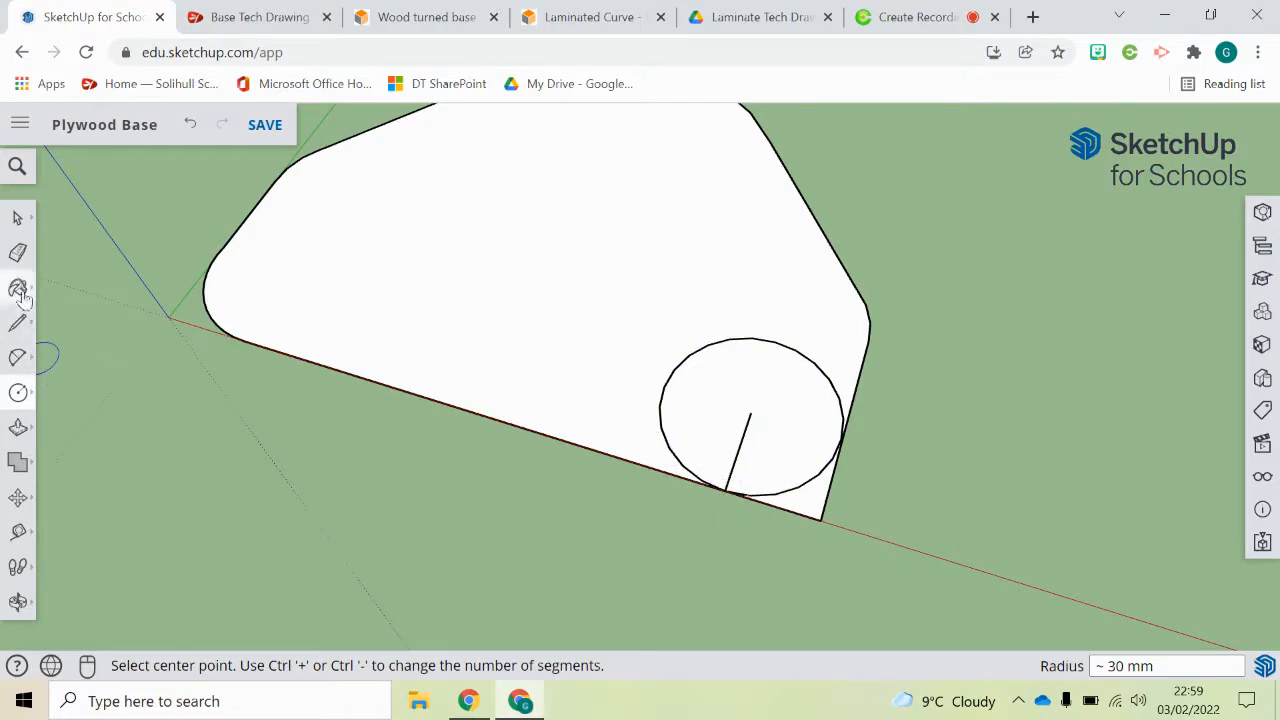
# Step: Erase the sharp corner's edges outside the circle, and redraw the side edge as a line about 40 mm long up to the small corner arc
pyautogui.click(18, 252)
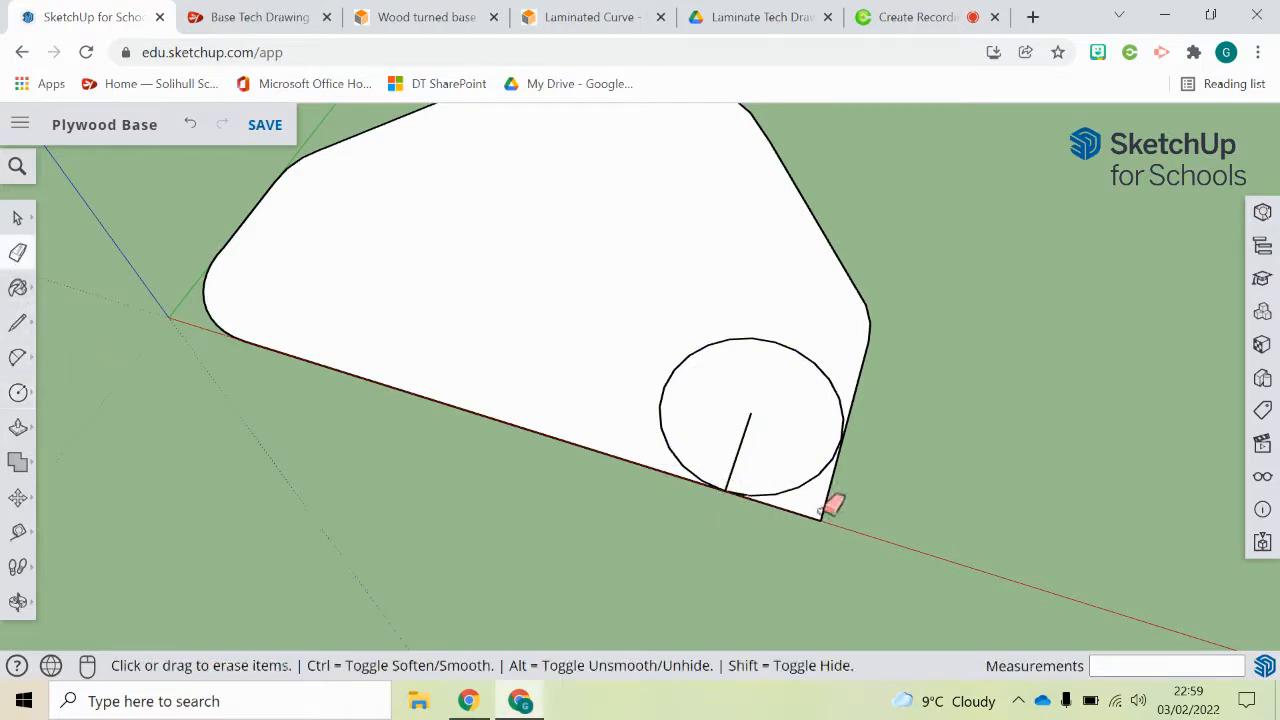
pyautogui.click(822, 513)
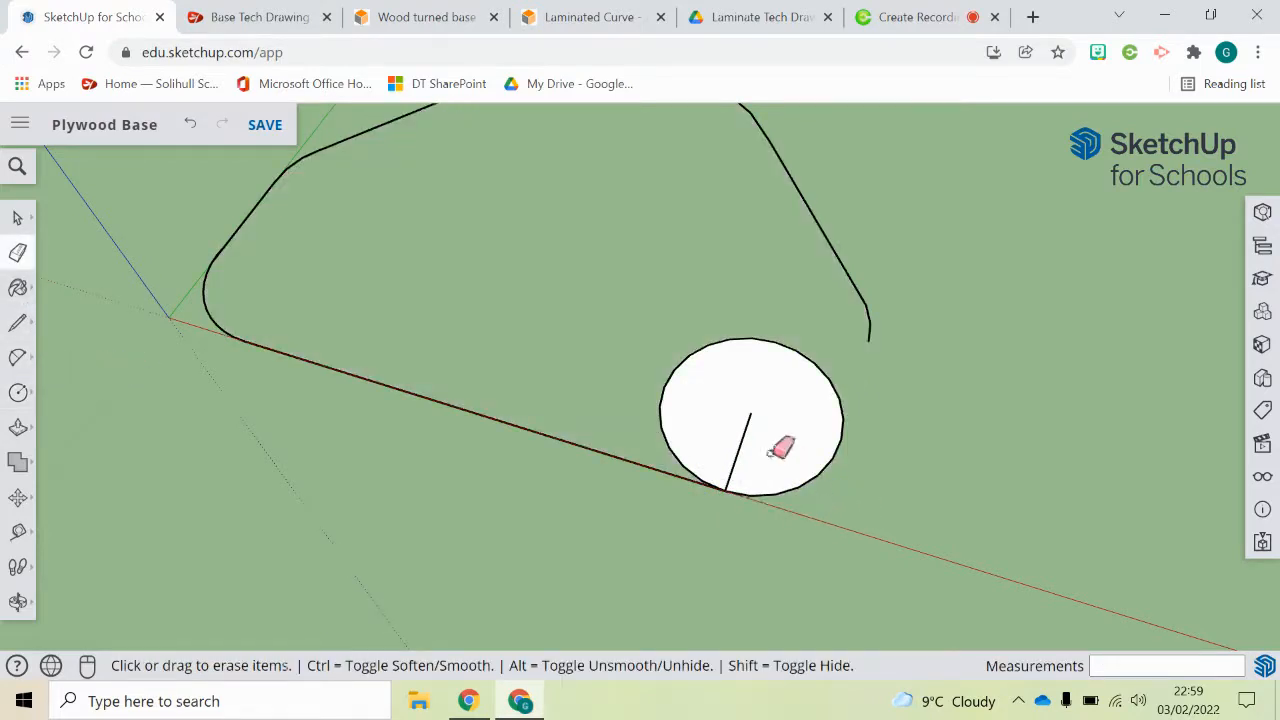
pyautogui.click(18, 322)
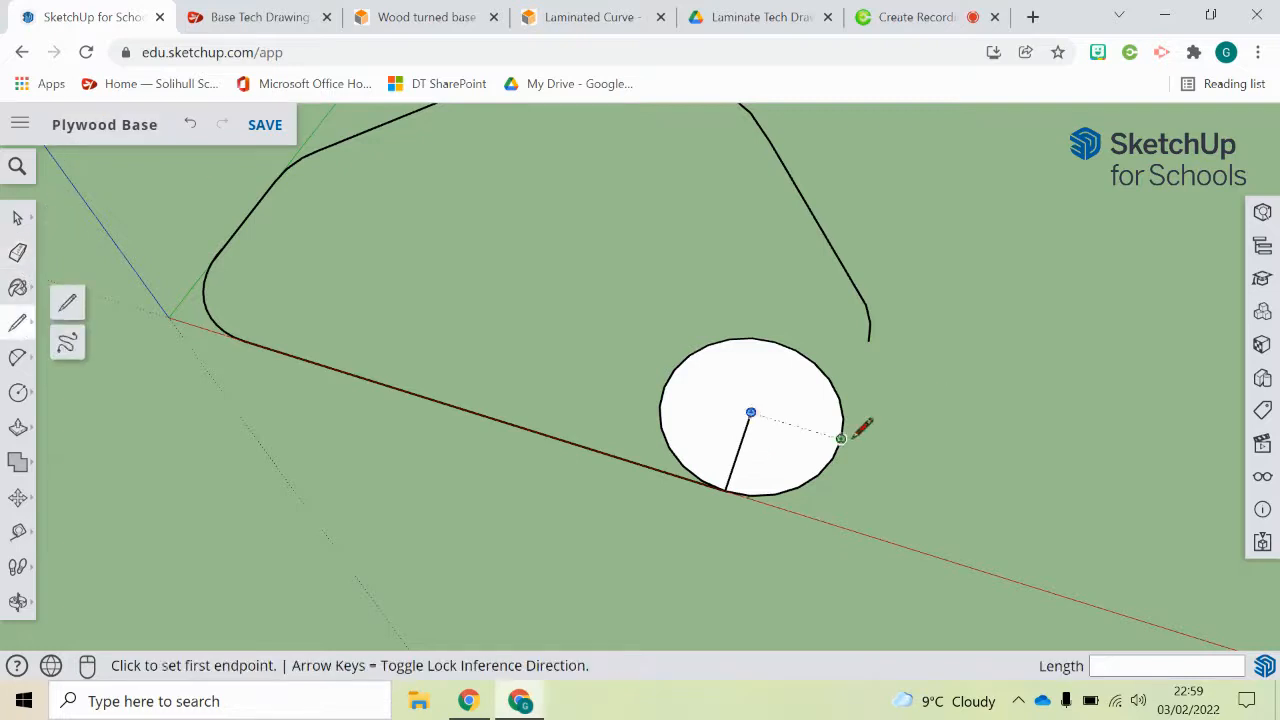
pyautogui.click(841, 437)
pyautogui.click(869, 340)
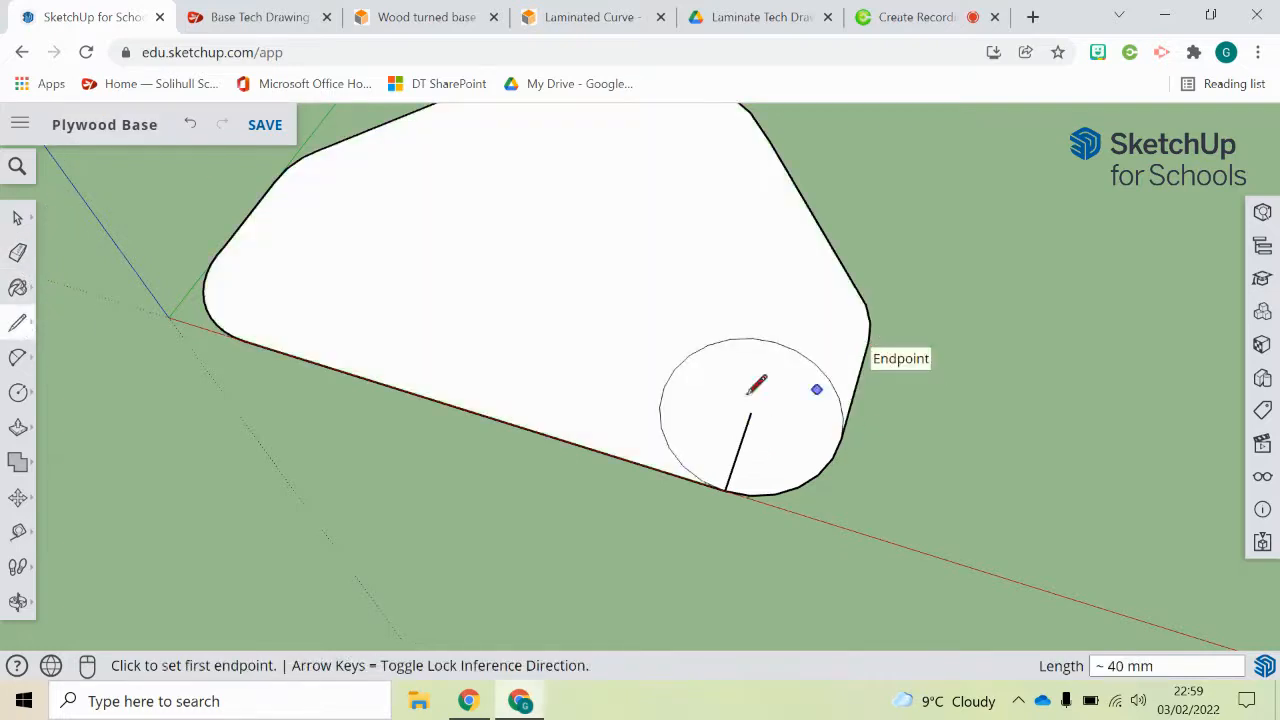
# Step: Erase the radius line and the circle's inner arc from the rounded corner
pyautogui.click(17, 252)
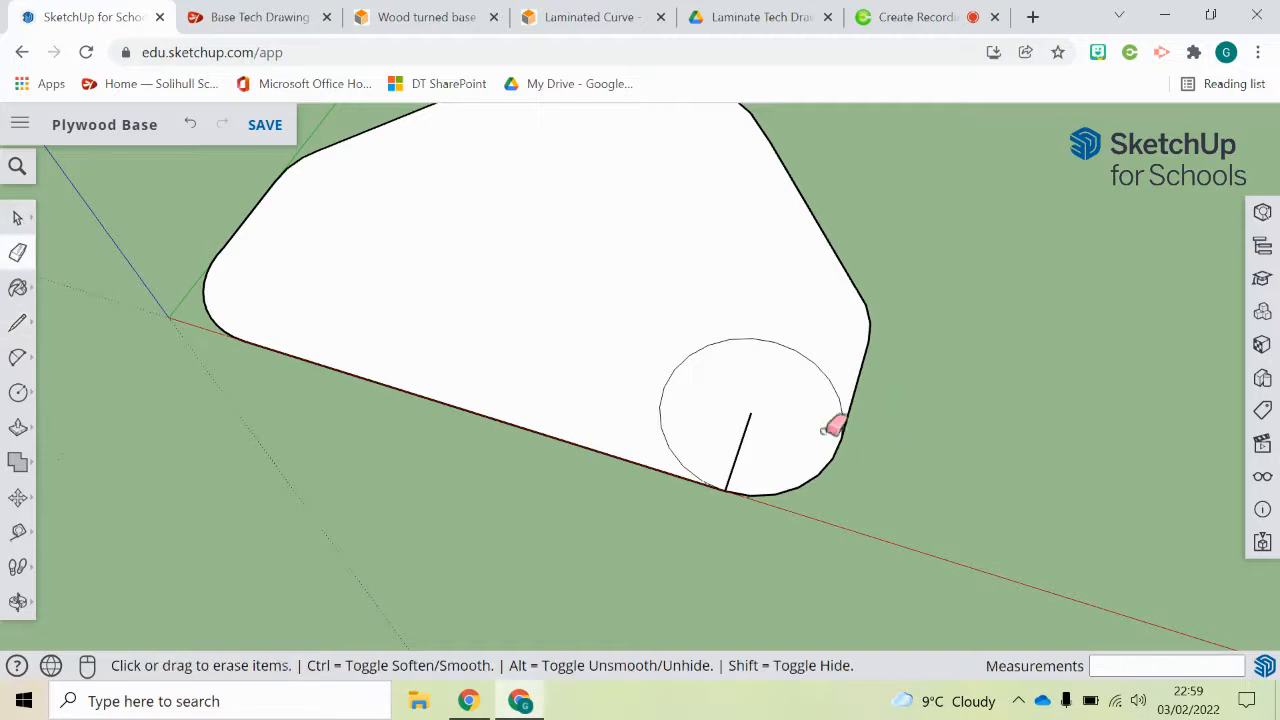
pyautogui.click(750, 419)
pyautogui.click(758, 343)
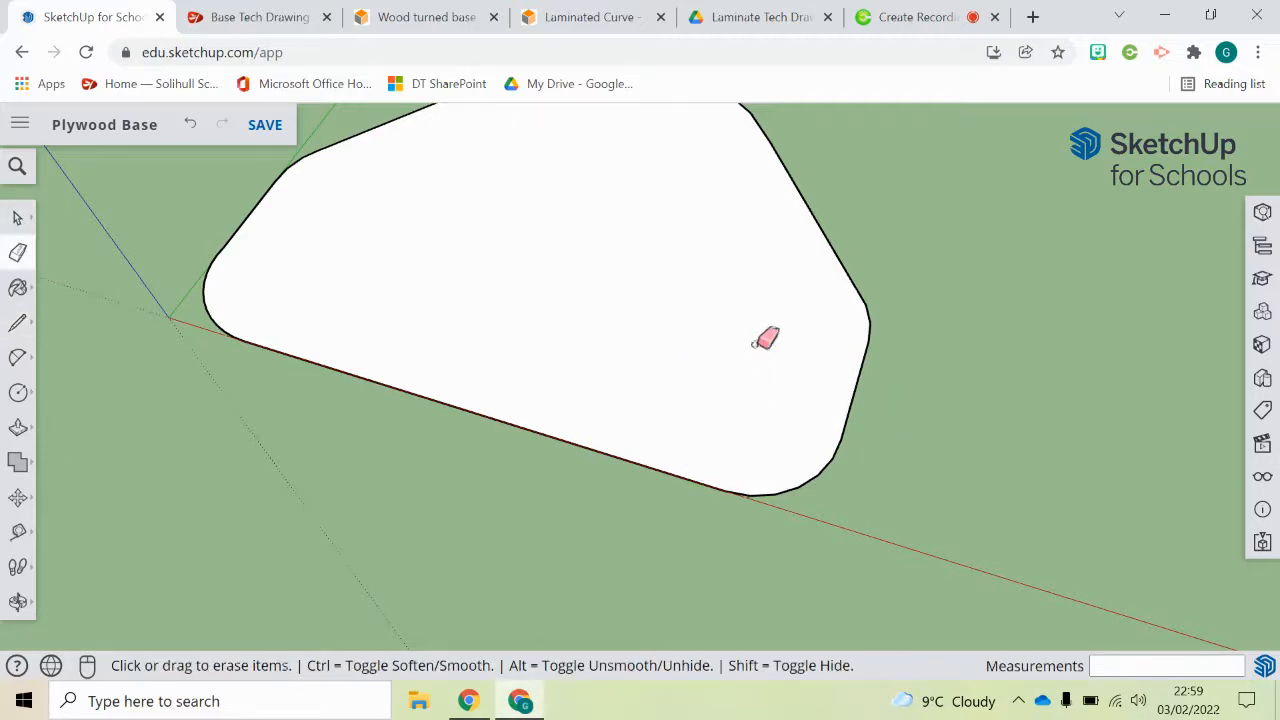
# Step: Push/Pull the finished base face upward to a thickness of 12 mm
pyautogui.scroll(-3, 750, 350)
pyautogui.moveTo(731, 363)
pyautogui.mouseDown(button='middle')
pyautogui.moveTo(660, 281)
pyautogui.moveTo(383, 344)
pyautogui.mouseUp(button='middle')
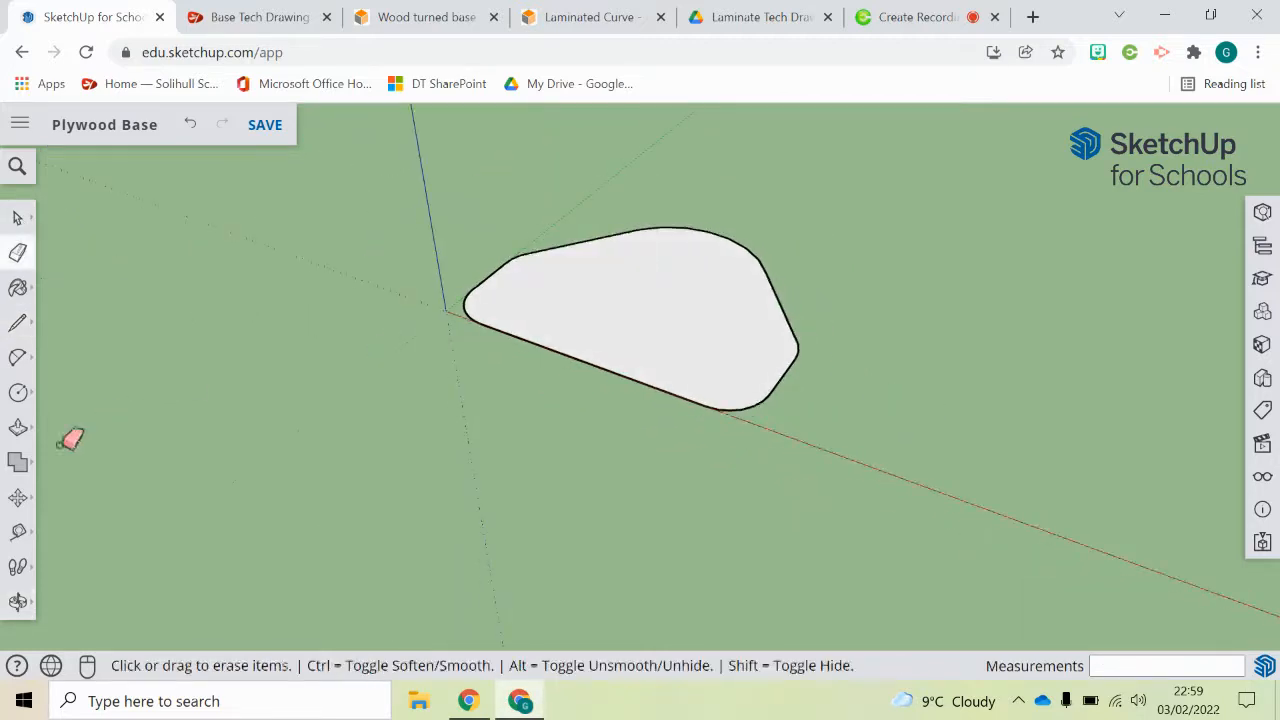
pyautogui.click(18, 427)
pyautogui.click(655, 378)
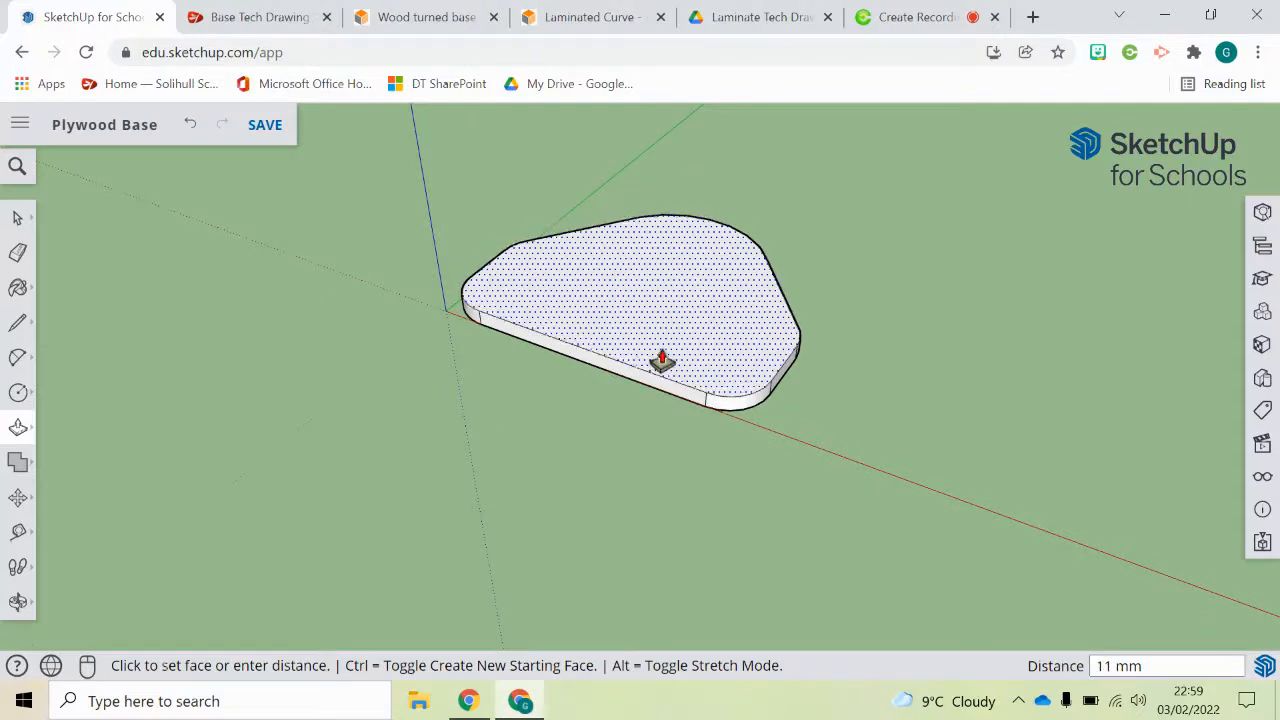
pyautogui.press('Return')
pyautogui.moveTo(669, 369); pyautogui.dragTo(617, 286, button='middle')
pyautogui.scroll(3, 597, 204)
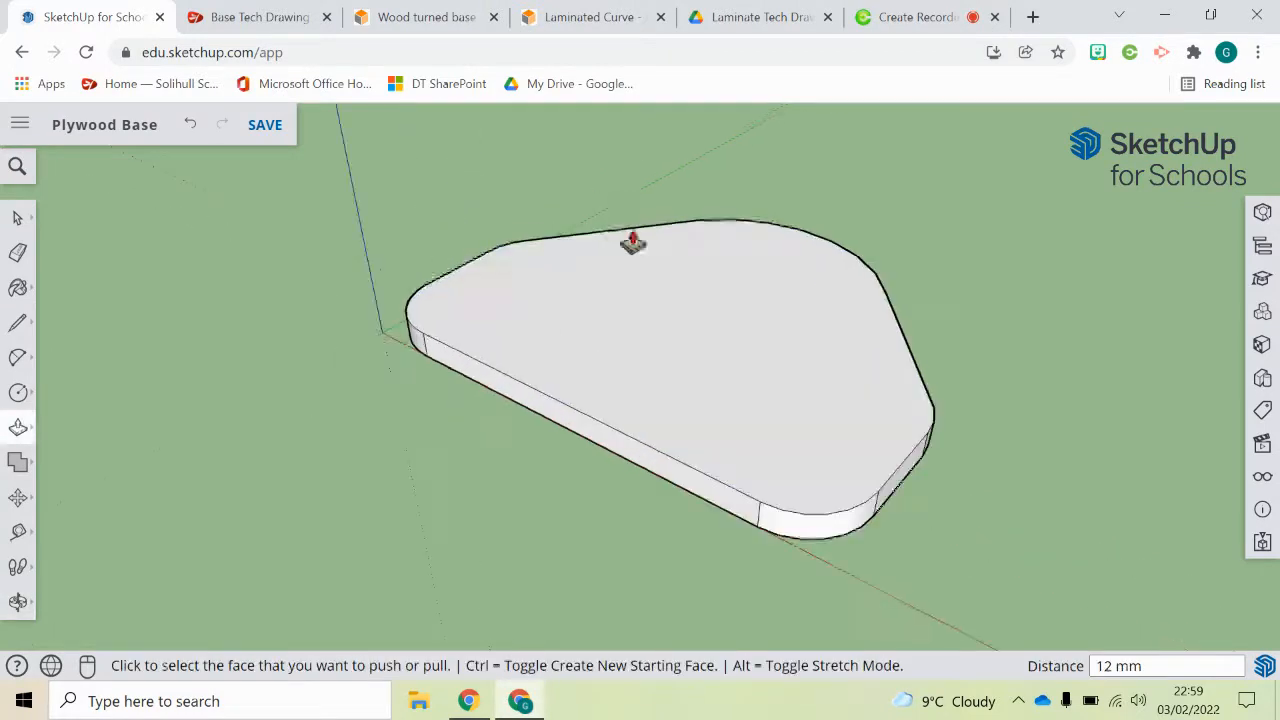
pyautogui.scroll(-1, 730, 340)
pyautogui.scroll(1, 730, 340)
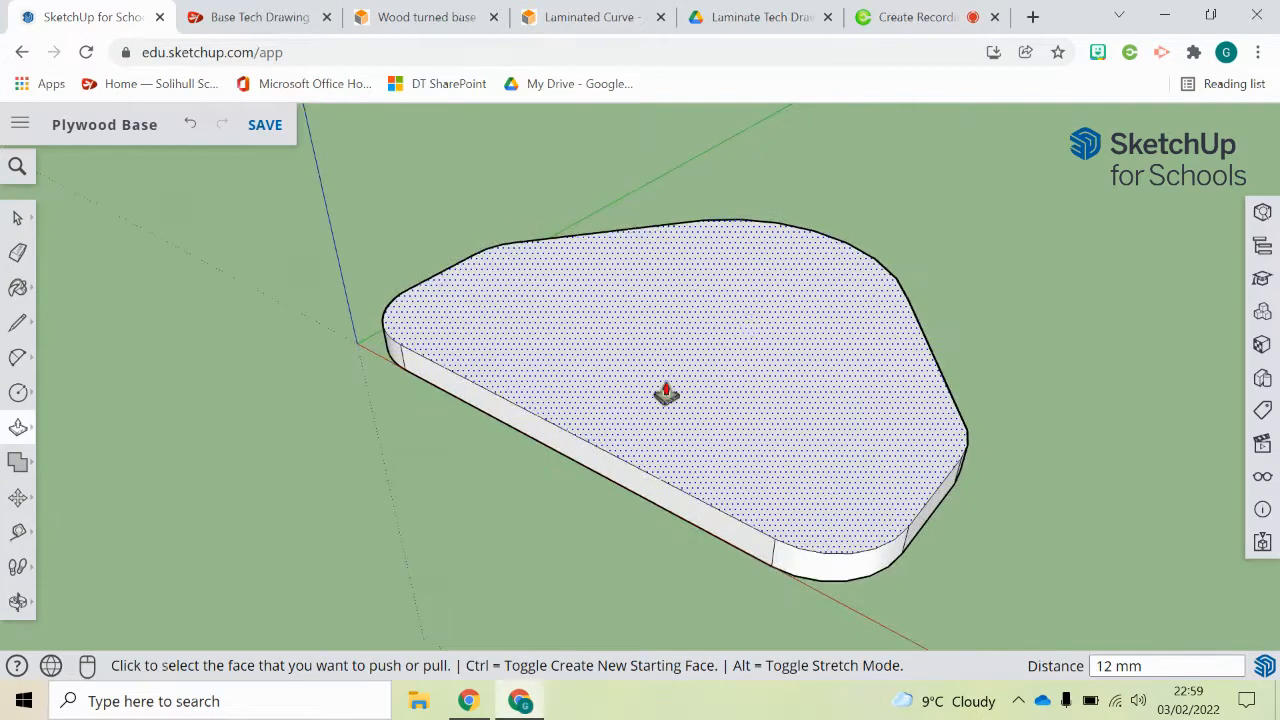
# Step: Select the whole extruded base and make it a component named Plywood Base
pyautogui.click(17, 218)
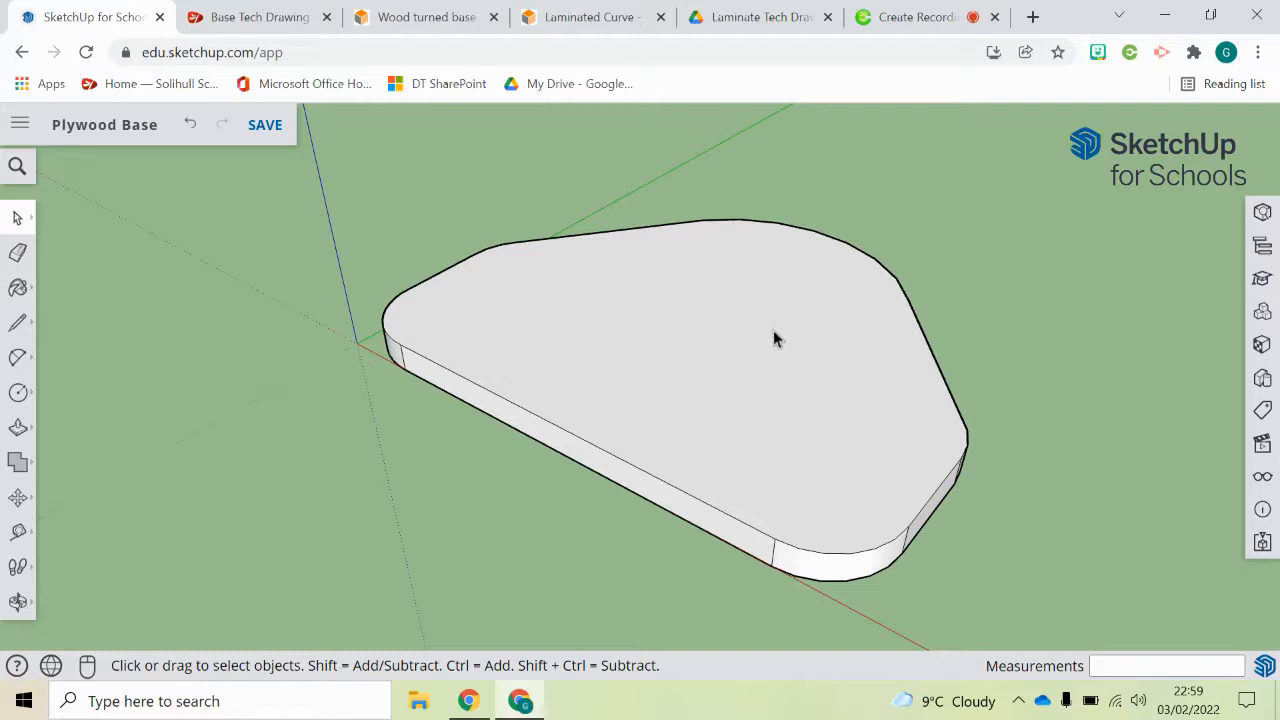
pyautogui.doubleClick(674, 341)
pyautogui.click(388, 563)
pyautogui.moveTo(329, 150); pyautogui.dragTo(1107, 626)
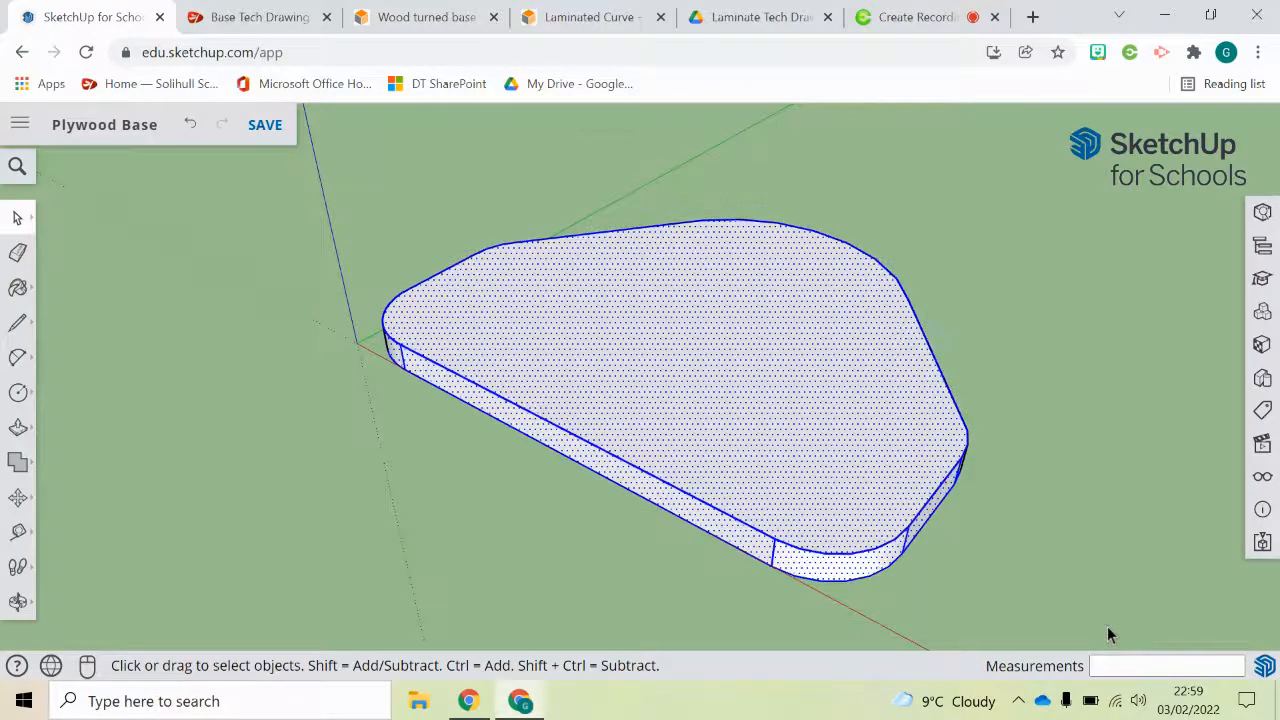
pyautogui.rightClick(711, 396)
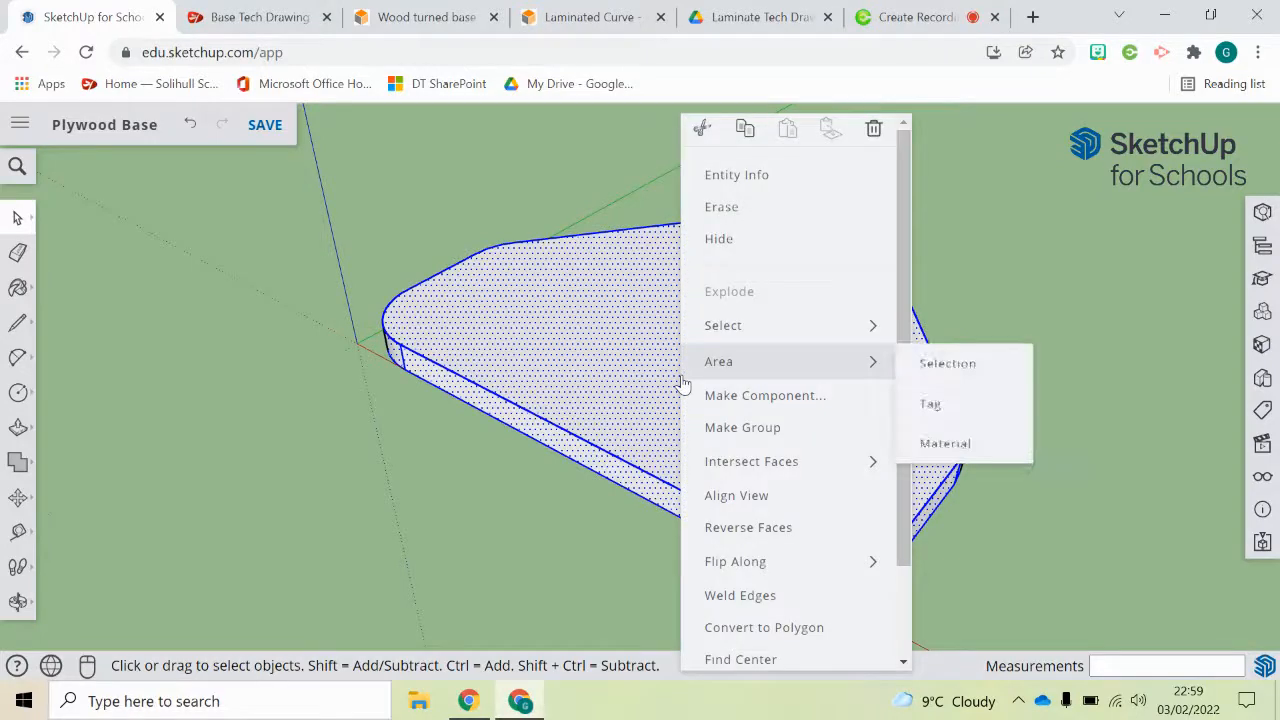
pyautogui.click(779, 395)
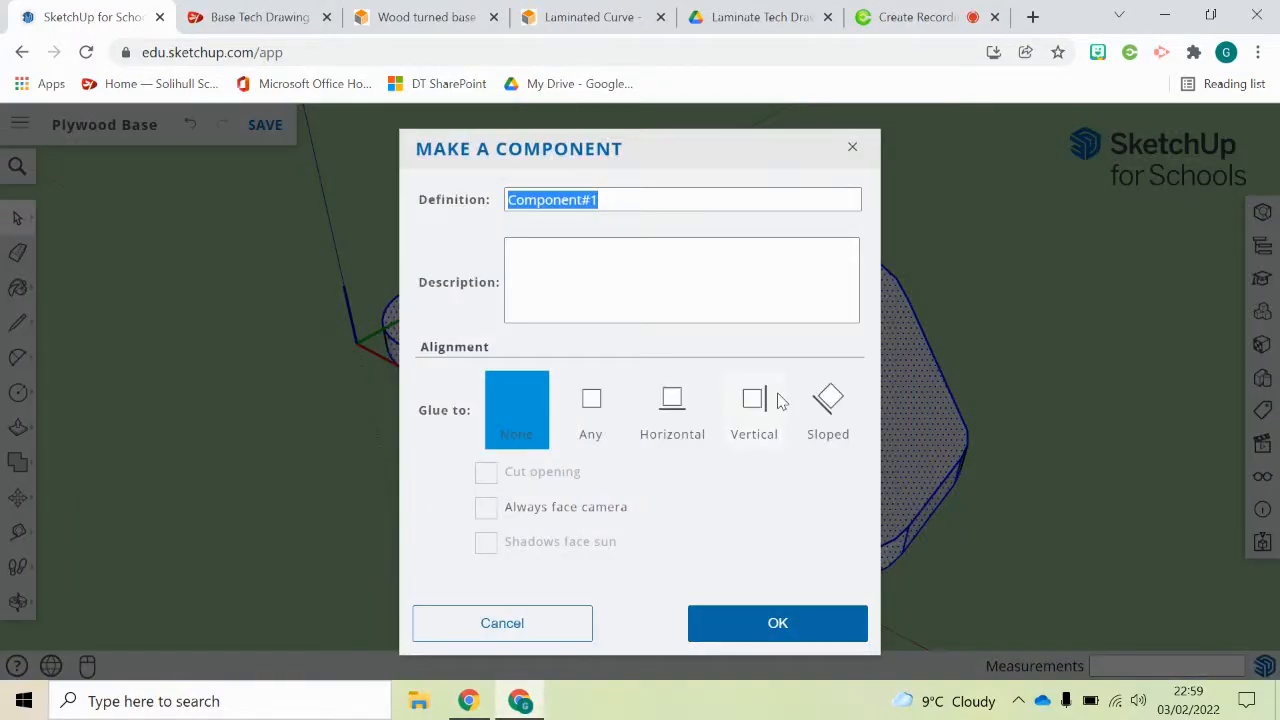
pyautogui.write('Plywood Base')
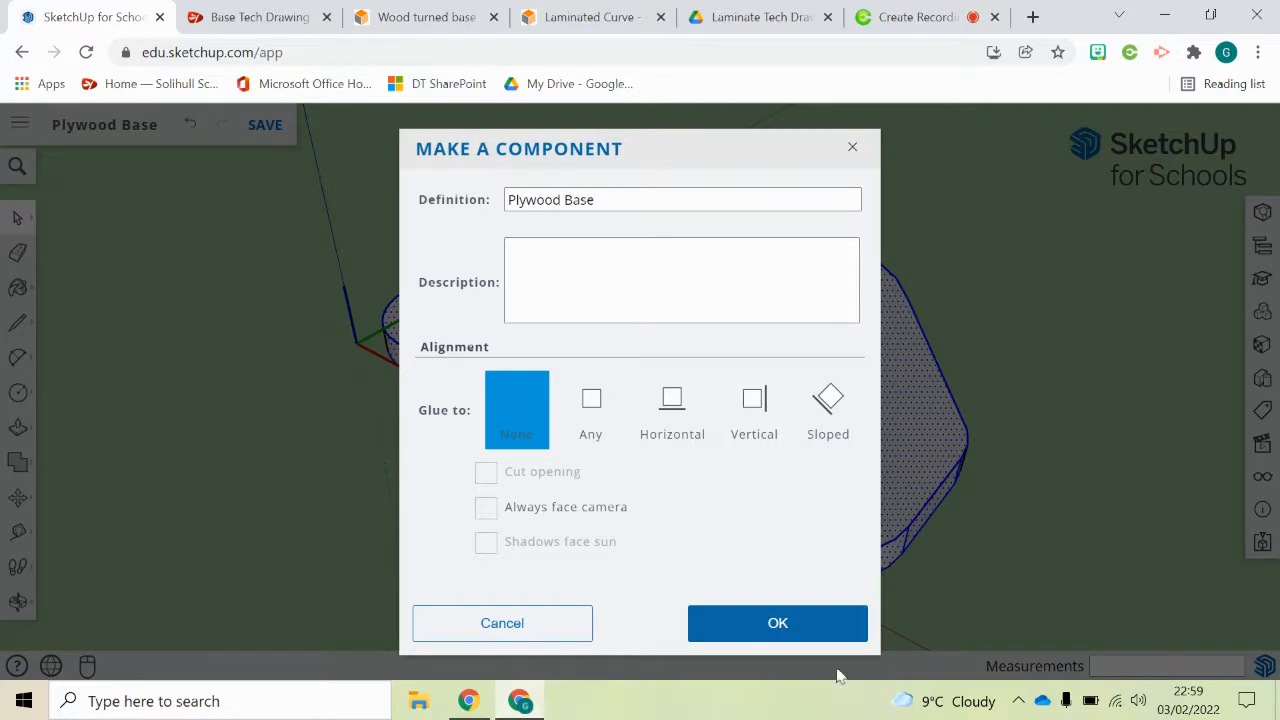
pyautogui.click(786, 623)
pyautogui.click(392, 549)
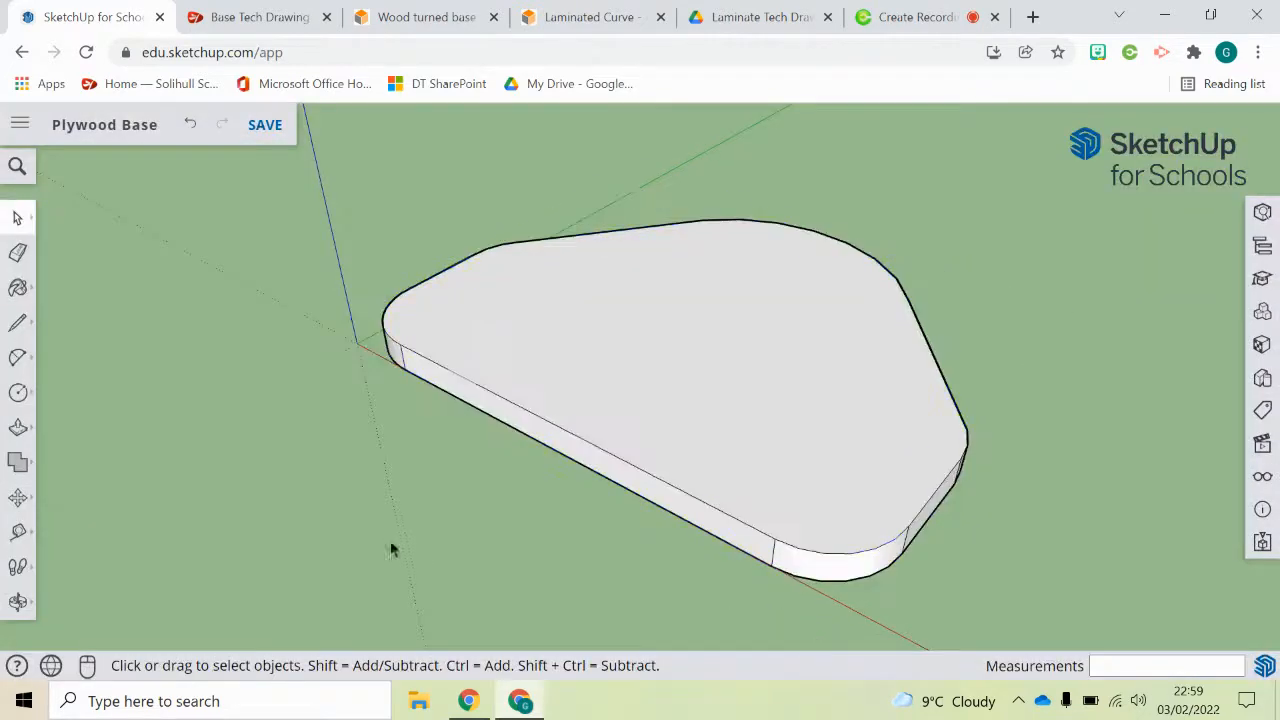
# Step: Save the Plywood Base model
pyautogui.moveTo(648, 400); pyautogui.dragTo(580, 355, button='middle')
pyautogui.click(266, 125)
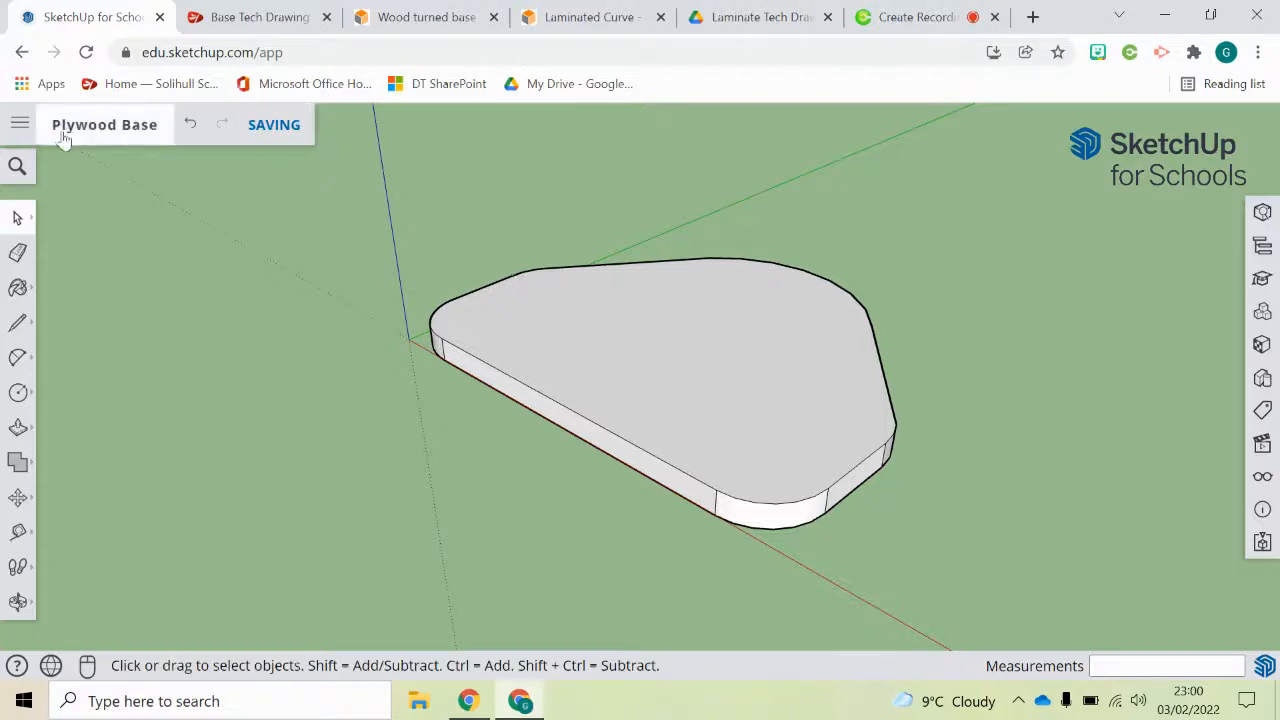